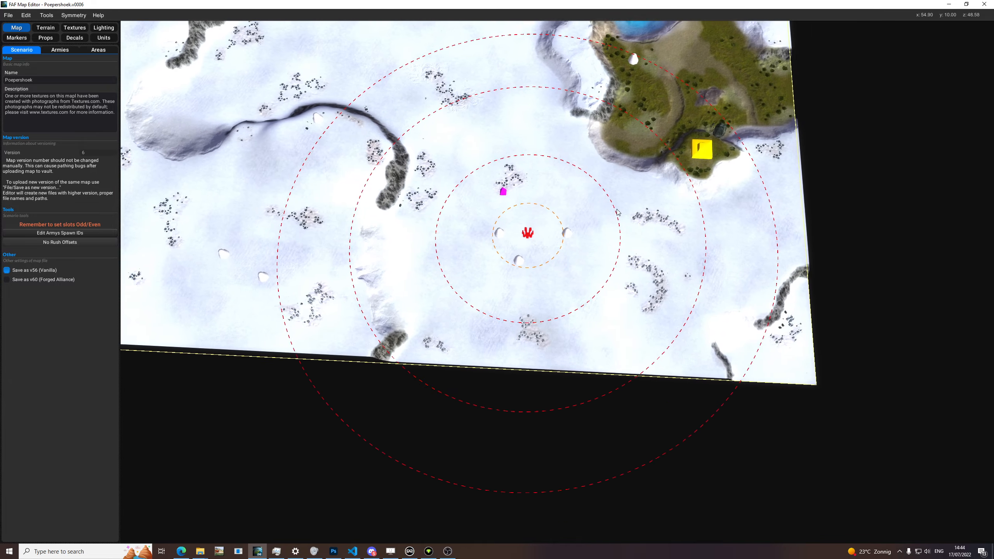
Step: Examine the map's terrain from overhead and low angles, with the slope overlay switched on over the hills
scroll(567, 201, "up", 5)
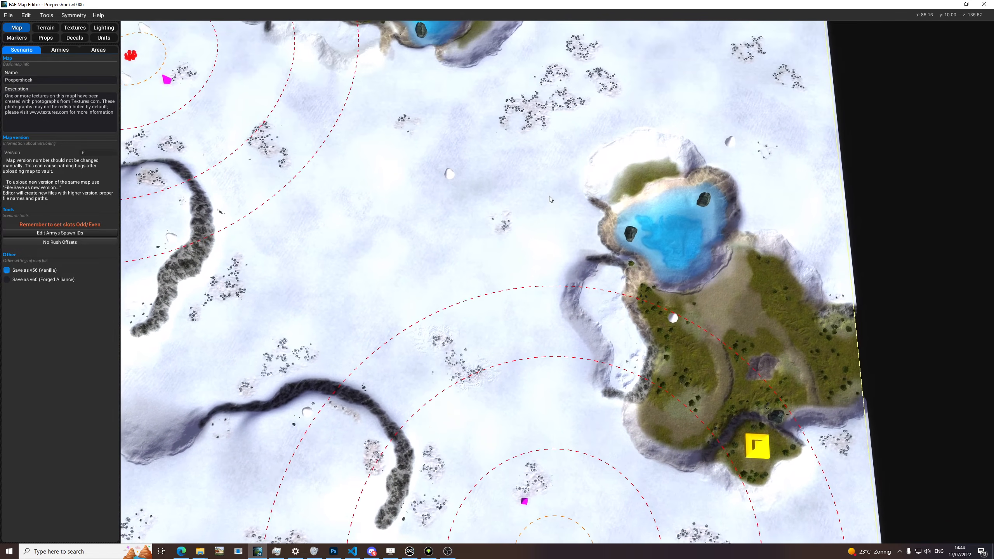
mouse_move(549, 196)
middle_mouse_down()
mouse_move(555, 230)
mouse_move(613, 201)
mouse_move(584, 293)
mouse_move(634, 348)
mouse_move(665, 304)
mouse_move(630, 228)
mouse_move(609, 224)
middle_mouse_up()
middle_click_drag(497, 35, 573, 269)
key("h")
middle_click_drag(578, 147, 527, 216)
scroll(556, 235, "up", 5)
scroll(592, 234, "up", 3)
key("f")
middle_click_drag(494, 414, 511, 362)
key("f")
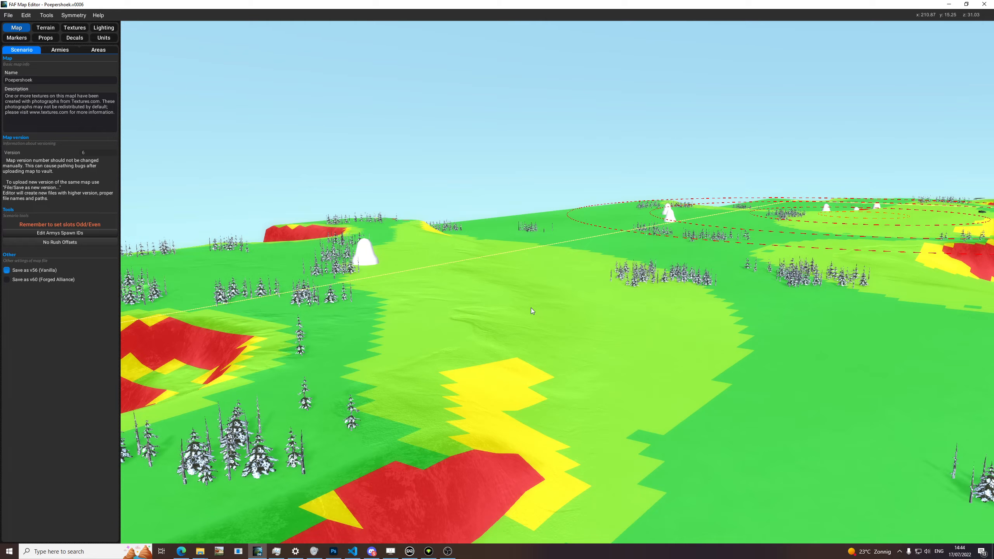
key("f")
middle_click_drag(518, 373, 548, 375)
scroll(547, 376, "down", 3)
middle_click_drag(658, 313, 494, 231)
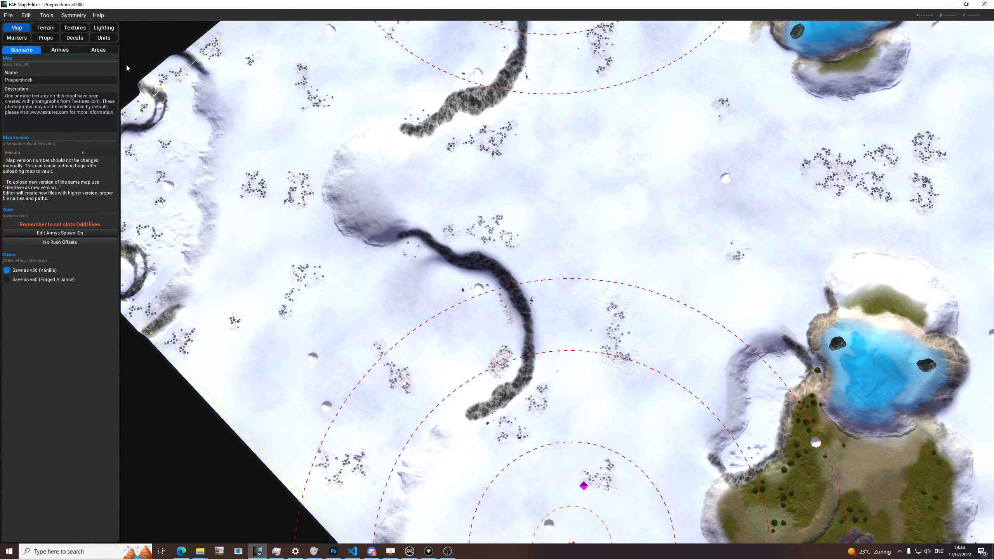
Step: Open the terrain heightmap tools and set the brush to Standard mode with a strength of 17
left_click(45, 28)
middle_click_drag(385, 172, 311, 215)
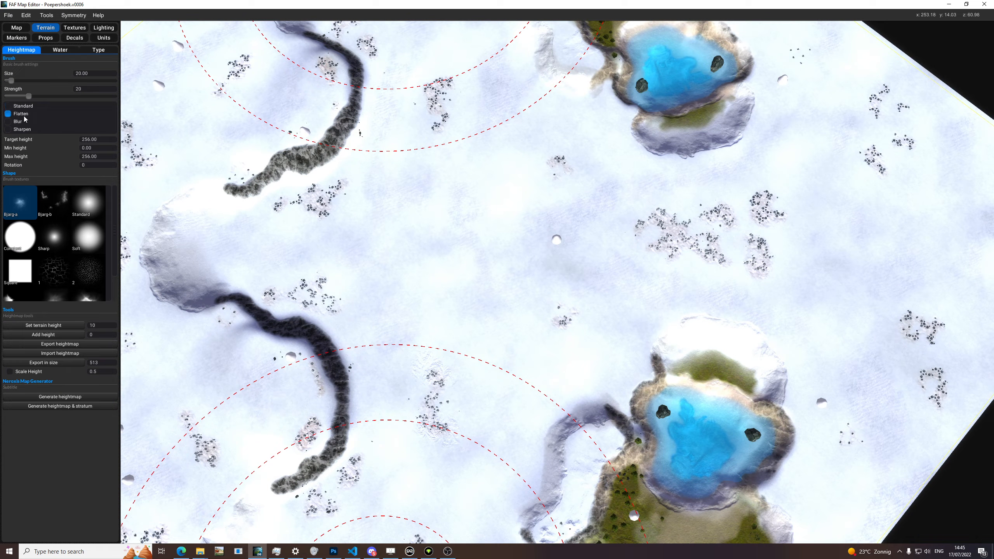
left_click(37, 121)
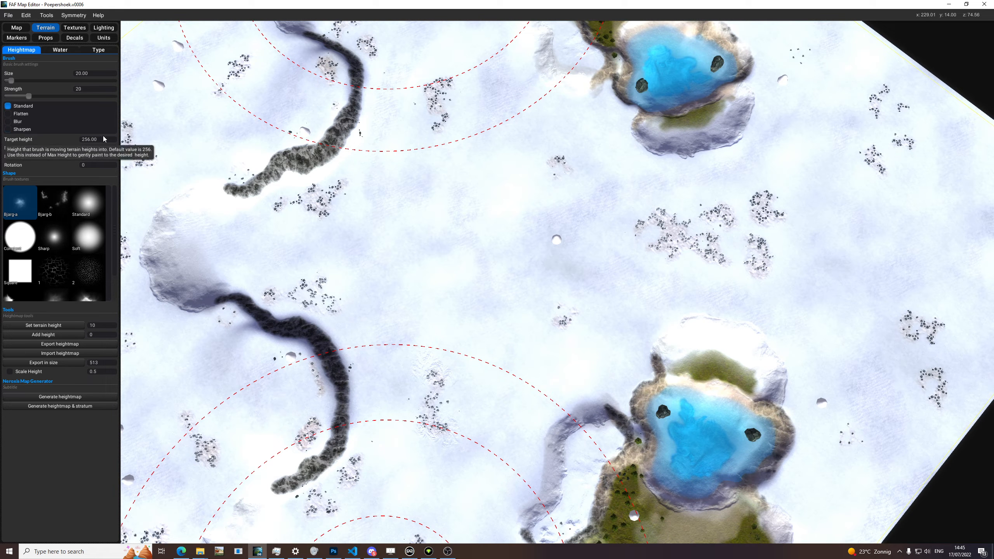
middle_click_drag(331, 184, 338, 169)
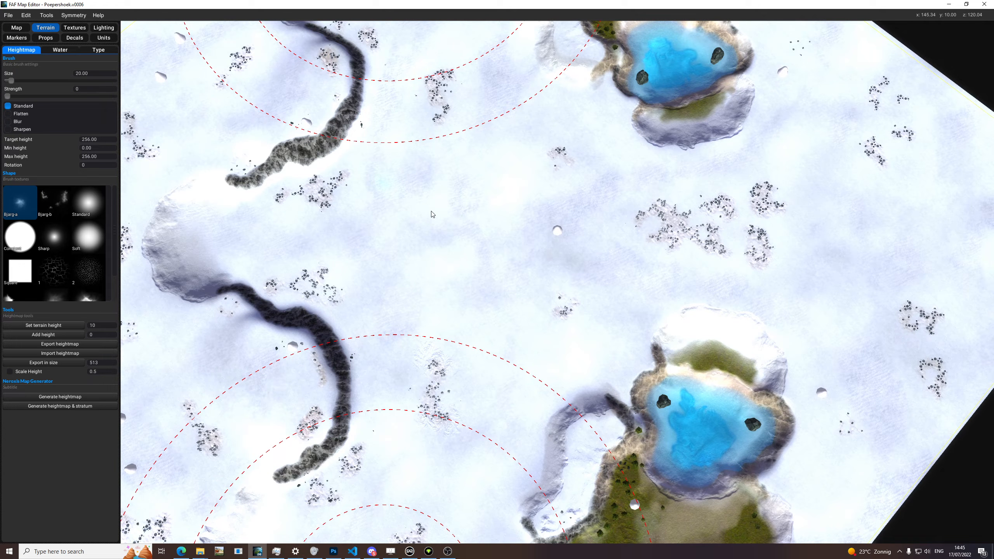
scroll(455, 215, "up", 5)
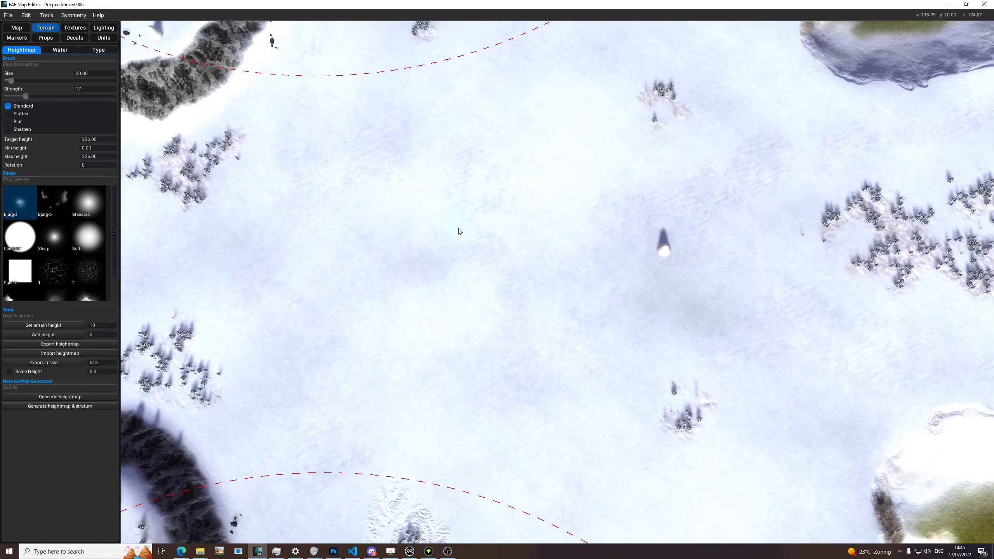
Step: Set the terrain brush size to 46
left_click_drag(457, 266, 473, 268)
scroll(406, 211, "down", 5)
left_click_drag(409, 196, 433, 194)
middle_click_drag(647, 141, 570, 259)
left_click_drag(586, 174, 537, 163)
middle_click_drag(582, 175, 551, 215)
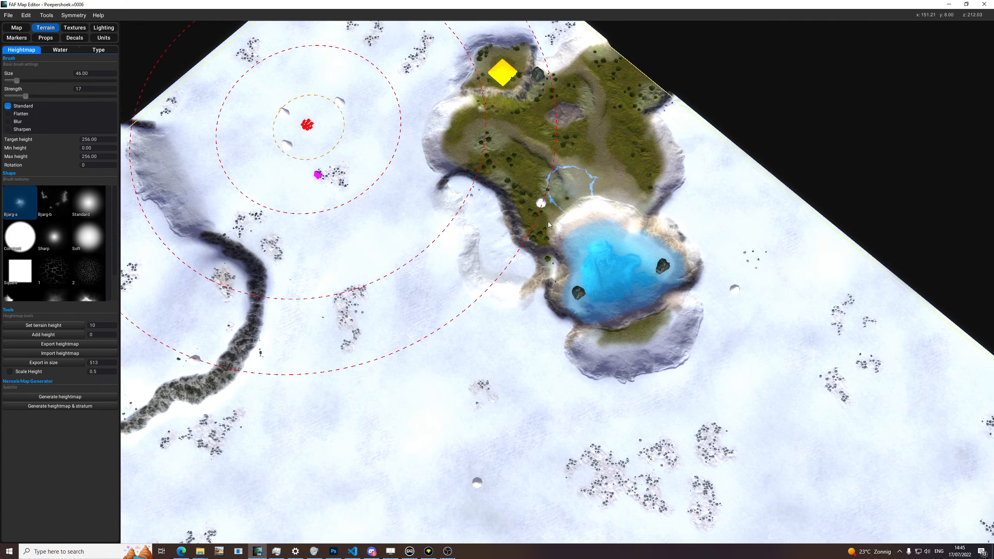
Step: Try the Mountain brush shape, and select the Standard shape for the terrain brush
left_click(99, 206)
scroll(75, 255, "down", 1)
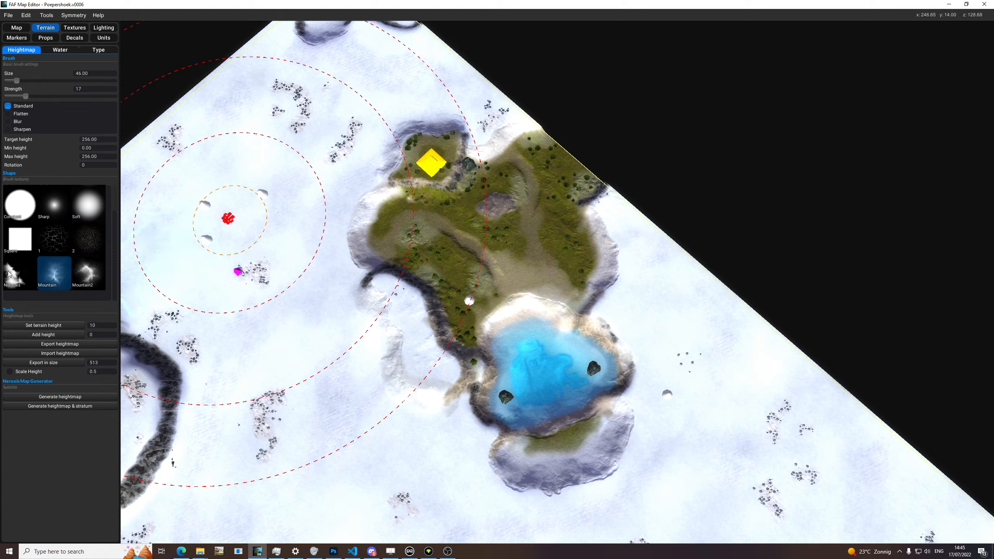
scroll(76, 238, "up", 1)
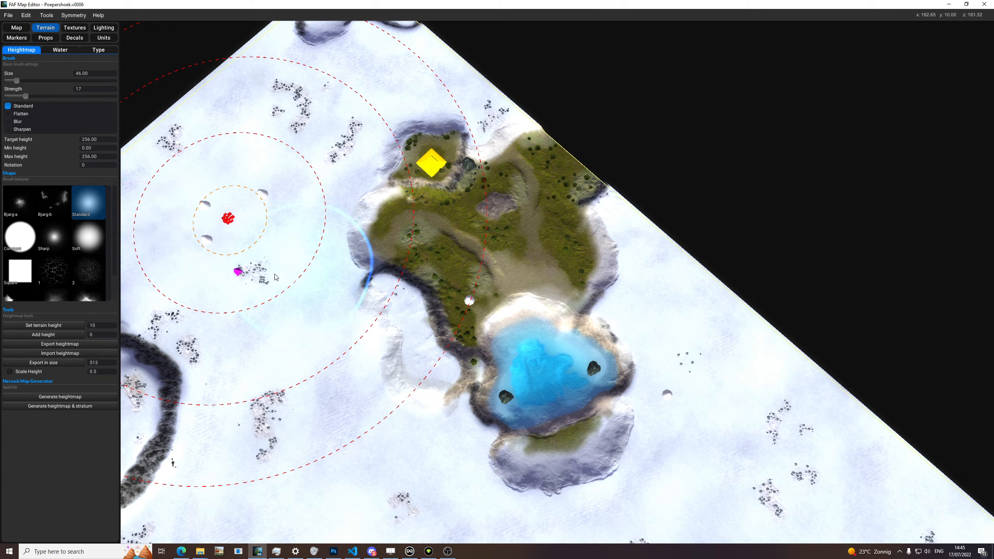
middle_click_drag(385, 269, 414, 281)
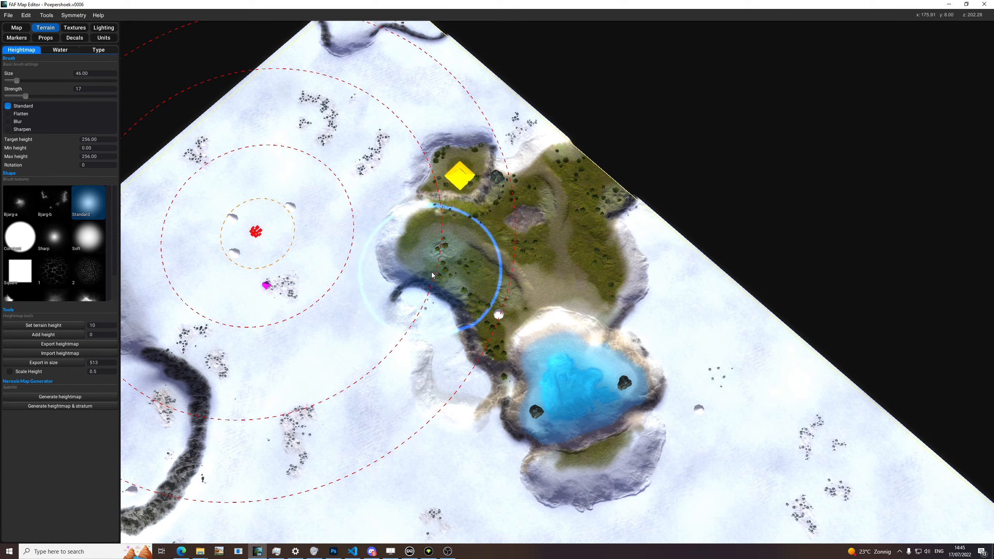
Step: Examine the heights of the lakes, grassy plateaus and snowy base terrain from several angles
mouse_move(454, 260)
middle_mouse_down()
mouse_move(498, 224)
mouse_move(500, 296)
mouse_move(508, 274)
mouse_move(509, 287)
middle_mouse_up()
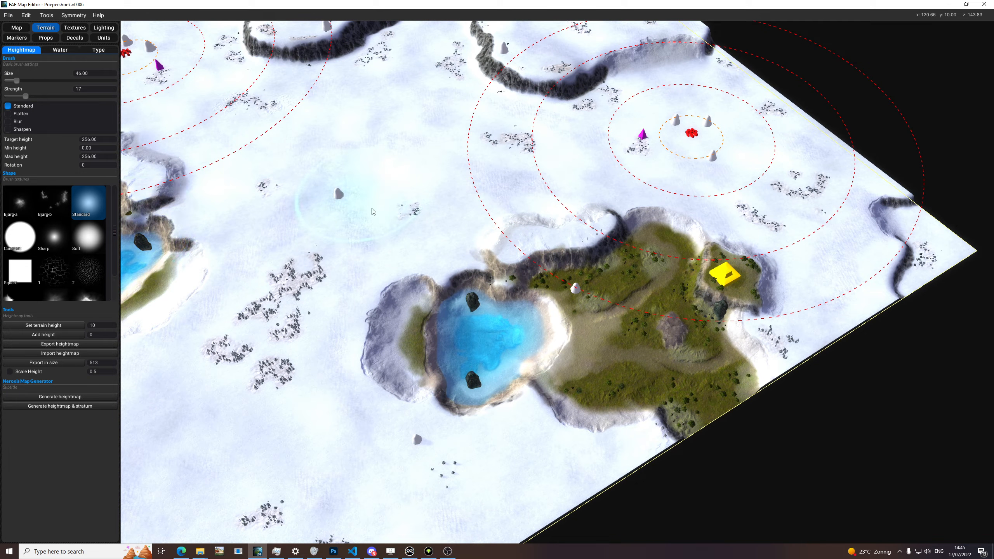
middle_click_drag(327, 200, 360, 262)
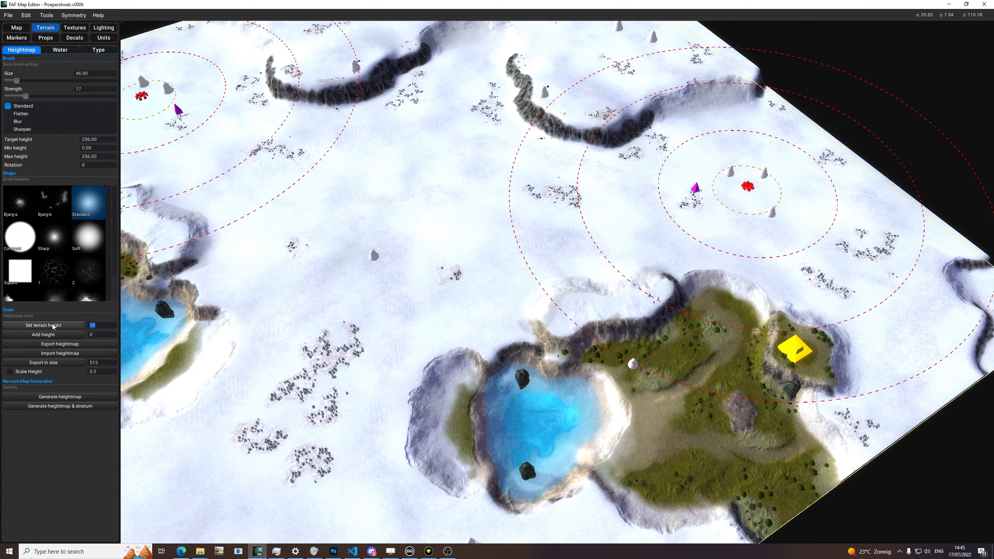
middle_click_drag(546, 243, 495, 186)
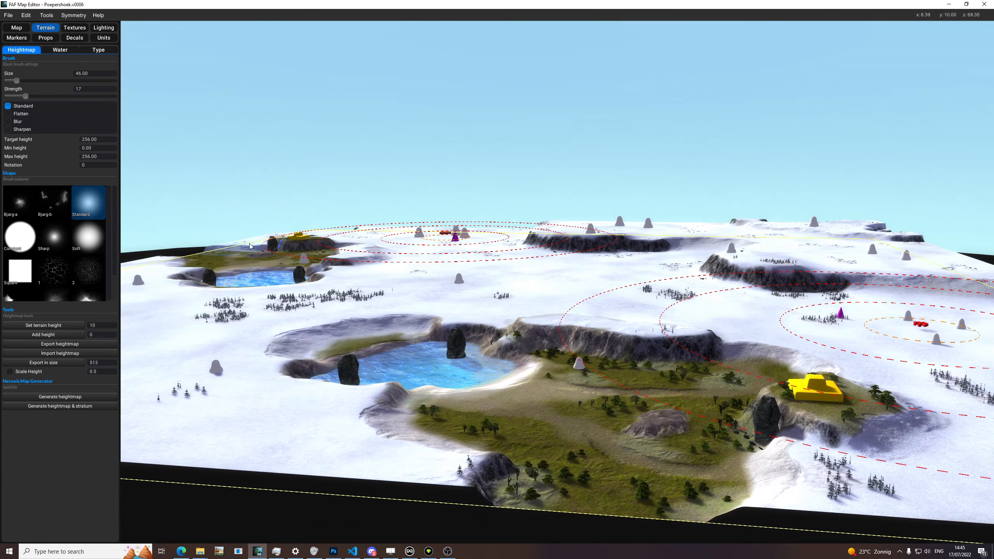
middle_click_drag(243, 247, 238, 299)
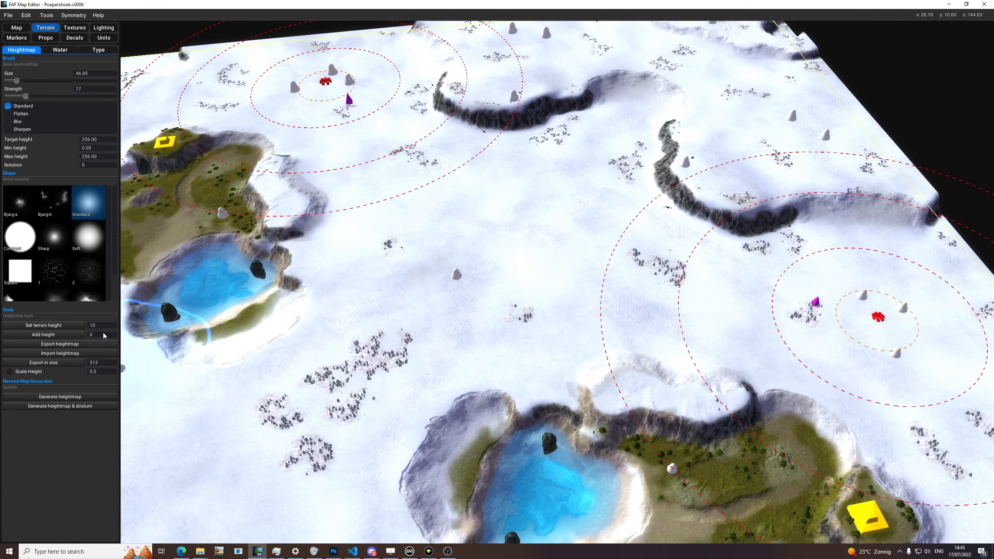
middle_click_drag(590, 438, 567, 368)
scroll(585, 376, "up", 4)
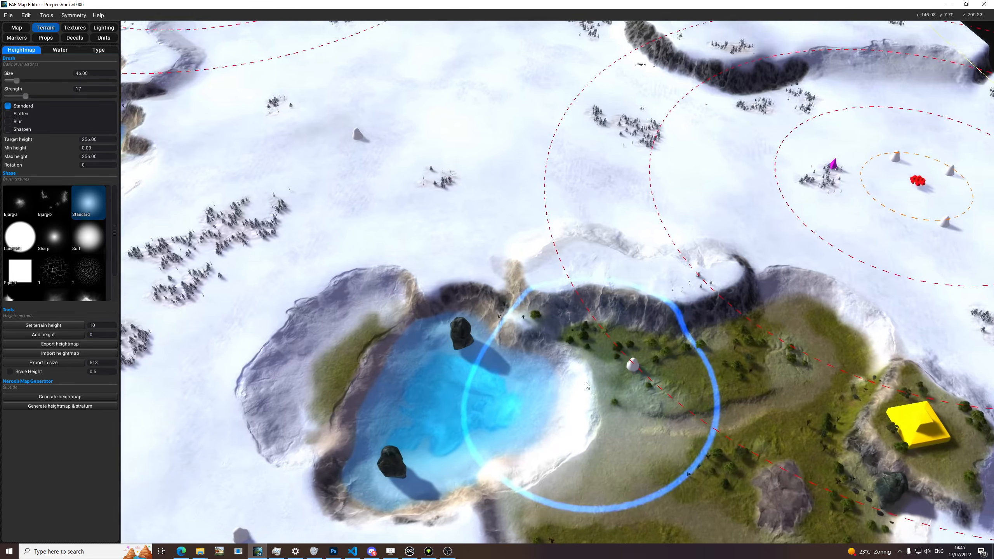
middle_click_drag(474, 447, 436, 384)
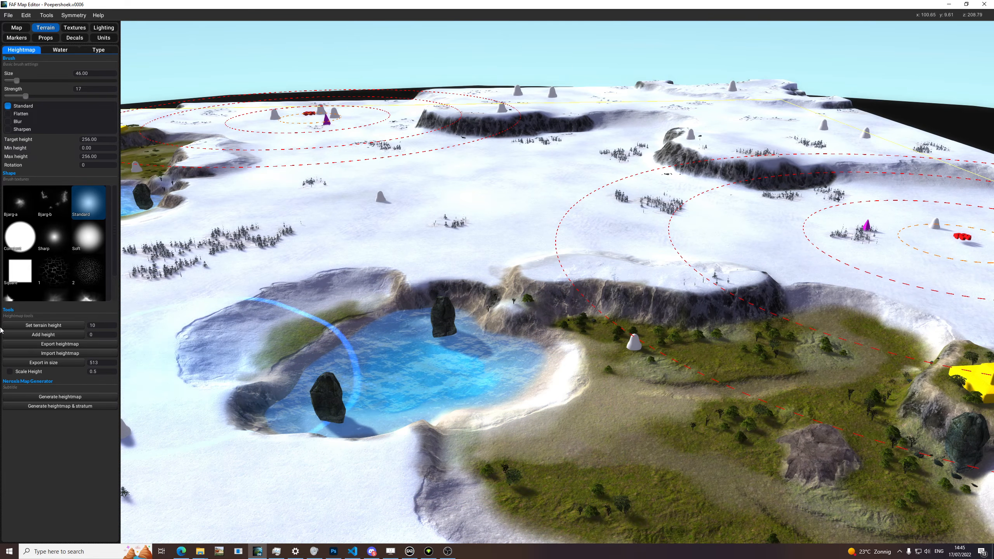
left_click(99, 334)
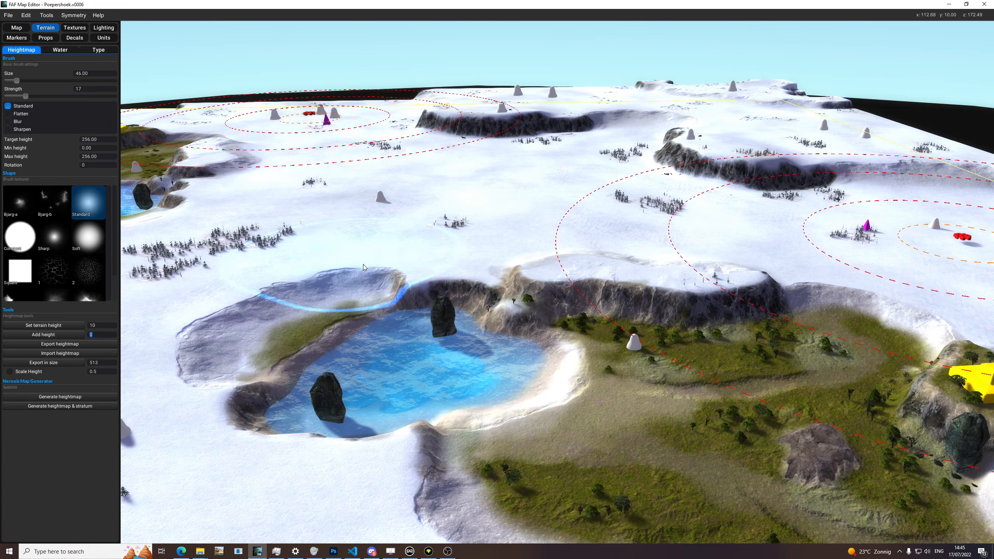
mouse_move(396, 299)
middle_mouse_down()
mouse_move(508, 300)
mouse_move(464, 313)
mouse_move(442, 348)
middle_mouse_up()
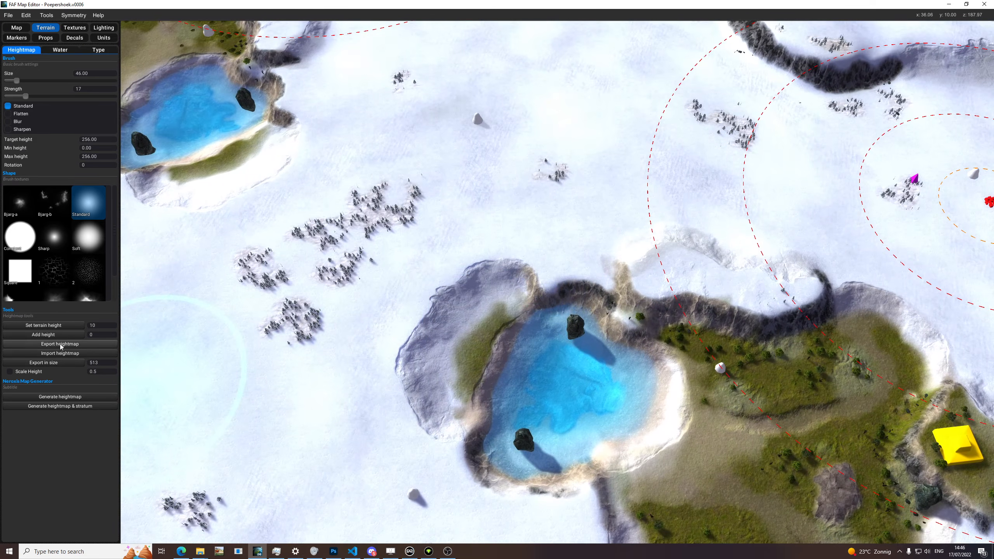
middle_click_drag(475, 301, 630, 385)
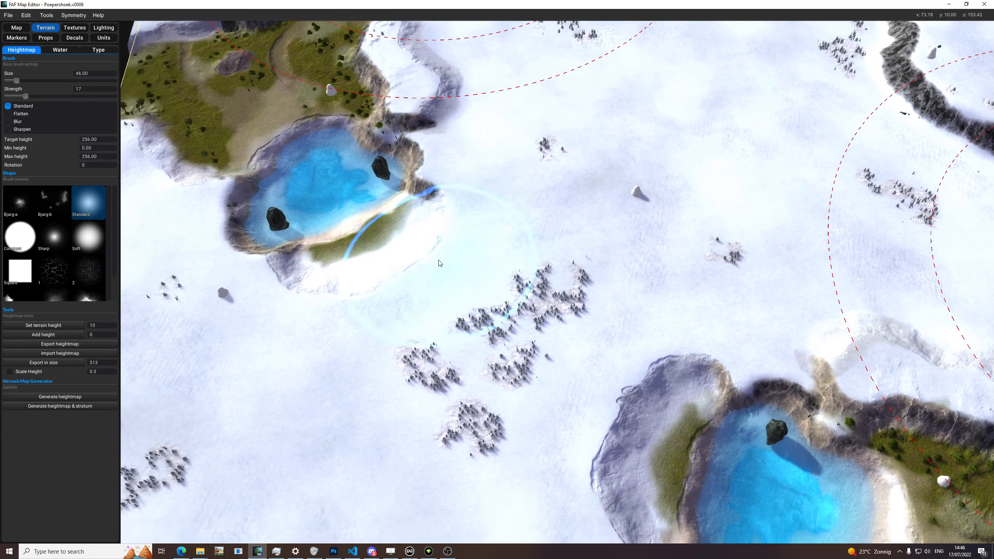
Step: Start exporting the heightmap and browse to the Gas Powered Games folder under FAForever, user, My Games
middle_click_drag(436, 274, 364, 294)
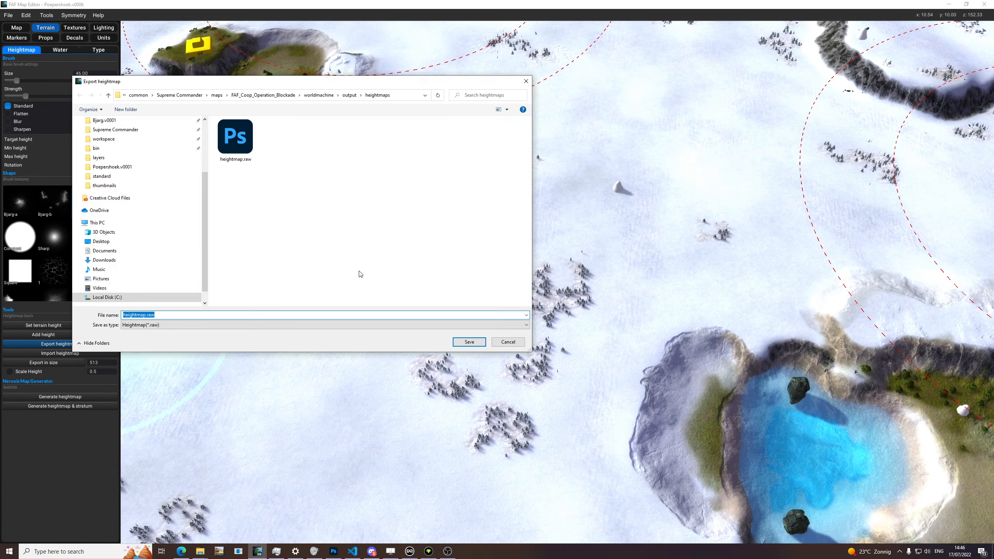
scroll(117, 169, "up", 3)
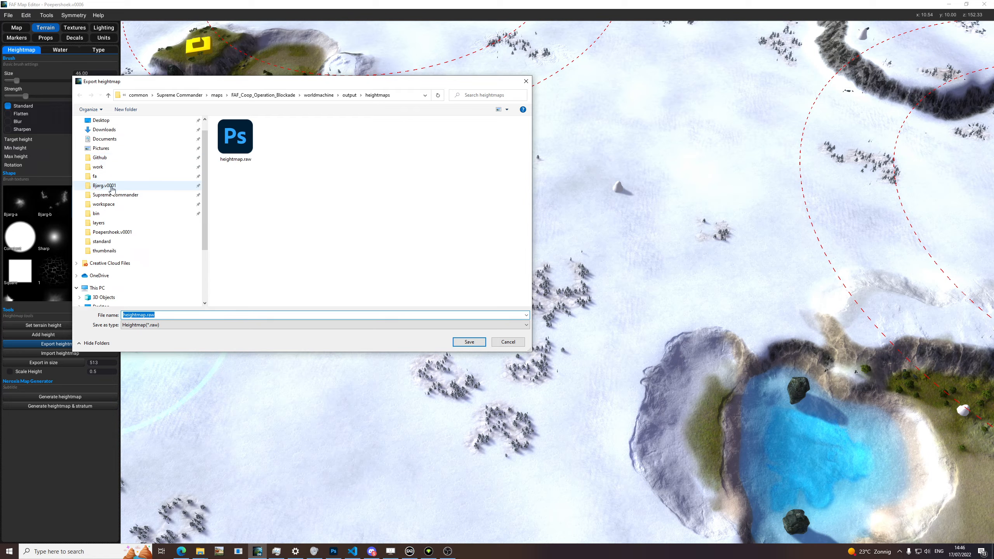
scroll(129, 203, "down", 3)
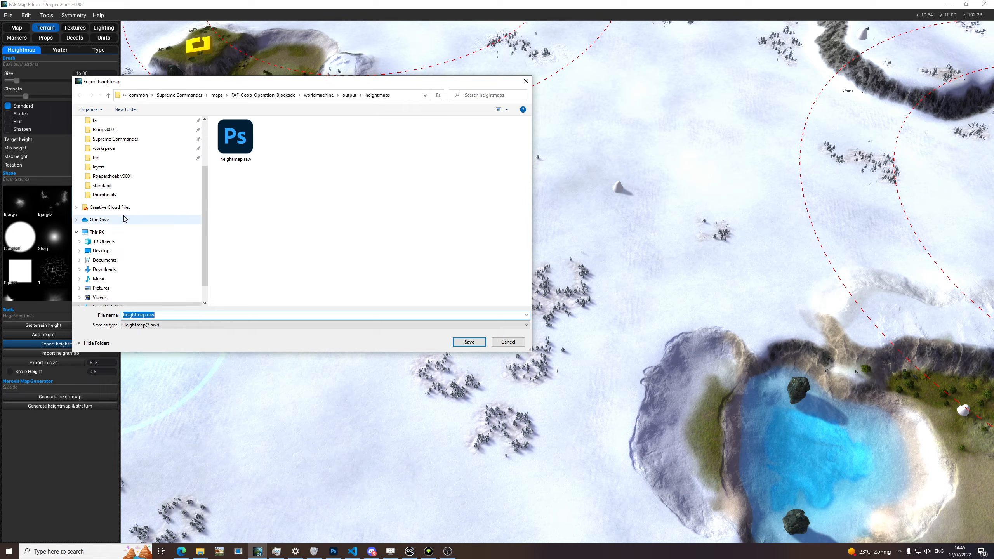
scroll(147, 220, "up", 3)
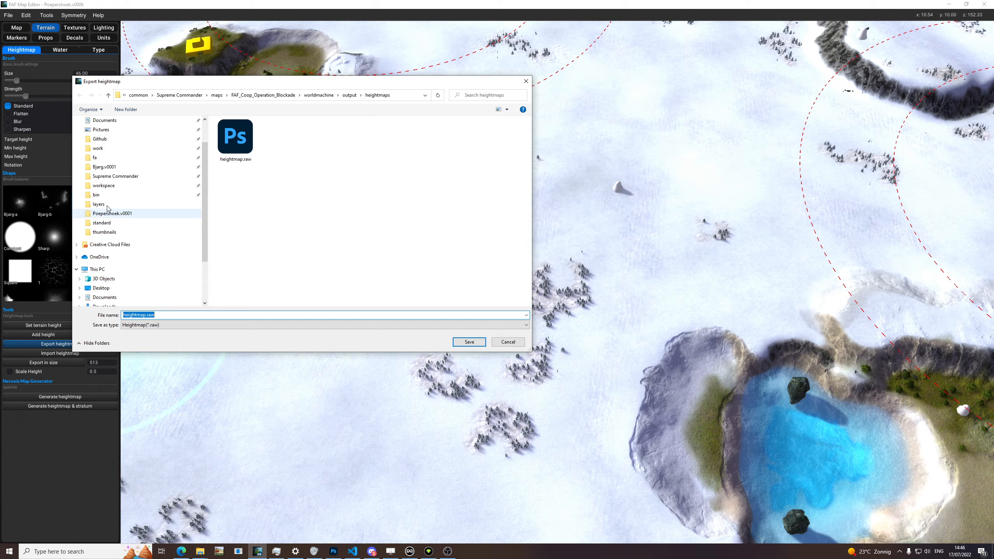
left_click(98, 195)
left_click(240, 95)
double_click(249, 189)
double_click(251, 133)
double_click(252, 133)
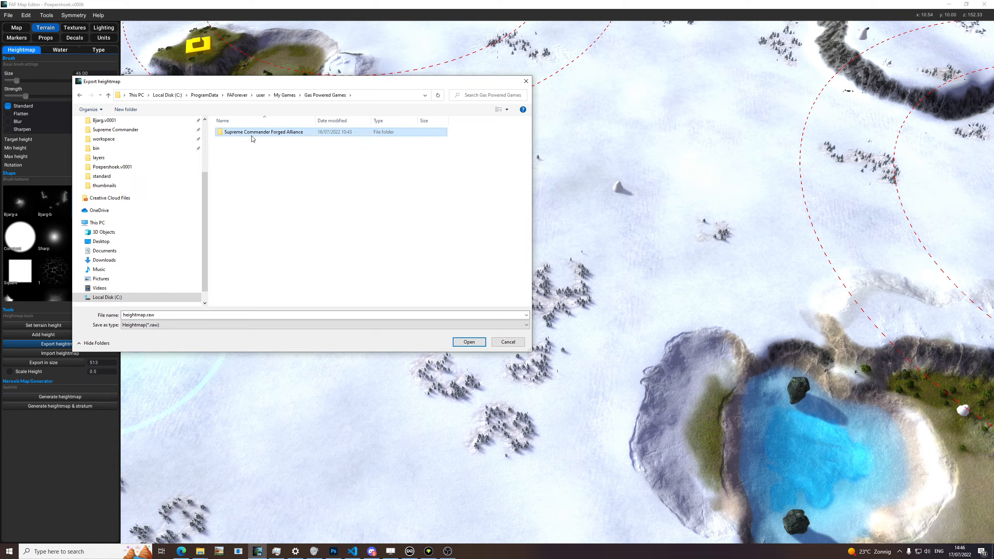
Step: Export the heightmap as heightmap.raw into the Poepershoek.v0001 folder inside Supreme Commander Forged Alliance's maps folder
double_click(251, 134)
double_click(250, 140)
scroll(250, 177, "down", 20)
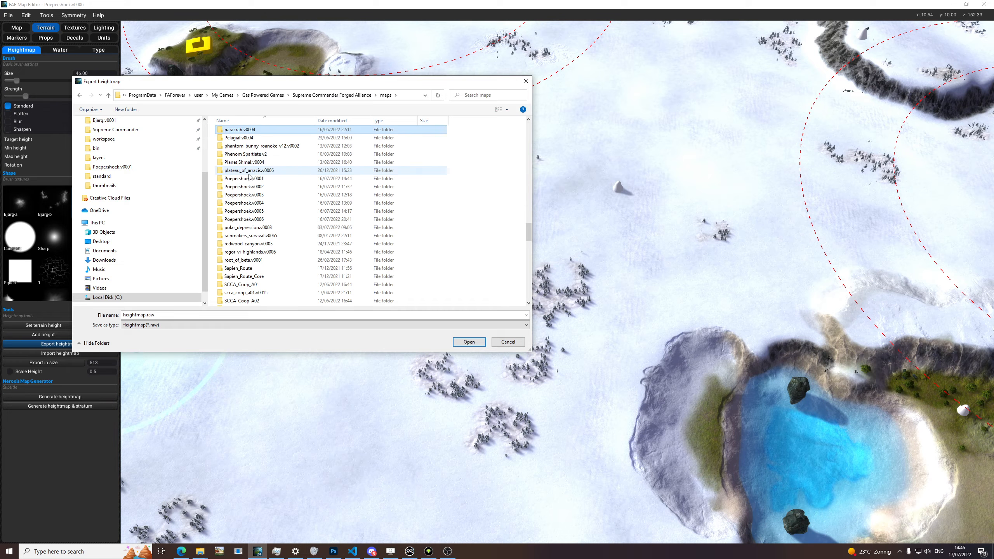
double_click(245, 178)
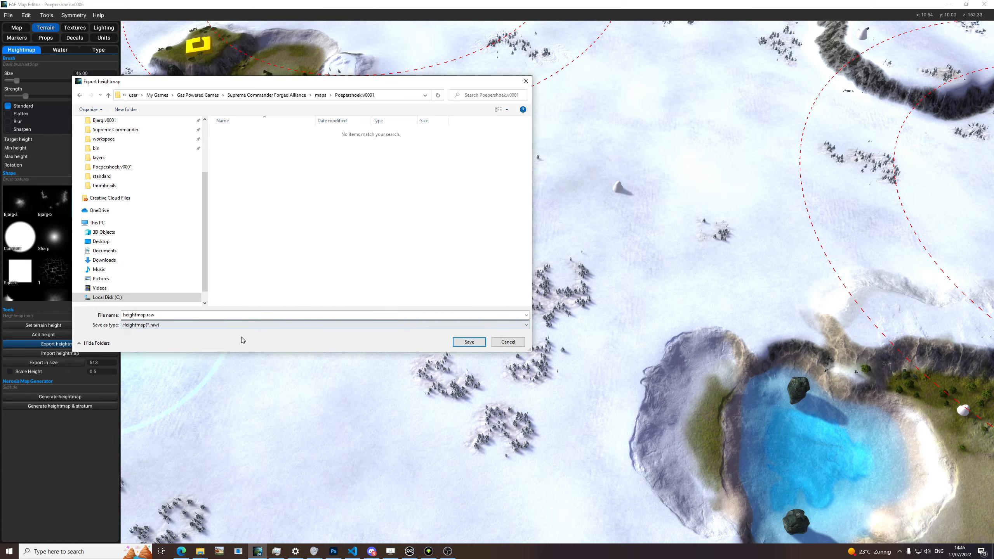
left_click(477, 342)
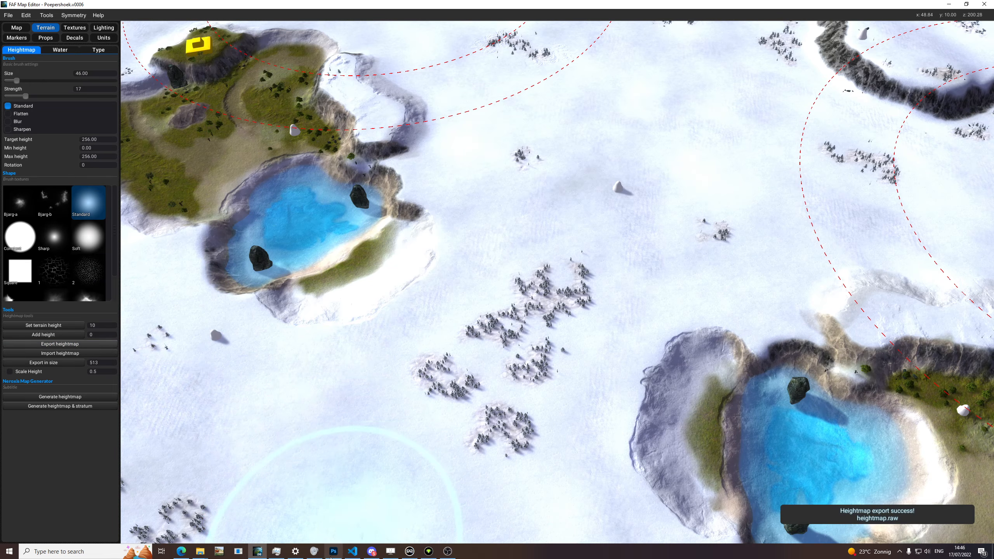
Step: Switch to Photoshop and bring in heightmap.raw from the Poepershoek.v0001 folder in File Explorer
left_click(334, 551)
left_click(200, 551)
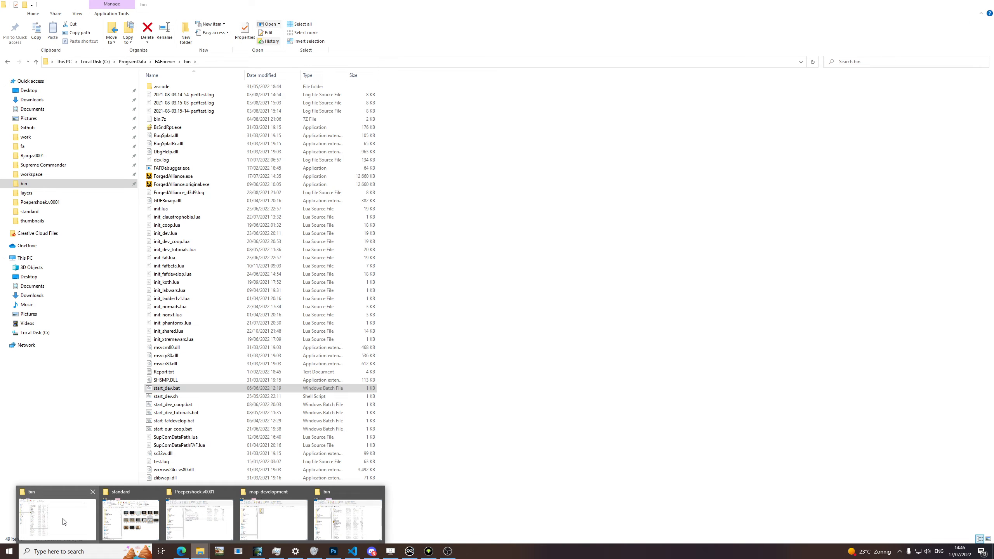
left_click(63, 519)
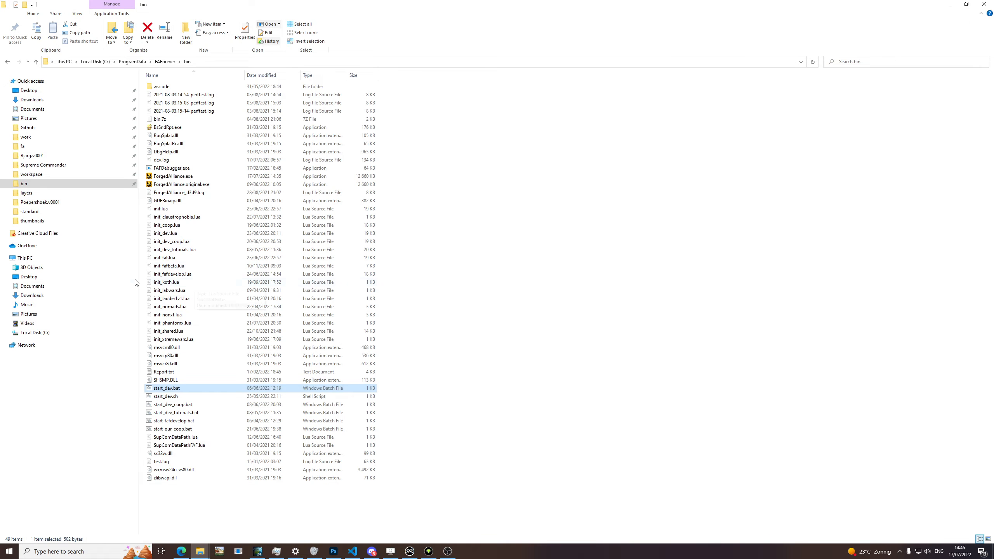
left_click(199, 550)
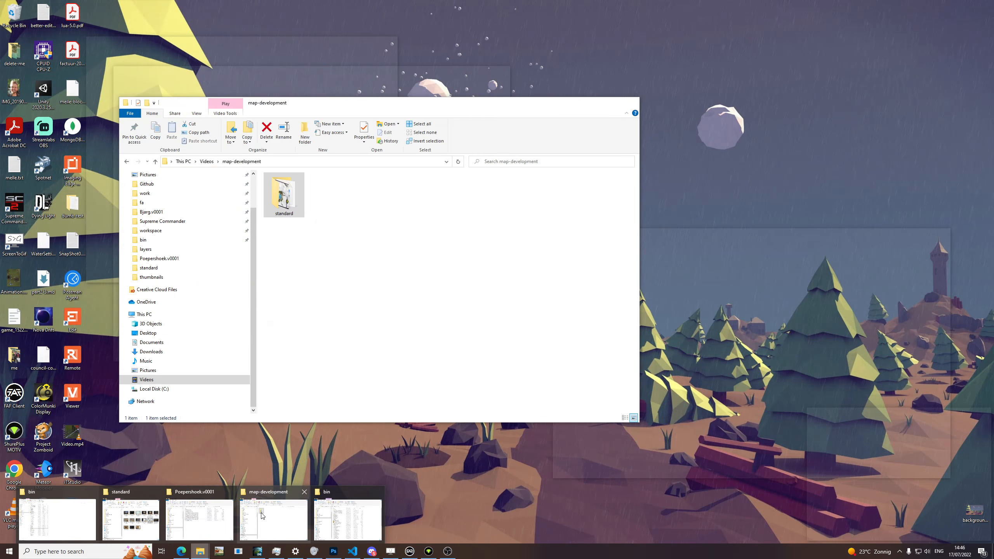
left_click(195, 515)
left_click(944, 22)
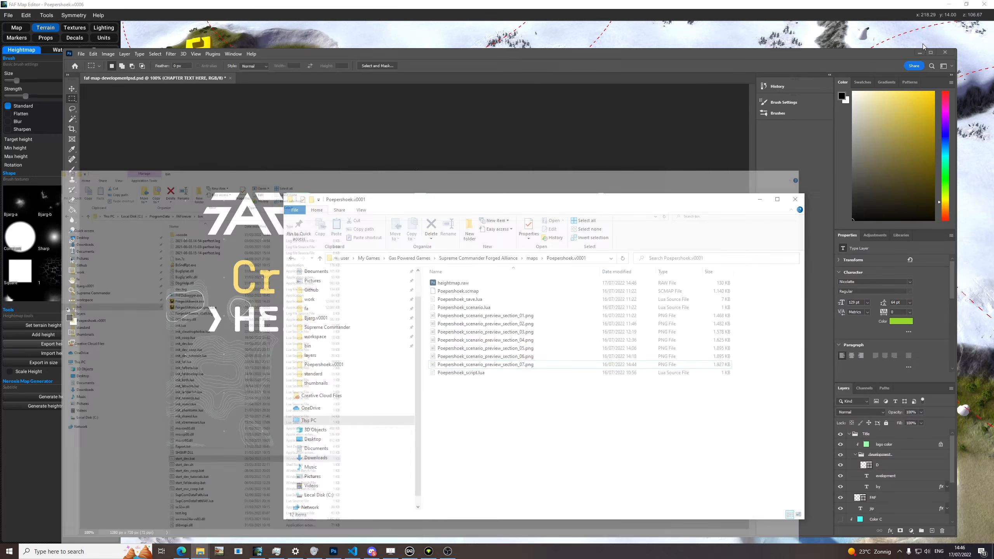
left_click(462, 284)
left_click_drag(431, 65, 430, 74)
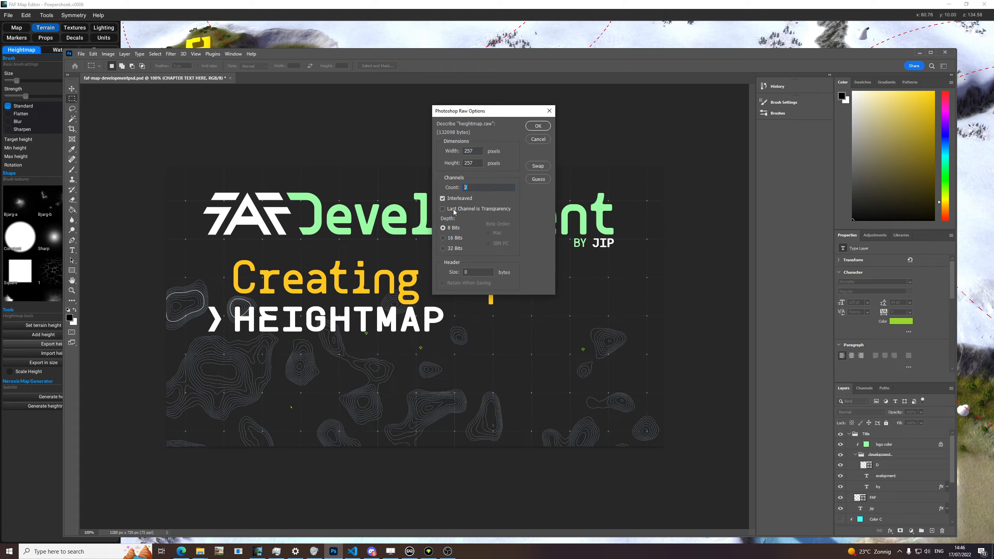
Step: Open the raw heightmap as a 257 × 257 pixel, one-channel, 16-bit image with IBM PC byte order
left_click(451, 238)
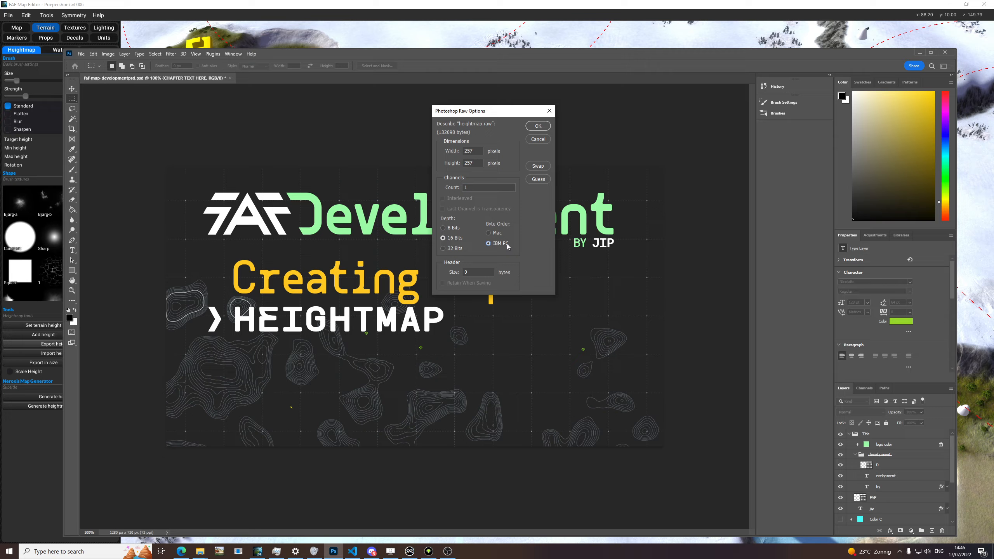
double_click(476, 151)
left_click(539, 125)
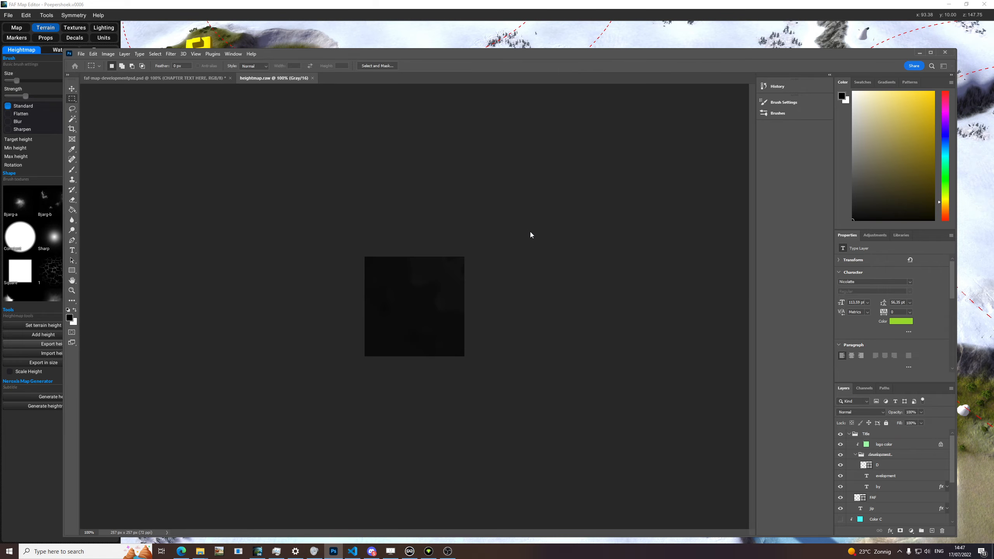
left_click(71, 291)
left_click_drag(399, 304, 438, 341)
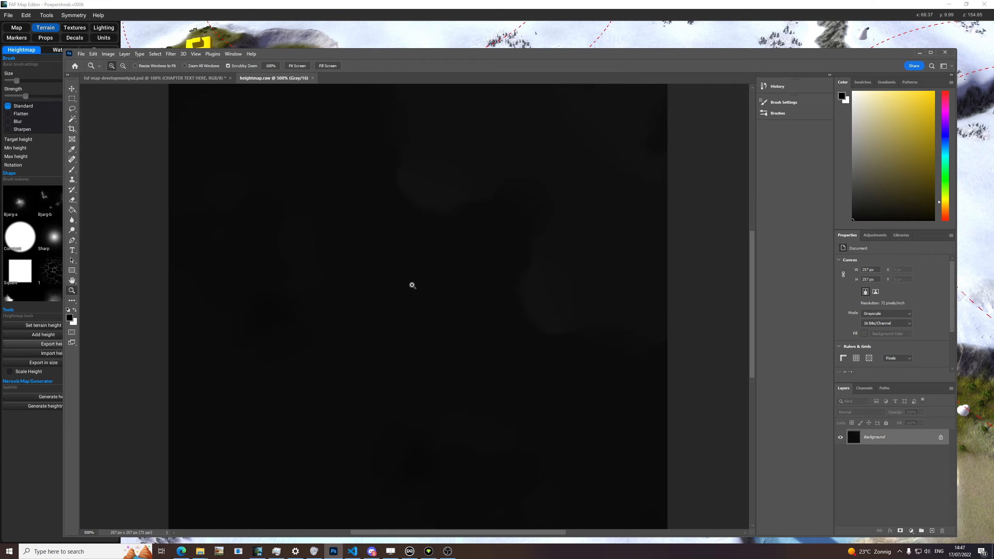
Step: Switch to FAF Map Editor, view the snowy map's terrain from above, and return to the heightmap in Photoshop
key("alt+Tab")
left_click(387, 35)
mouse_move(446, 324)
middle_mouse_down()
mouse_move(455, 278)
mouse_move(560, 197)
mouse_move(581, 345)
mouse_move(567, 384)
middle_mouse_up()
scroll(559, 197, "down", 4)
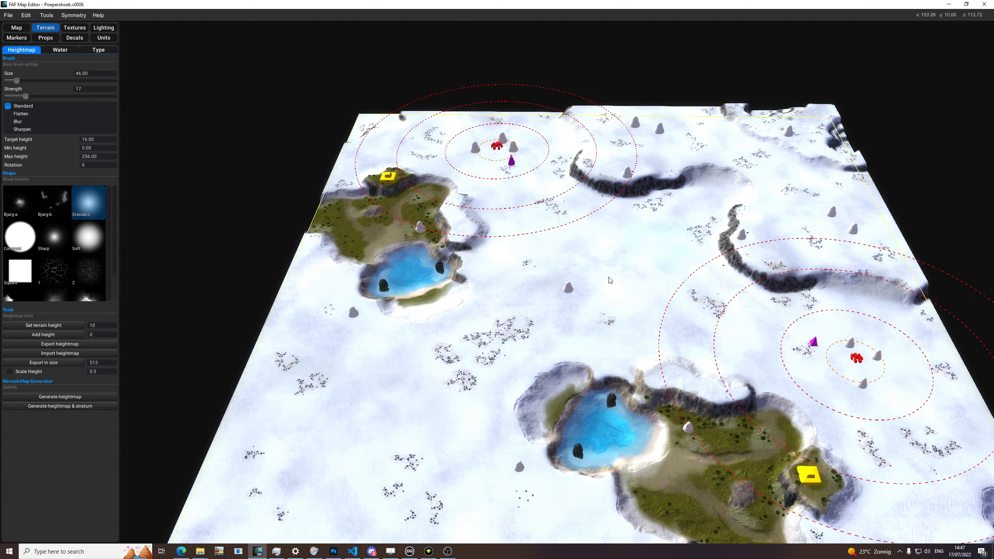
key("alt+Tab")
key("alt+Tab")
key("alt+Tab")
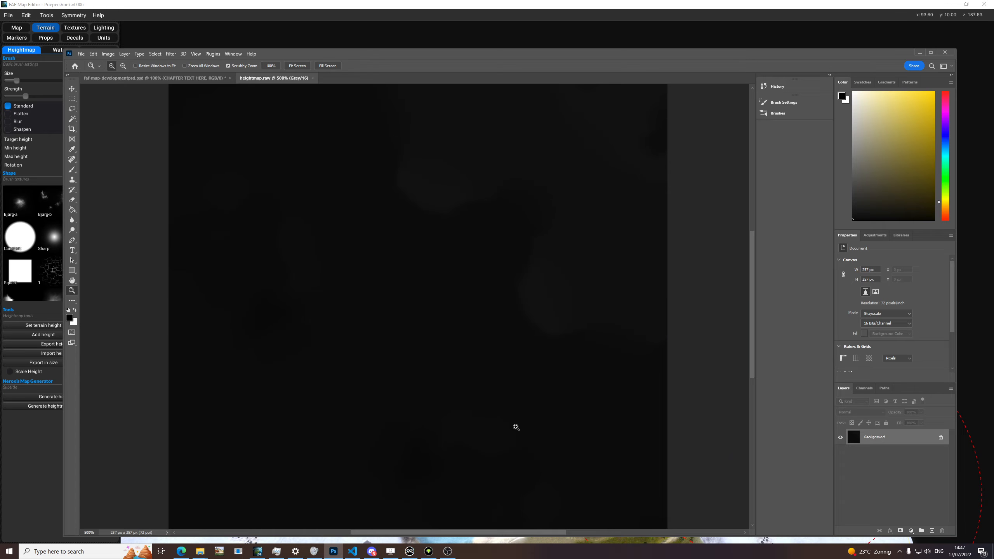
Step: Apply Auto Contrast to the heightmap to reveal its height differences, and undo it after viewing the whole image
left_click(108, 54)
mouse_move(117, 75)
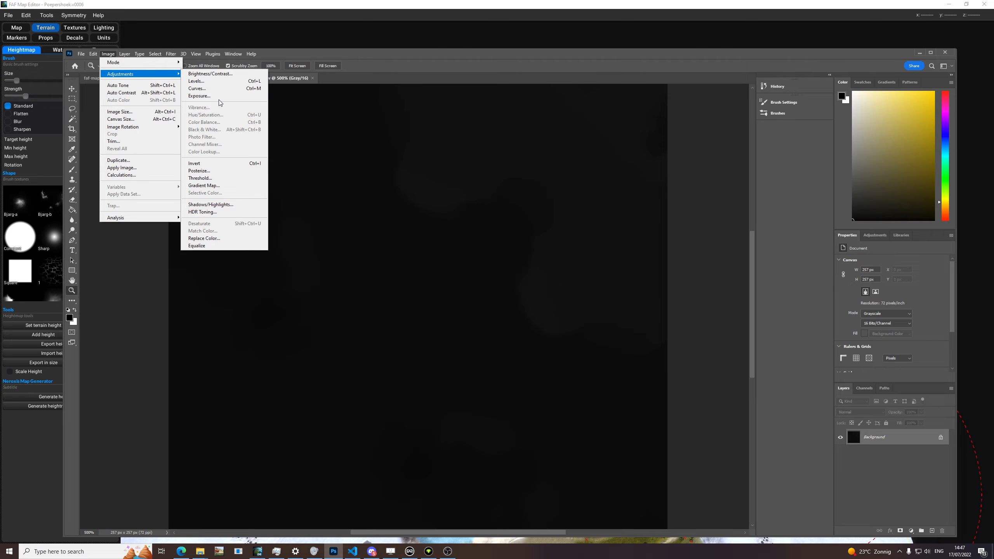
left_click(139, 92)
left_click_drag(481, 261, 436, 252, "alt")
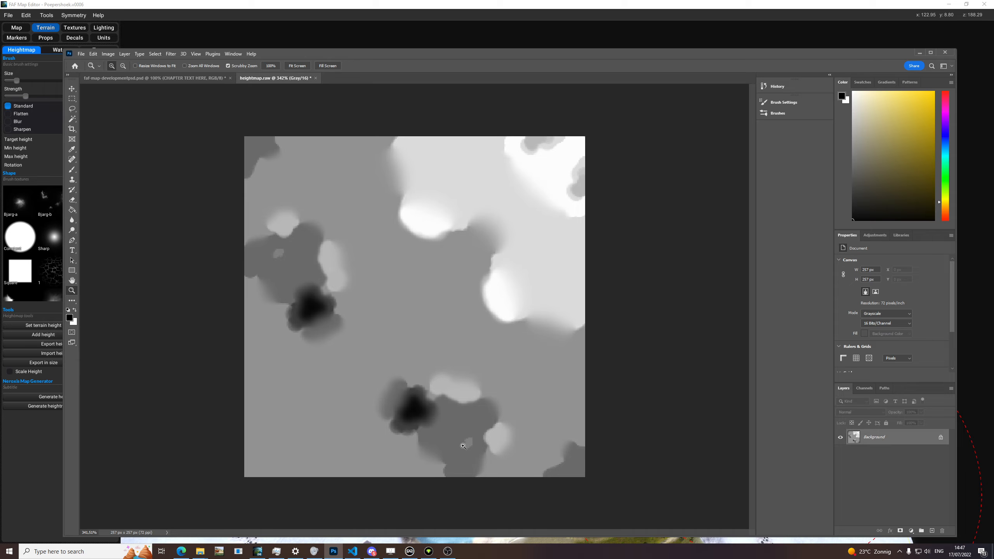
key("ctrl+z")
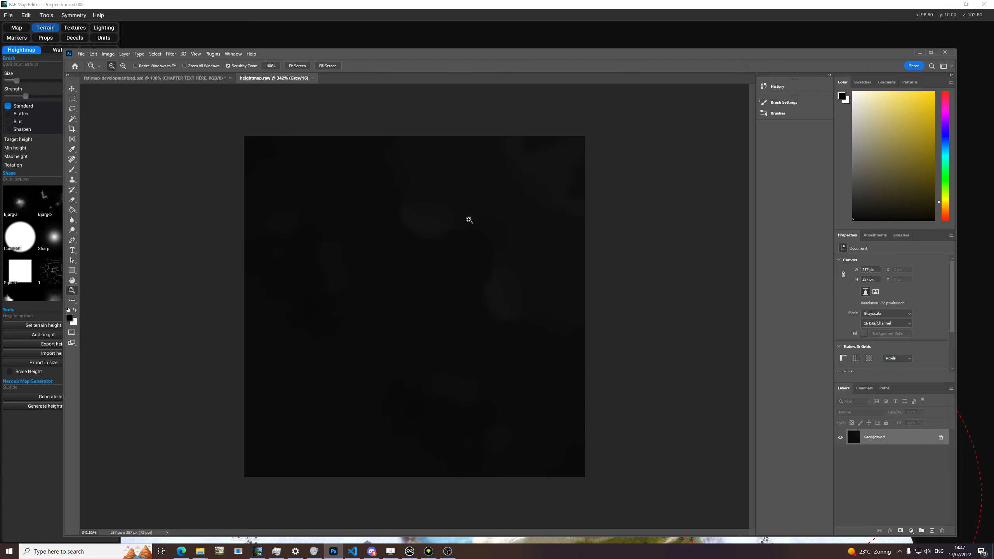
Step: Try the Crystallize filter on the heightmap with its default cell size
left_click(154, 54)
mouse_move(172, 57)
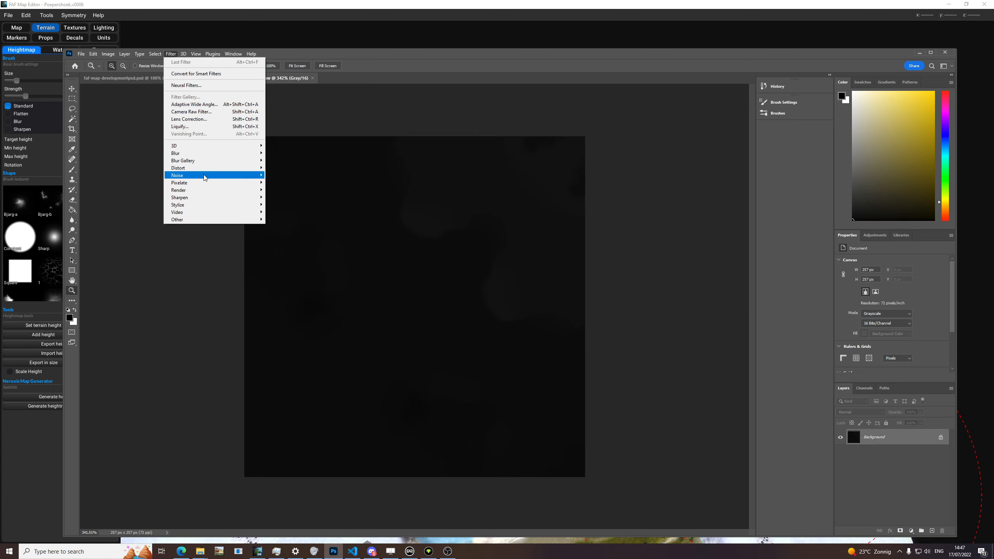
mouse_move(204, 188)
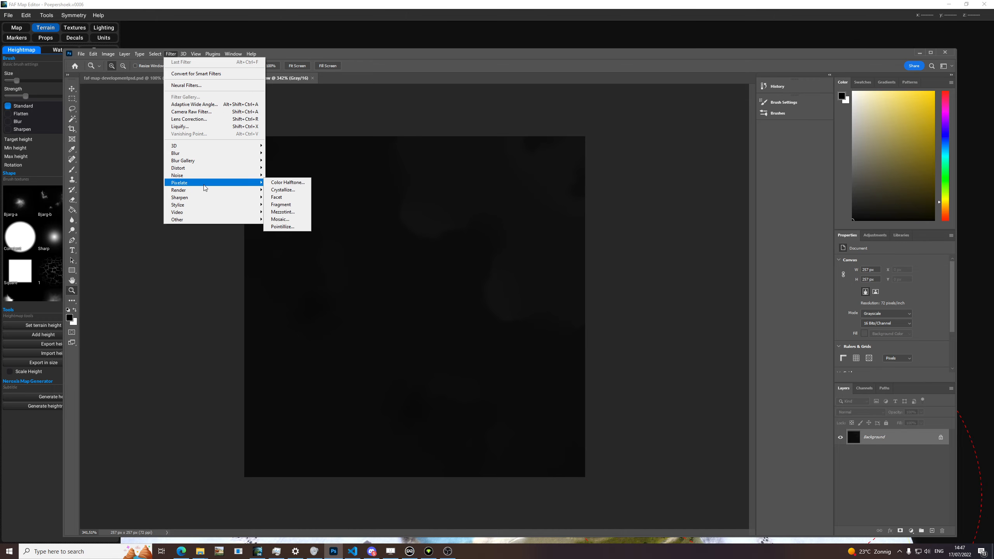
left_click(276, 190)
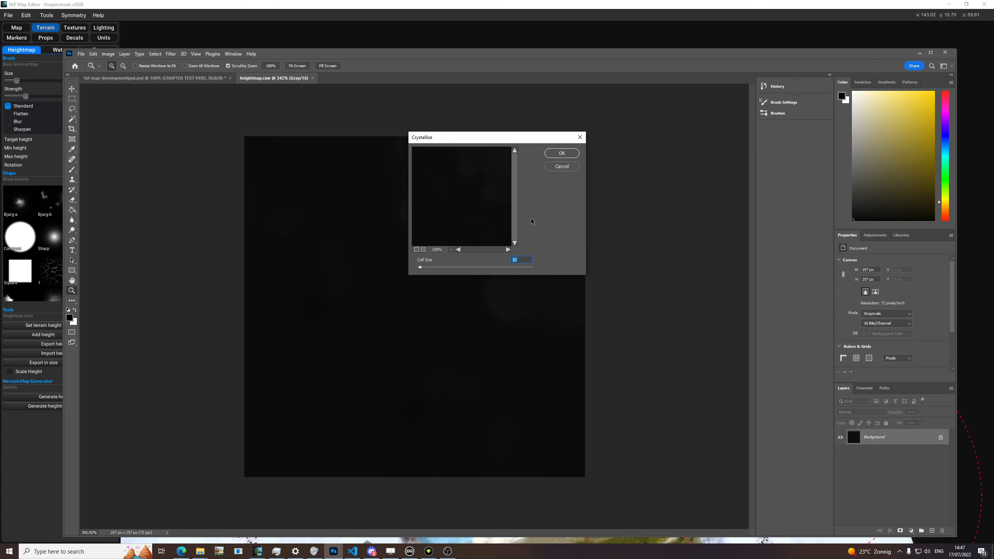
left_click(559, 153)
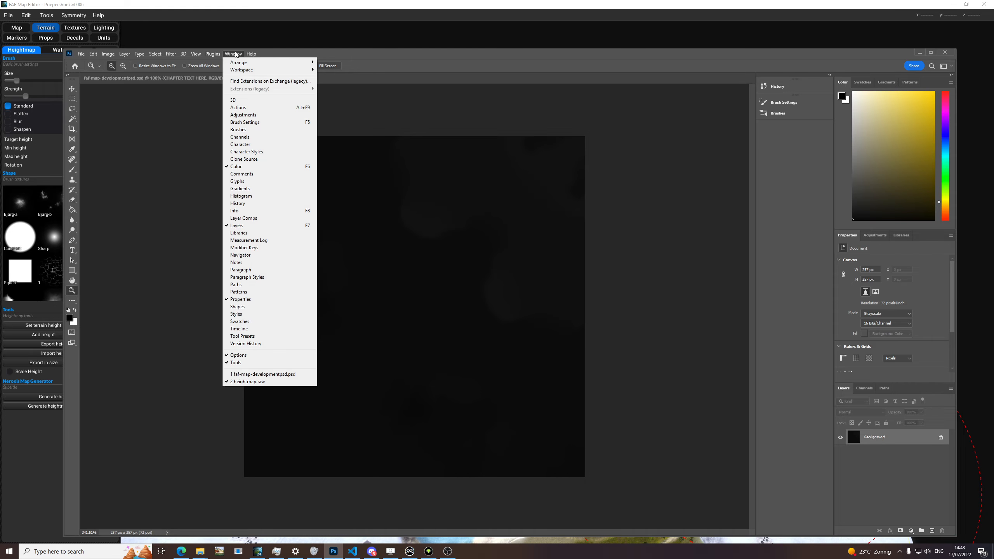
mouse_move(184, 55)
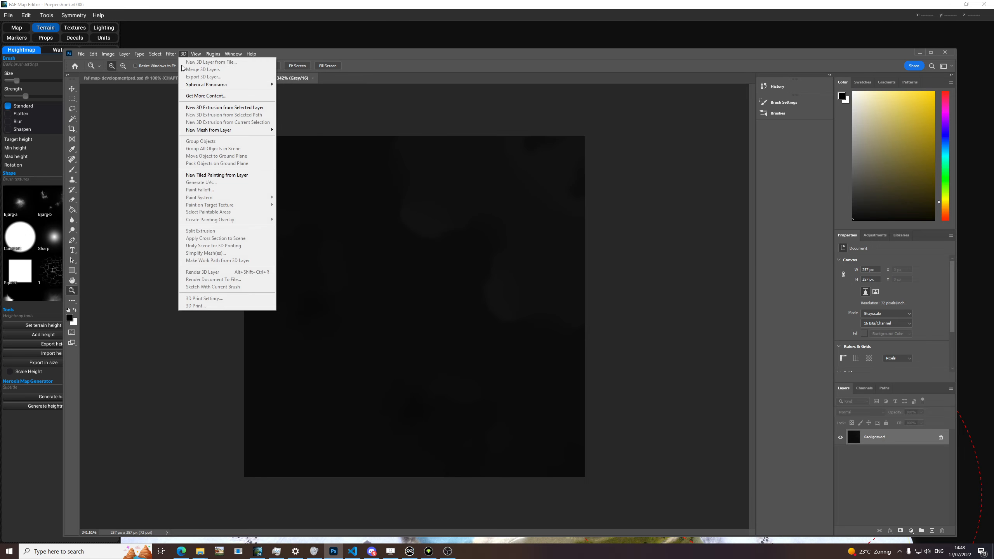
mouse_move(202, 171)
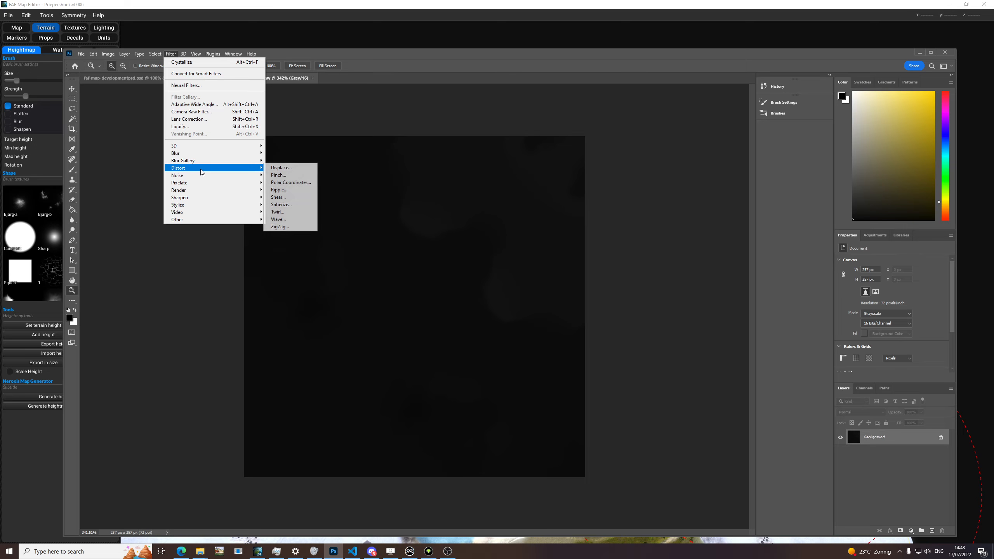
left_click(281, 168)
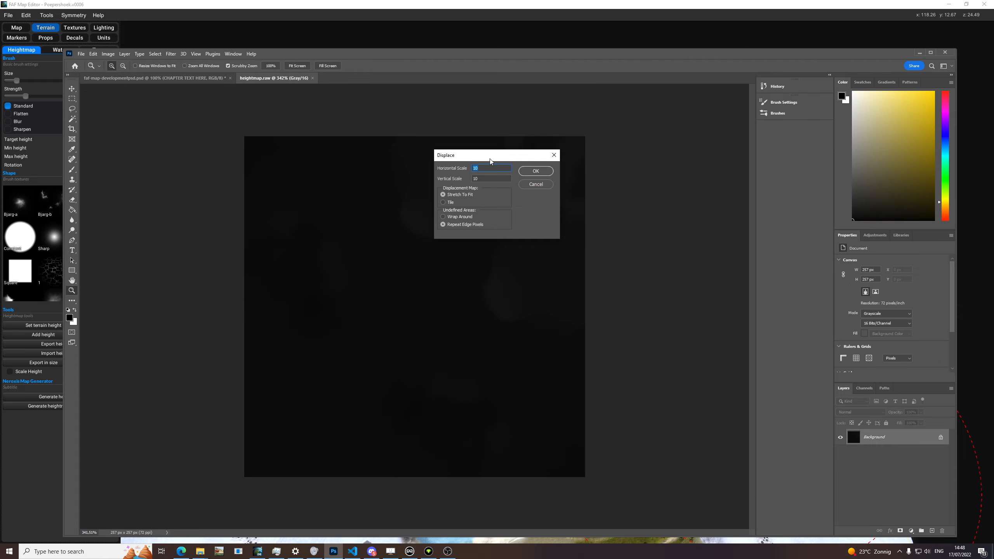
left_click_drag(490, 160, 536, 173)
left_click(585, 187)
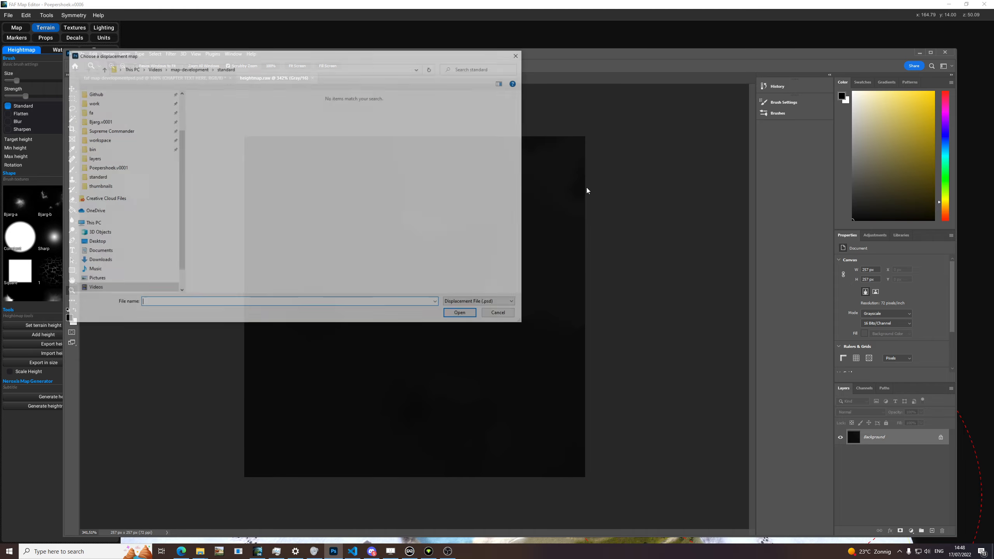
left_click(501, 314)
Step: Try the Fragment pixelate filter on the heightmap
left_click(139, 53)
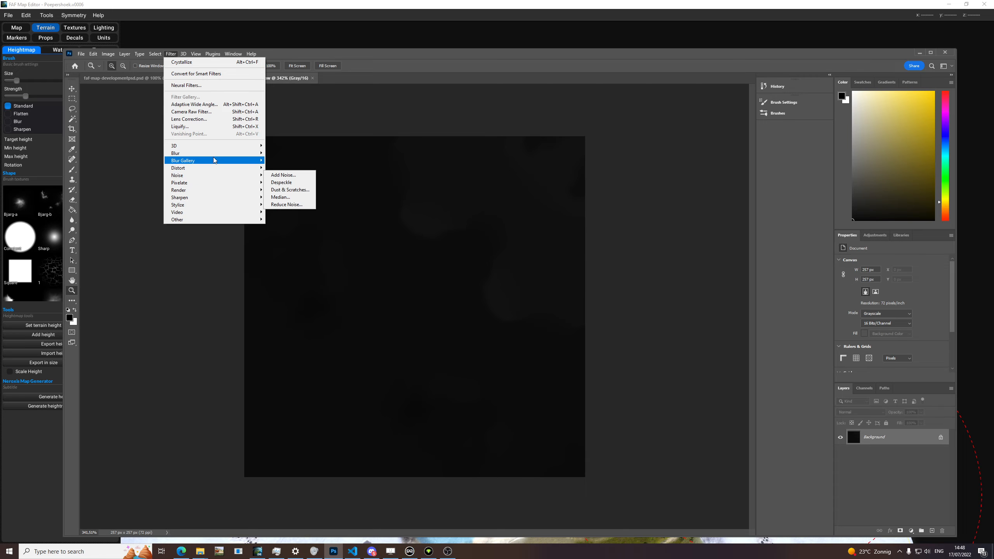
mouse_move(213, 170)
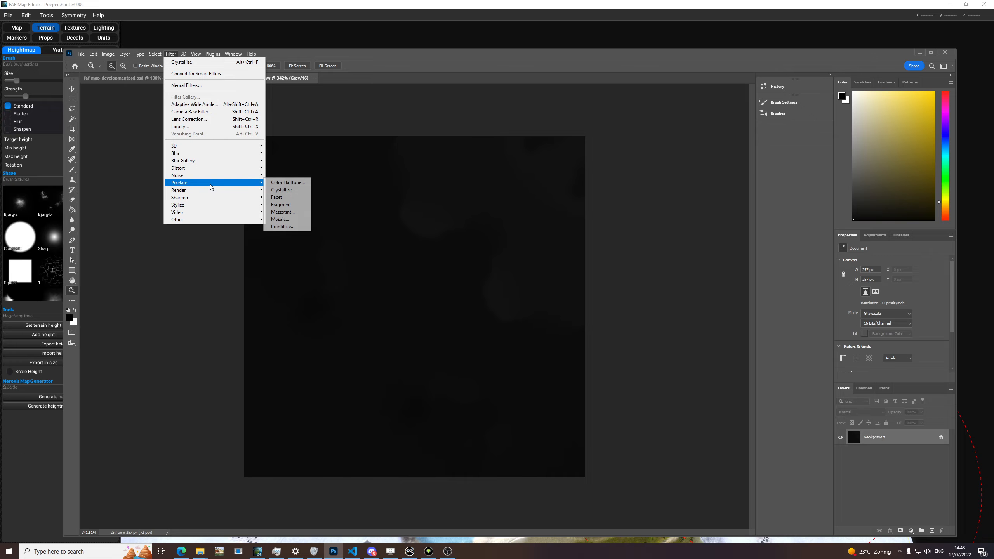
left_click(290, 205)
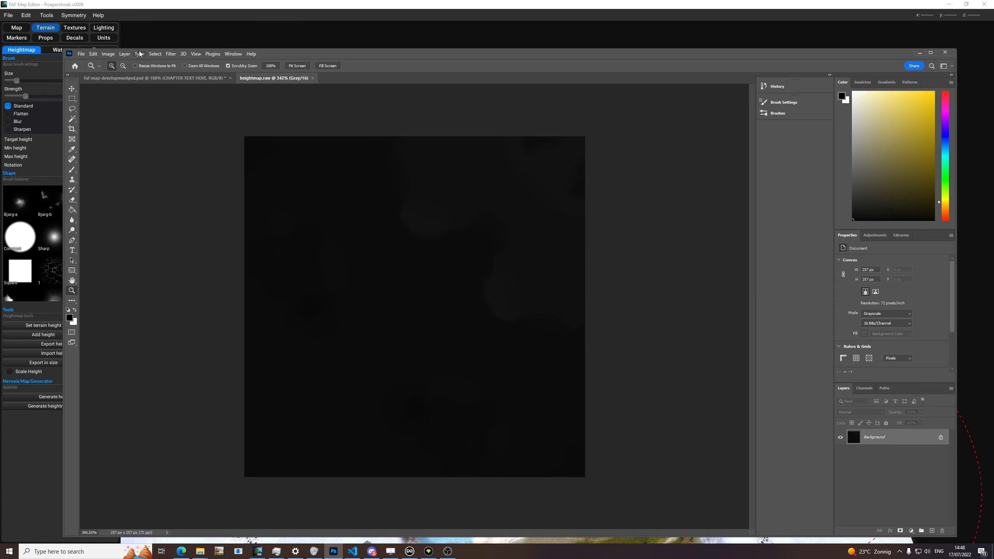
Step: Apply the Crystallize filter to the heightmap with a cell size of 10
left_click(167, 54)
mouse_move(215, 182)
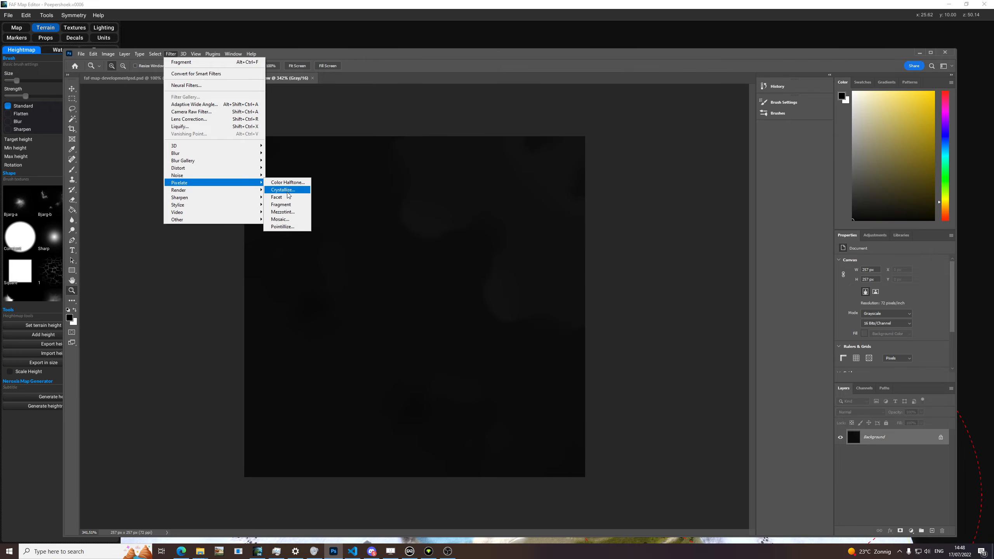
left_click(282, 190)
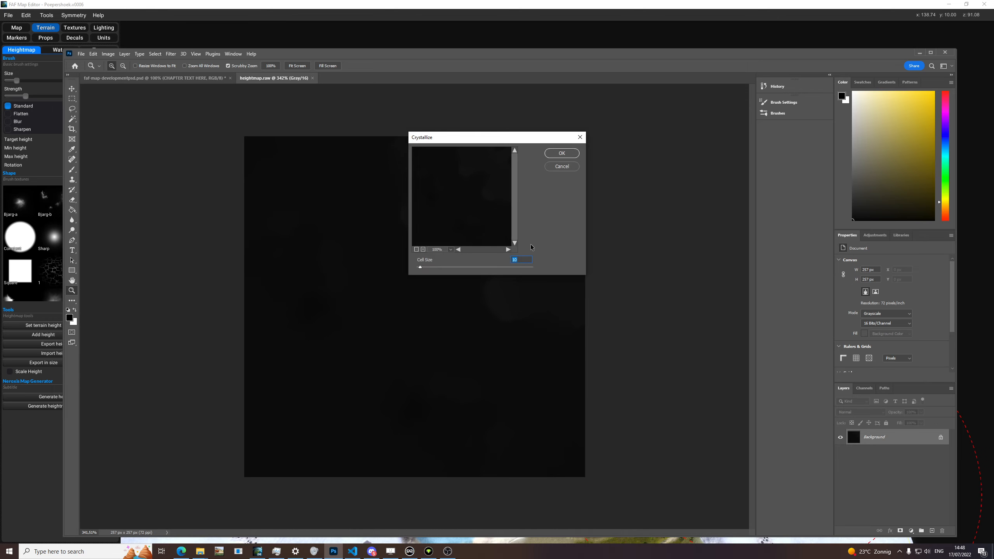
left_click(551, 156)
left_click(522, 304)
left_click(559, 153)
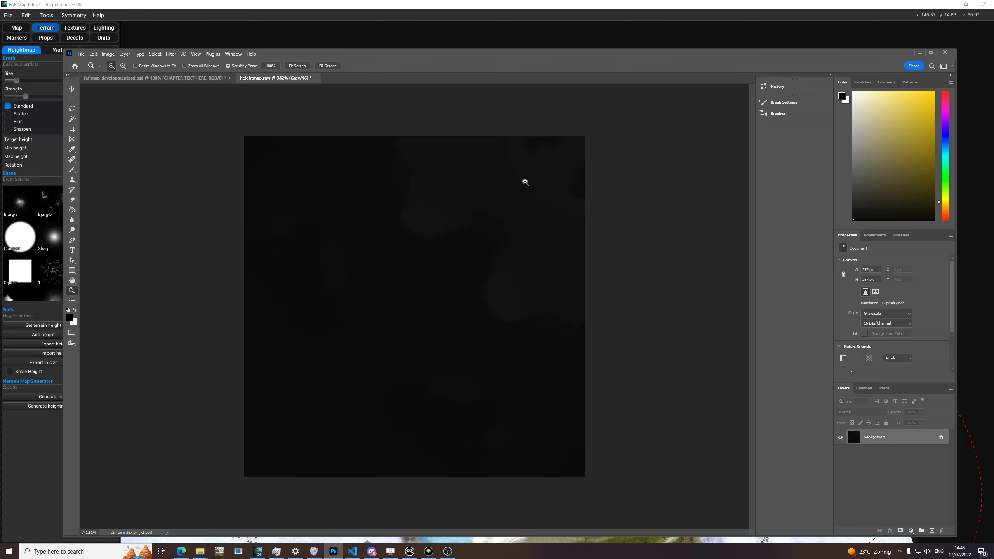
Step: Save a copy as heightmap-alt.raw in Photoshop Raw format in the Poepershoek.v0001 folder, using IBM PC byte order
left_click(81, 53)
left_click(104, 149)
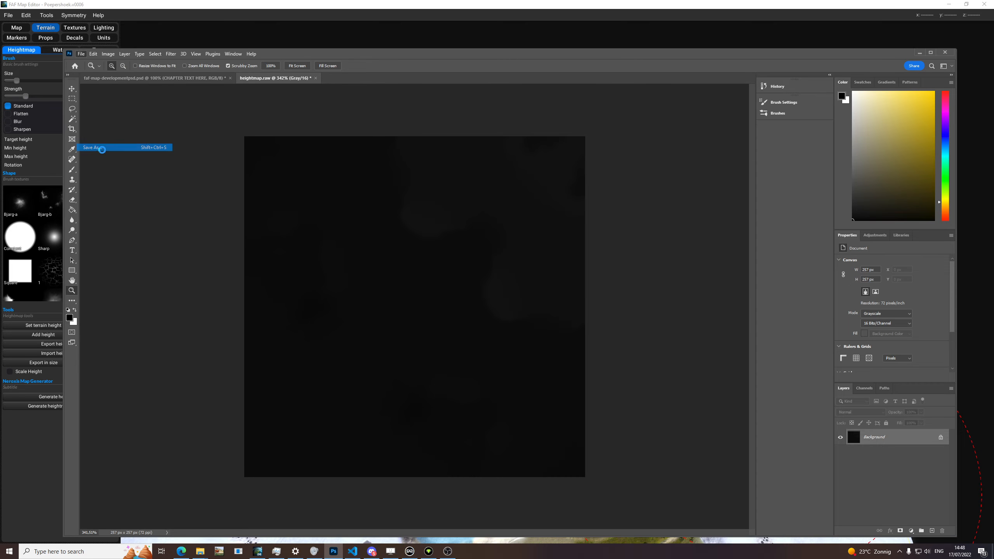
left_click(197, 297)
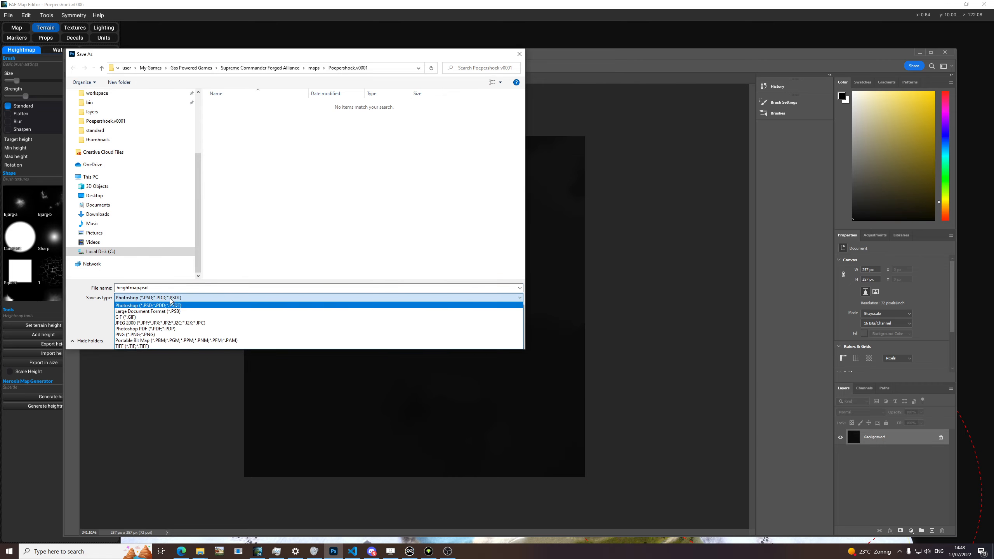
left_click(437, 302)
left_click(437, 310)
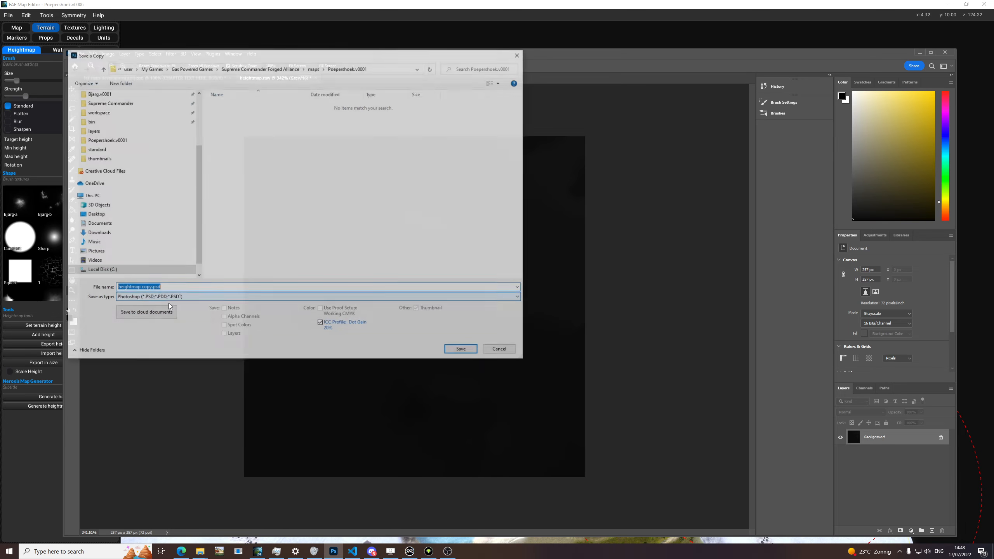
left_click(164, 298)
left_click(172, 358)
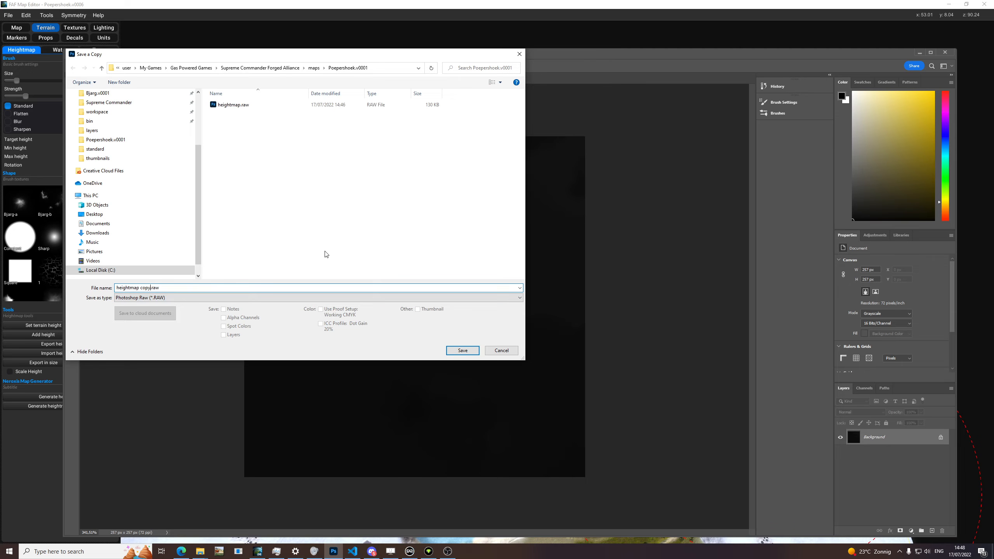
key("Return")
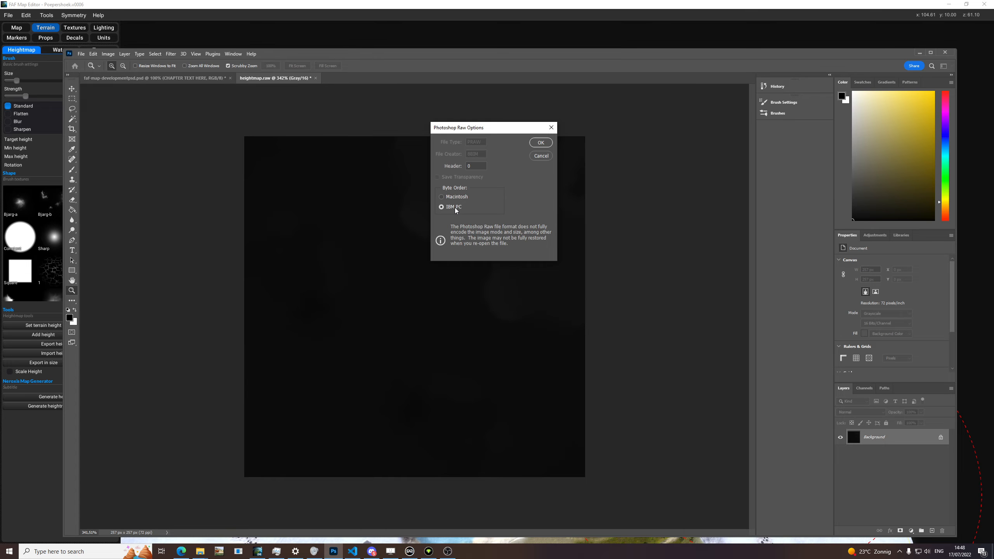
left_click(536, 146)
Step: Check the heightmap image's colour mode and bits-per-channel setting
left_click(123, 55)
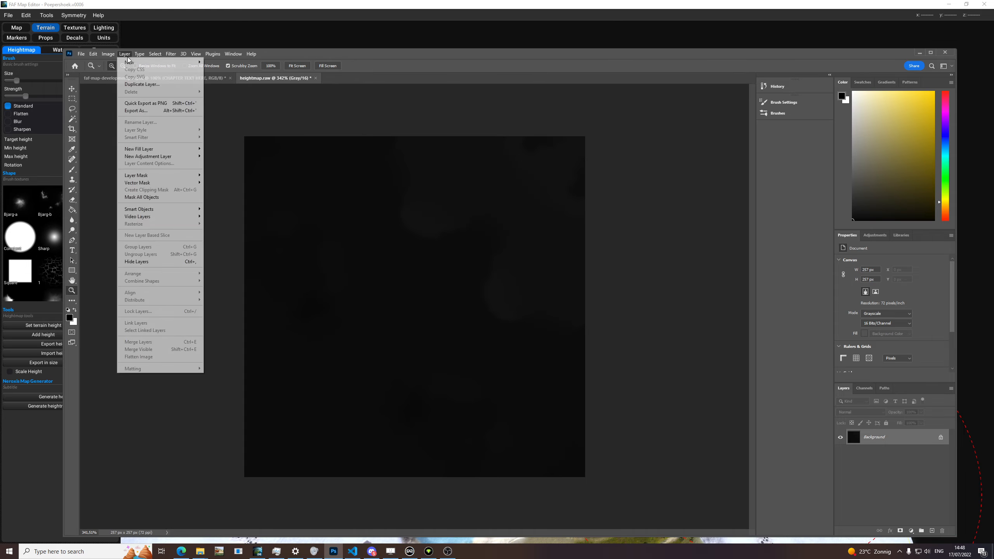
mouse_move(116, 65)
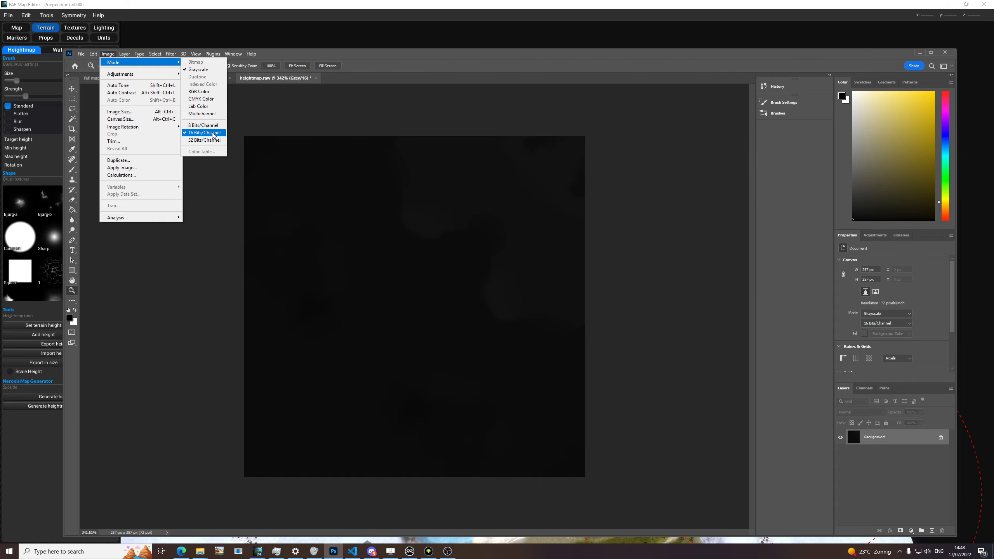
Step: Minimise Photoshop and File Explorer, and import heightmap-alt.raw as the terrain heightmap in FAF Map Editor
left_click(919, 53)
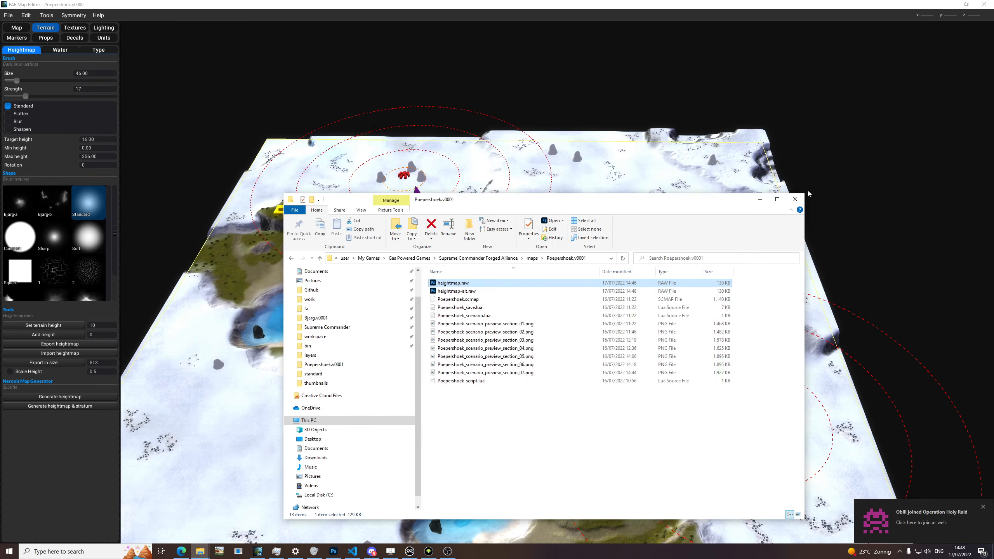
left_click(759, 200)
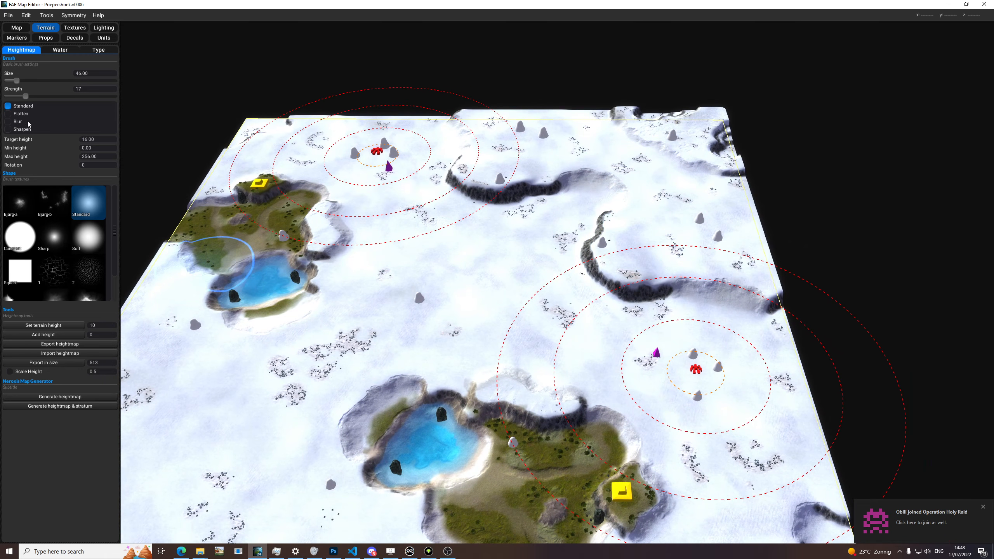
left_click(82, 354)
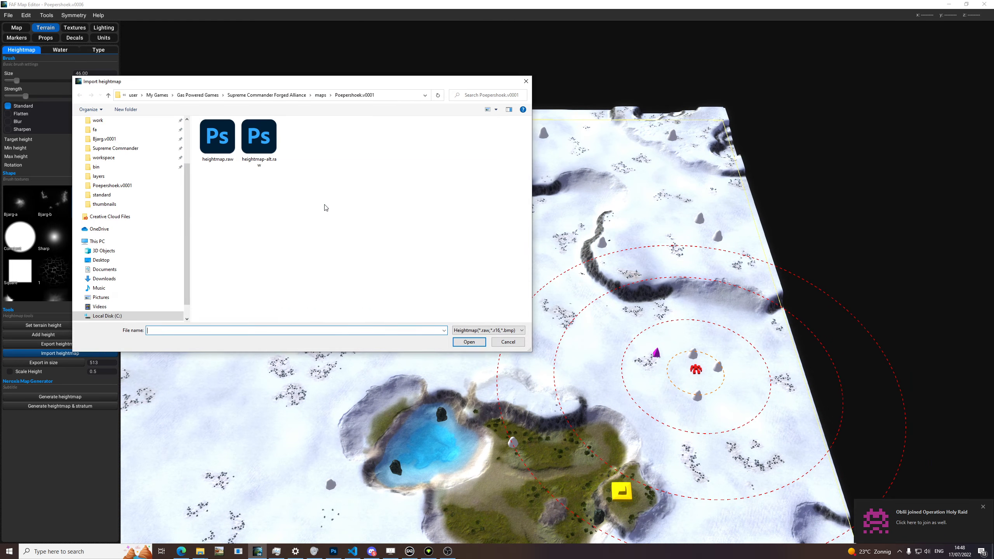
double_click(265, 145)
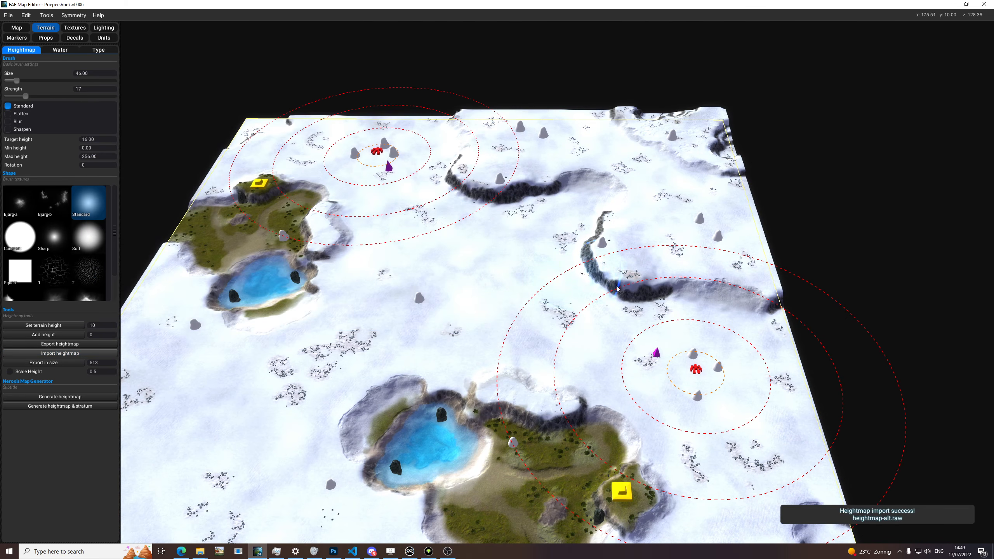
Step: Examine how the imported heightmap shapes the cliffs, slopes and lake surroundings from close up and from above
scroll(600, 286, "up", 10)
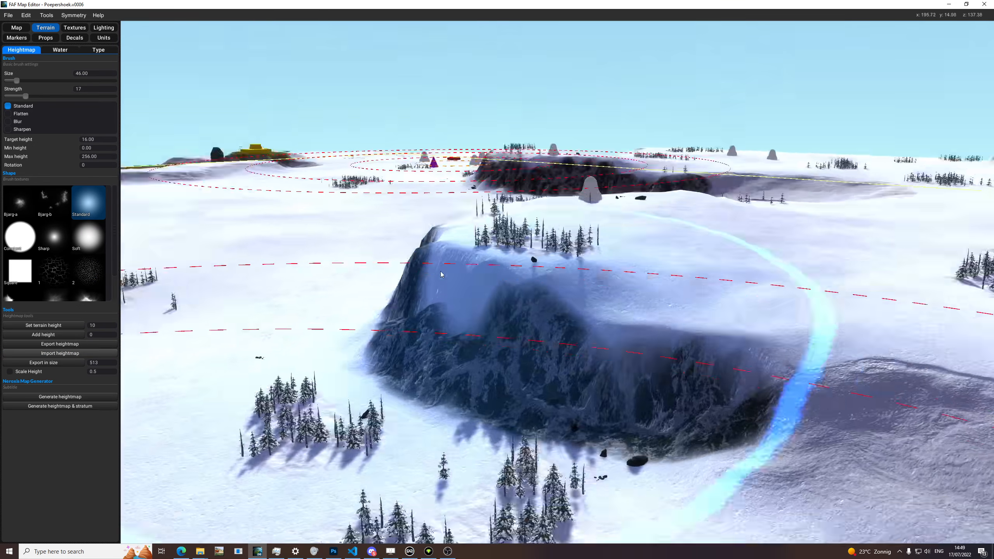
middle_click_drag(444, 274, 563, 278)
scroll(490, 288, "down", 5)
middle_click_drag(469, 290, 554, 289)
middle_click_drag(414, 278, 537, 269)
scroll(521, 372, "up", 6)
middle_click_drag(492, 329, 284, 337)
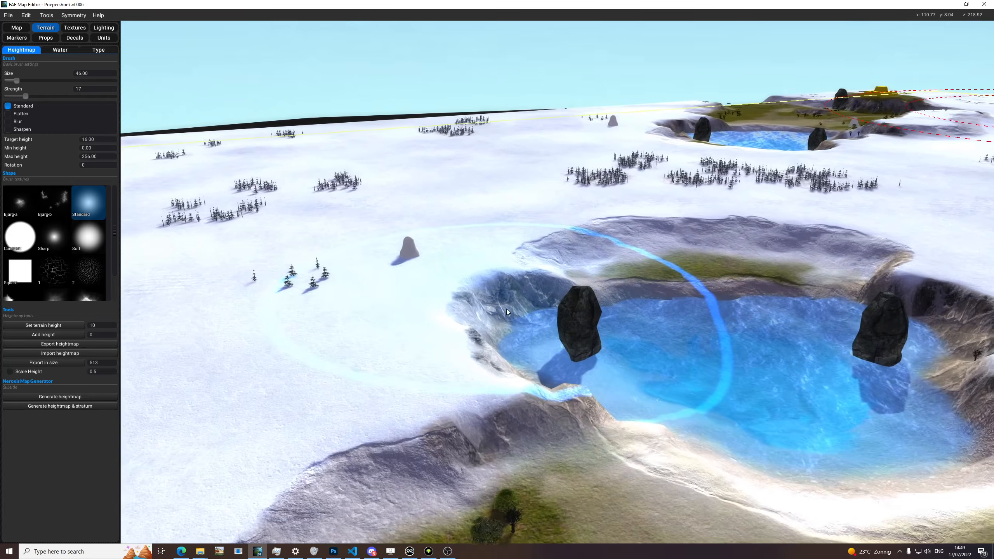
scroll(573, 302, "up", 5)
scroll(852, 311, "down", 5)
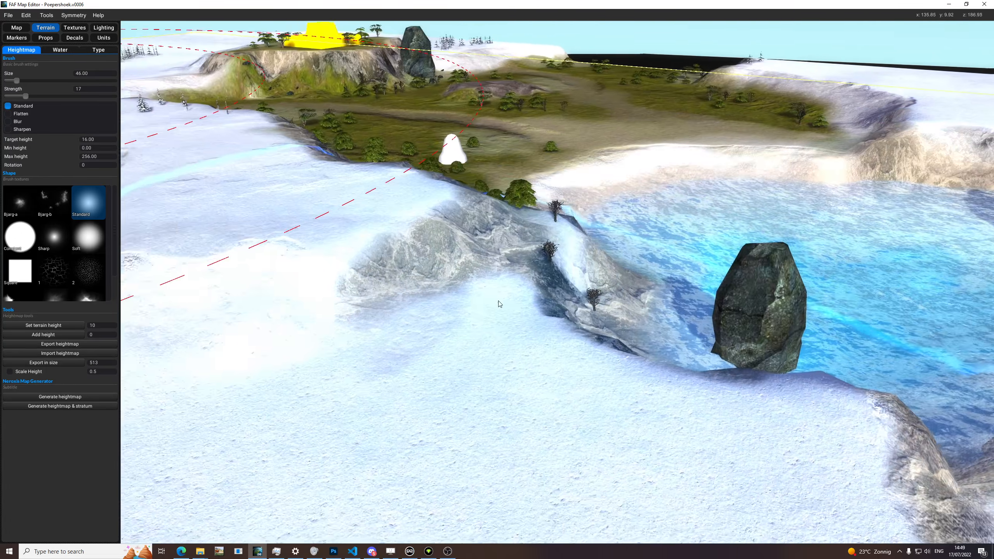
scroll(284, 337, "down", 5)
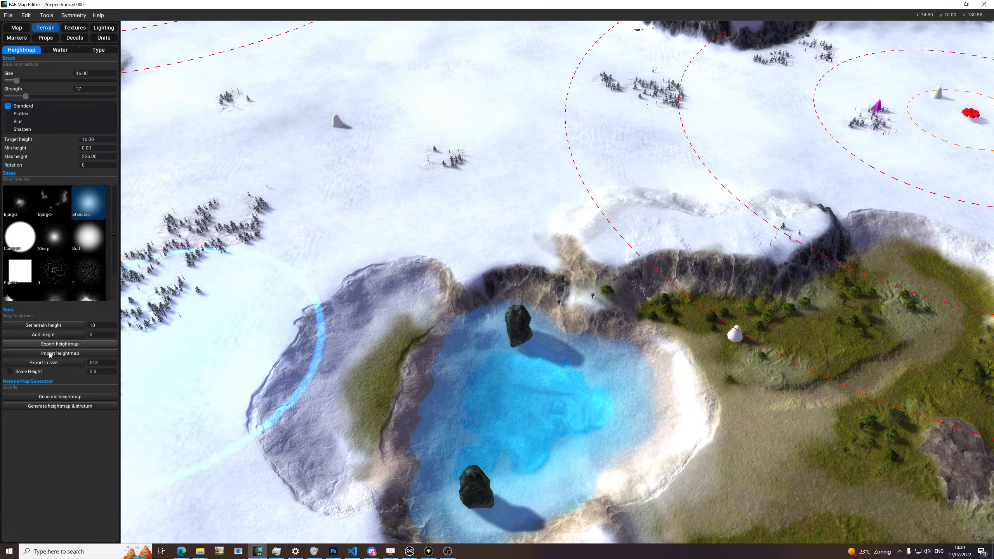
Step: Import the original heightmap.raw back into the map and inspect the terrain around it
double_click(229, 154)
middle_click_drag(767, 321, 474, 327)
scroll(594, 313, "up", 5)
scroll(435, 231, "down", 5)
middle_click_drag(665, 309, 526, 291)
Step: Glance at the filtered heightmap in Photoshop, and return to FAF Map Editor to look over the terrain
key("alt+Tab")
key("alt+Tab")
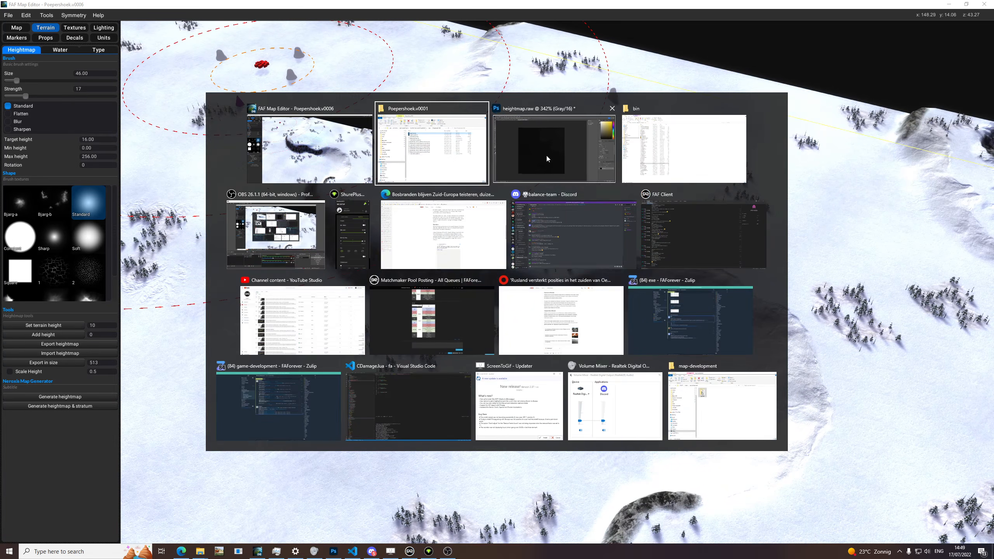
left_click(517, 1)
mouse_move(626, 332)
middle_mouse_down()
mouse_move(571, 277)
mouse_move(603, 292)
mouse_move(540, 295)
mouse_move(666, 294)
mouse_move(666, 416)
mouse_move(622, 427)
middle_mouse_up()
middle_click_drag(435, 387, 192, 521)
Step: Return to the map editor's texture layers, browse the tundra textures available for the Lower layer's albedo, and close the browser without choosing one
left_click(80, 29)
middle_click_drag(385, 219, 126, 194)
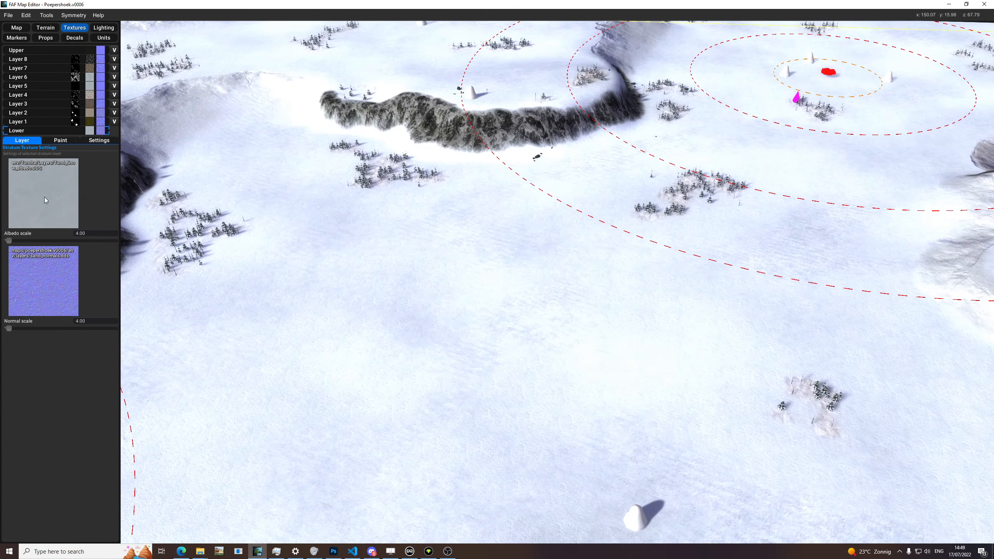
left_click(44, 197)
scroll(547, 270, "down", 2)
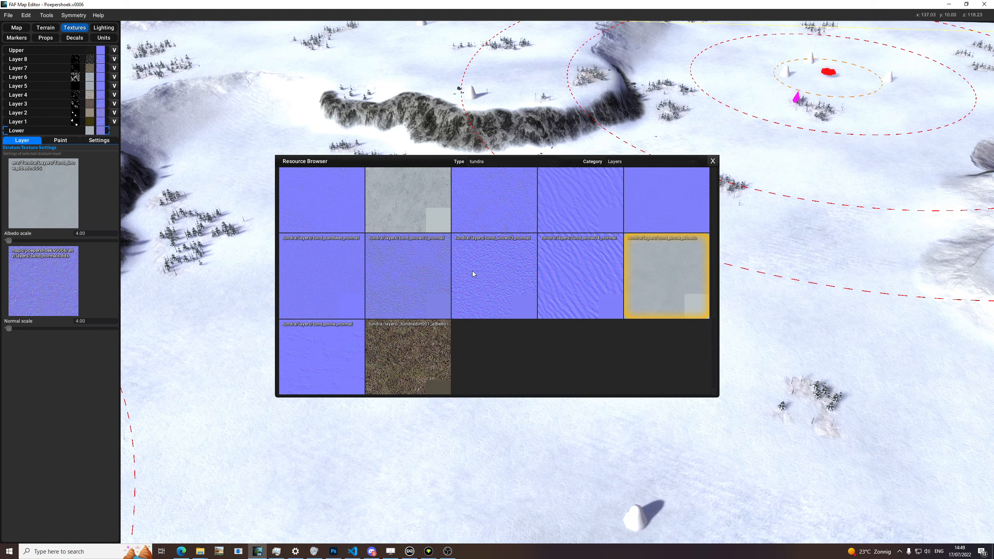
left_click(712, 160)
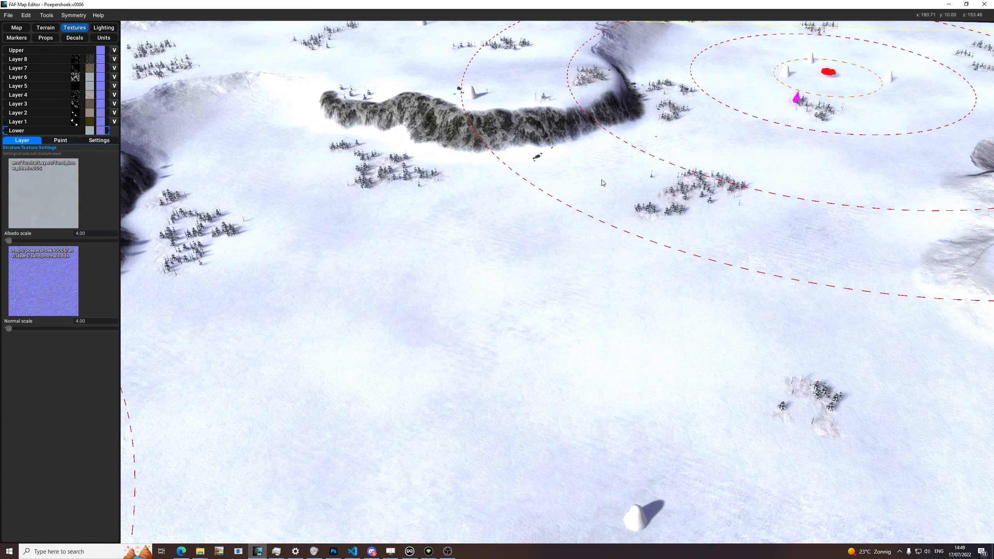
Step: Open the texture paint settings and set the brush size to 72 and strength to 28
left_click(60, 141)
mouse_move(388, 228)
middle_mouse_down()
mouse_move(332, 208)
mouse_move(355, 283)
middle_mouse_up()
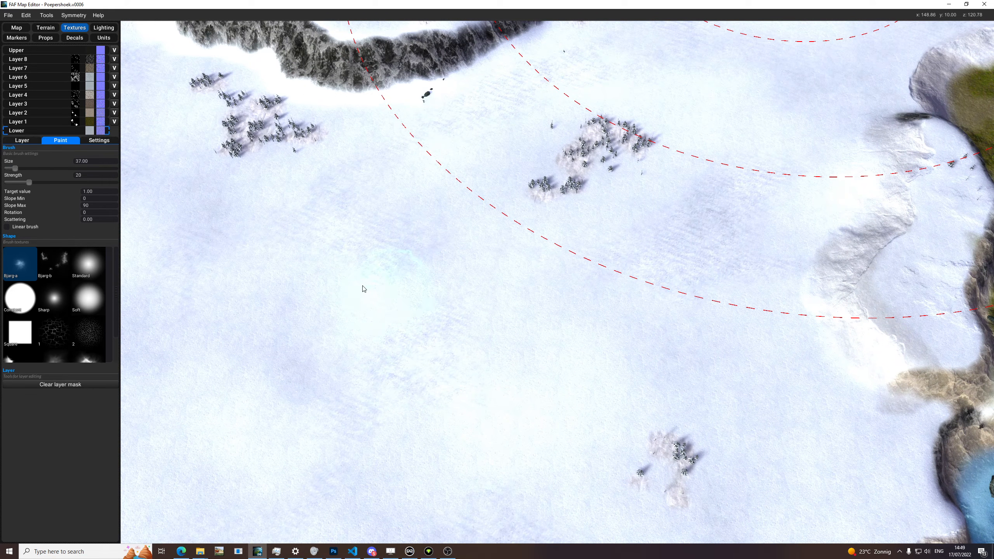
left_click_drag(367, 300, 438, 290)
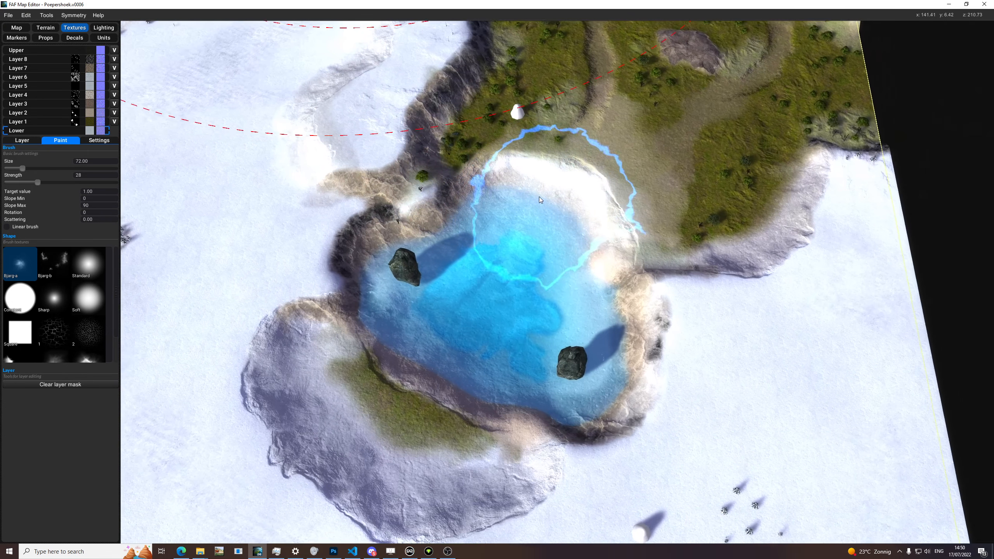
Step: Examine the texture blending around the lake, snow slopes and grassy cliff plateau, and review the paint brush's slope and scattering options
scroll(538, 196, "up", 3)
middle_click_drag(399, 219, 539, 102)
scroll(374, 372, "up", 4)
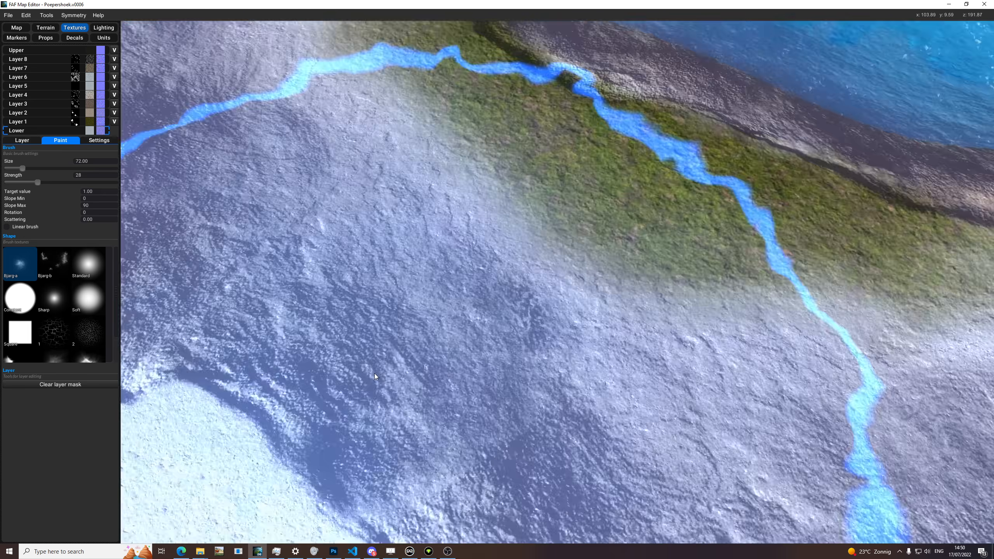
scroll(451, 350, "down", 6)
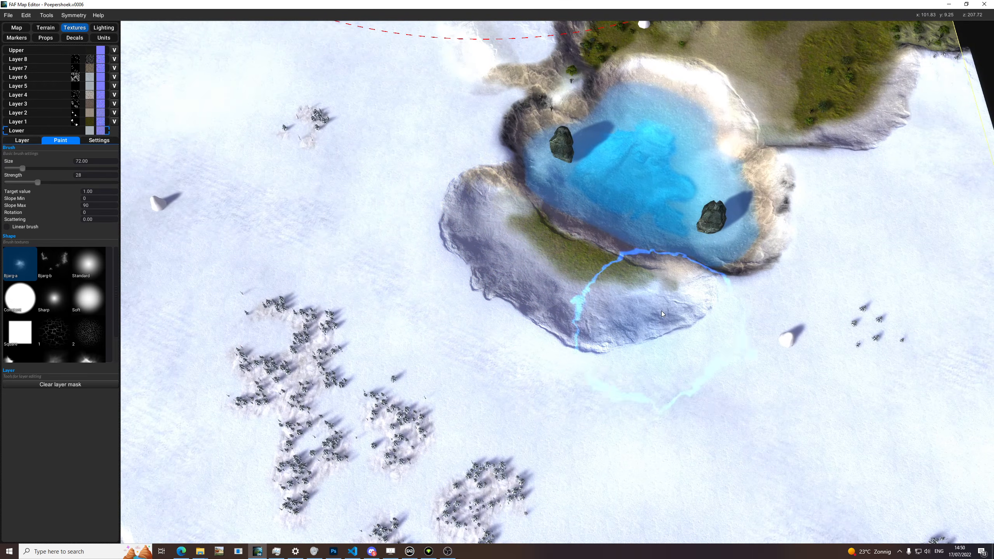
middle_click_drag(442, 257, 426, 330)
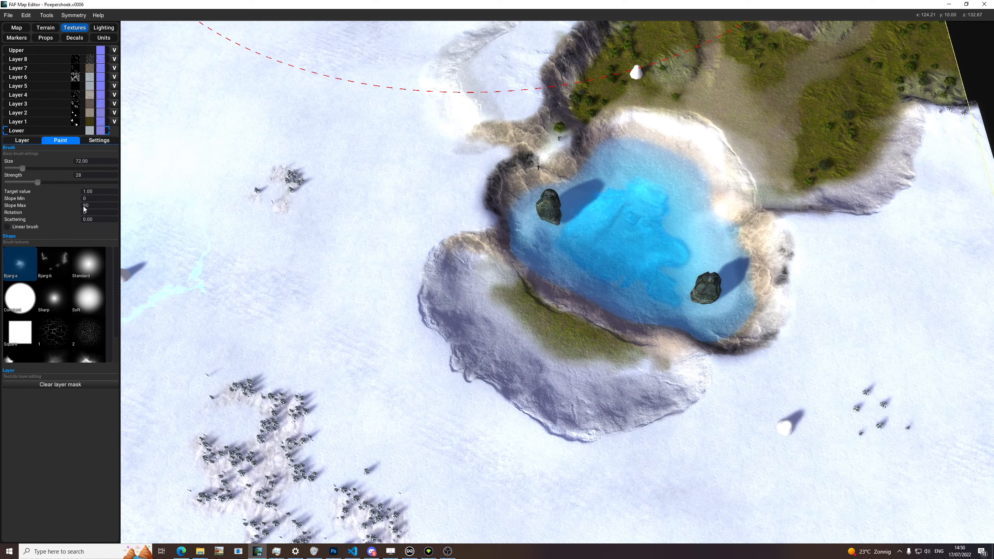
key("Tab")
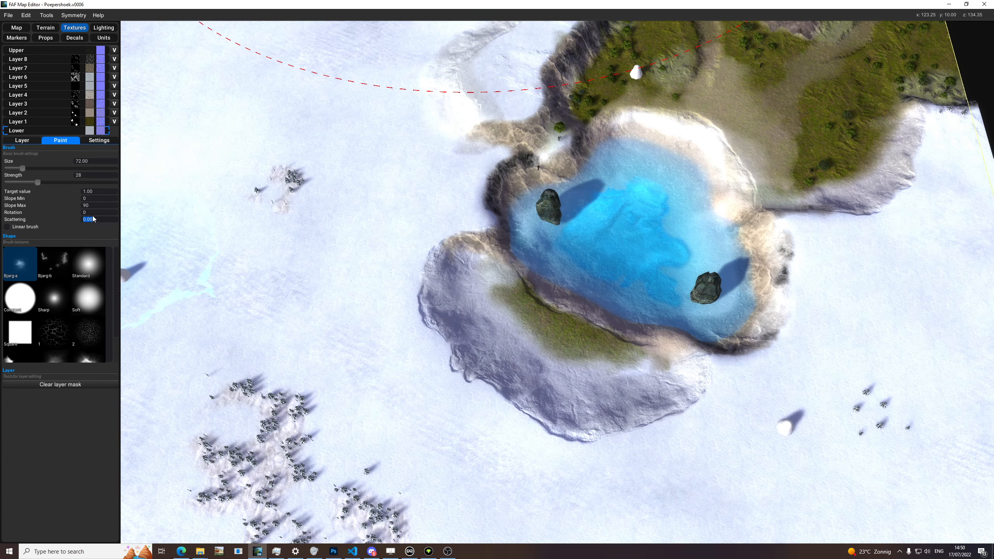
middle_click_drag(342, 201, 337, 280)
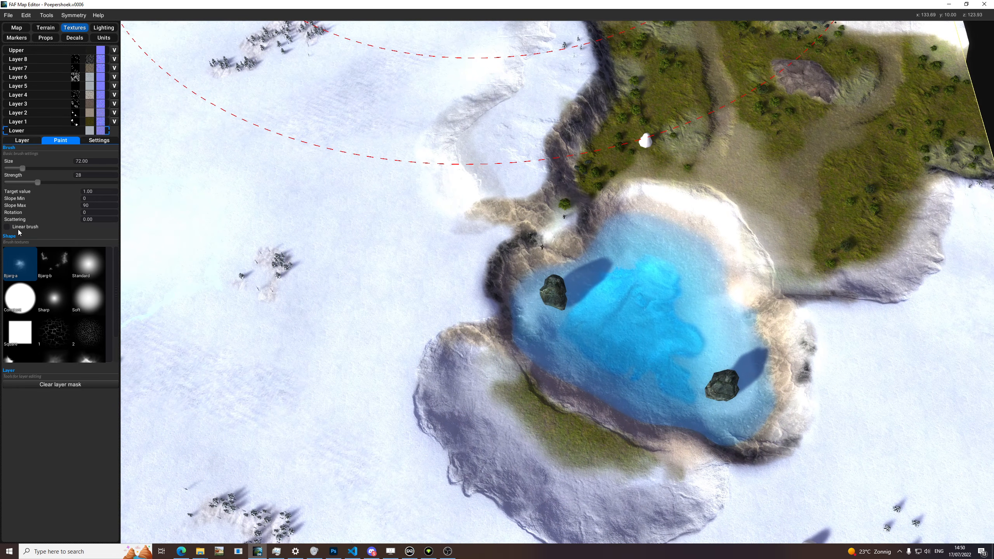
middle_click_drag(421, 184, 466, 241)
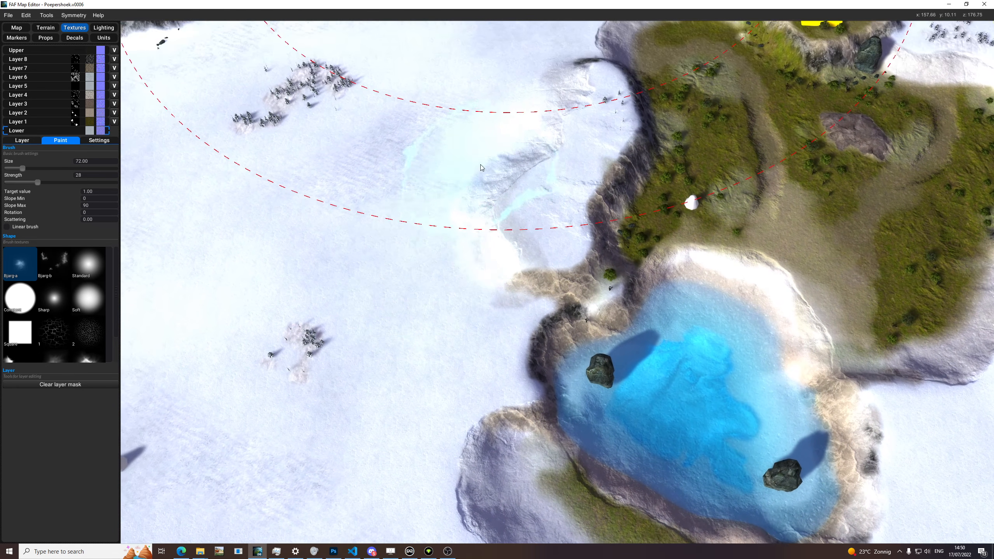
middle_click_drag(480, 165, 423, 297)
middle_click_drag(466, 137, 457, 231)
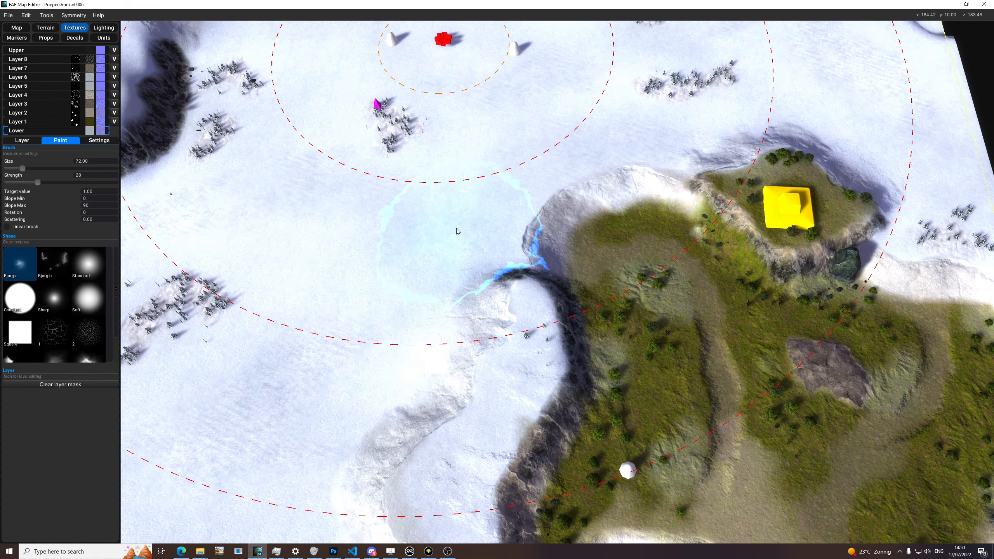
scroll(790, 189, "up", 6)
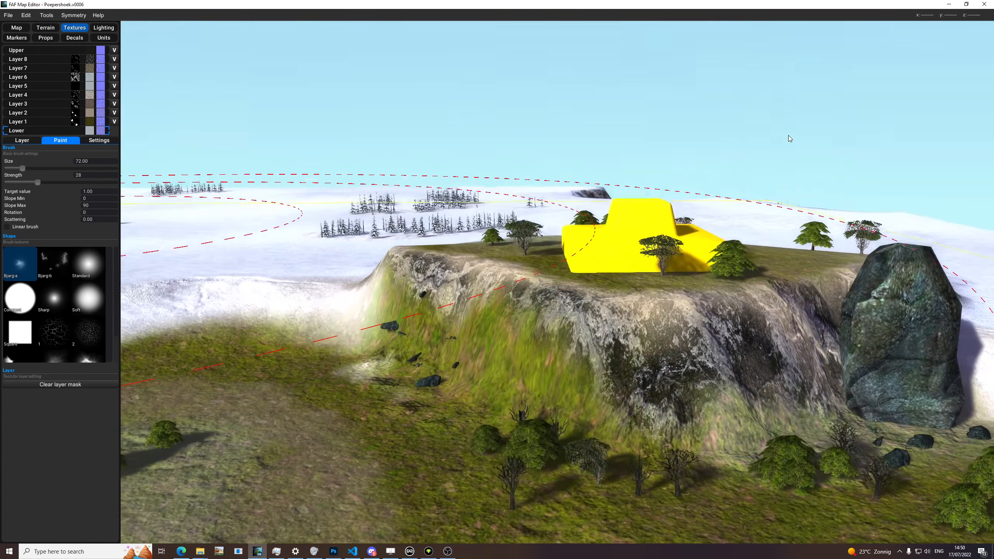
scroll(665, 141, "down", 5)
scroll(535, 298, "up", 5)
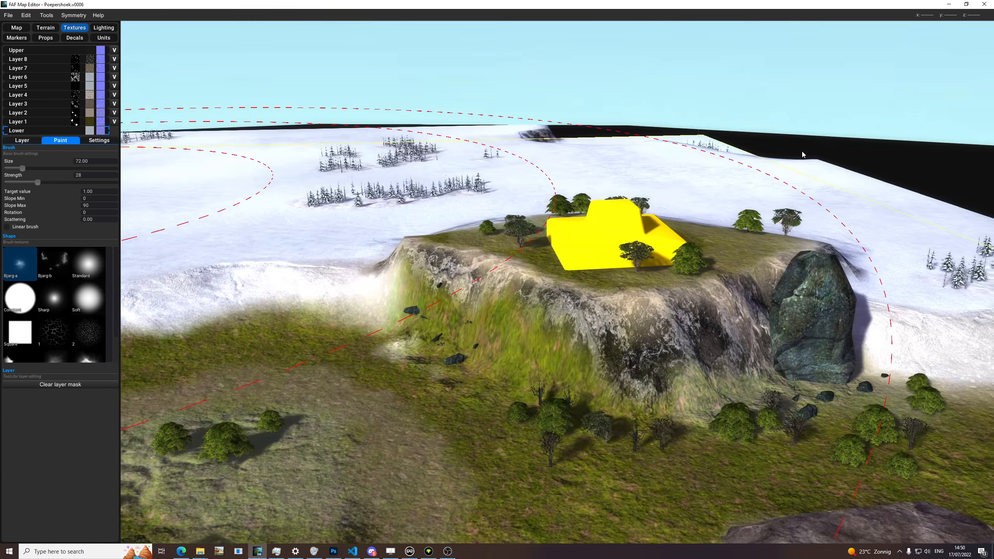
mouse_move(535, 297)
middle_mouse_down()
mouse_move(742, 265)
mouse_move(565, 296)
mouse_move(592, 311)
mouse_move(544, 246)
mouse_move(470, 240)
mouse_move(637, 260)
mouse_move(749, 258)
middle_mouse_up()
Step: Look over the whole map in terrain editing mode, and return to texture painting for another view from above
key("F2")
scroll(591, 305, "down", 4)
scroll(669, 284, "down", 6)
scroll(547, 371, "up", 3)
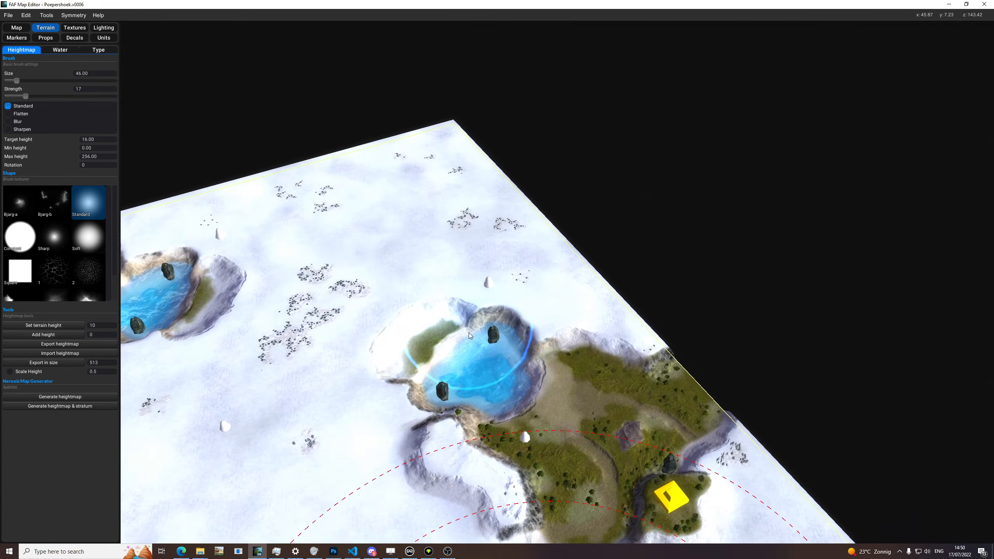
scroll(609, 398, "up", 4)
mouse_move(609, 404)
middle_mouse_down()
mouse_move(894, 374)
mouse_move(743, 378)
mouse_move(610, 411)
middle_mouse_up()
scroll(547, 306, "down", 5)
middle_click_drag(535, 283, 461, 219)
left_click(80, 29)
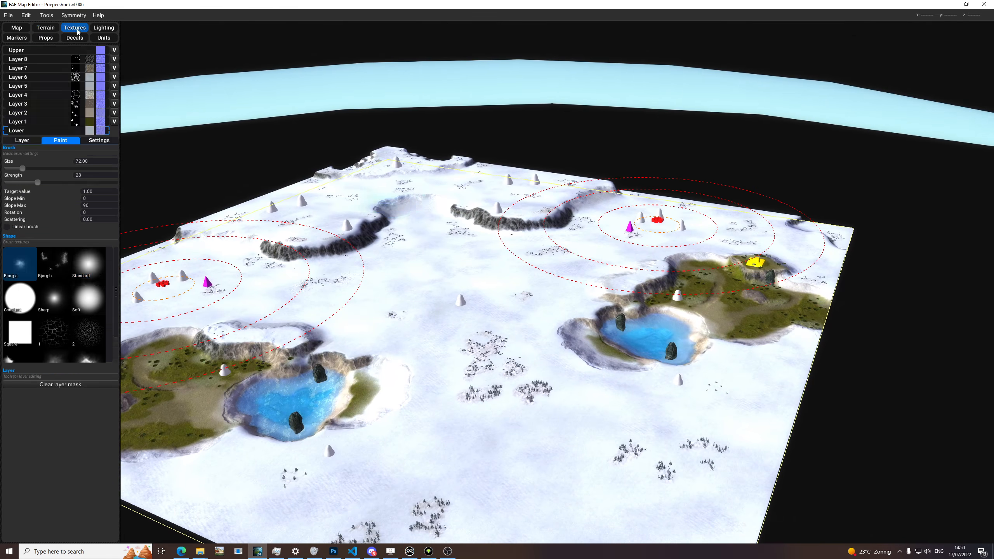
middle_click_drag(489, 292, 466, 352)
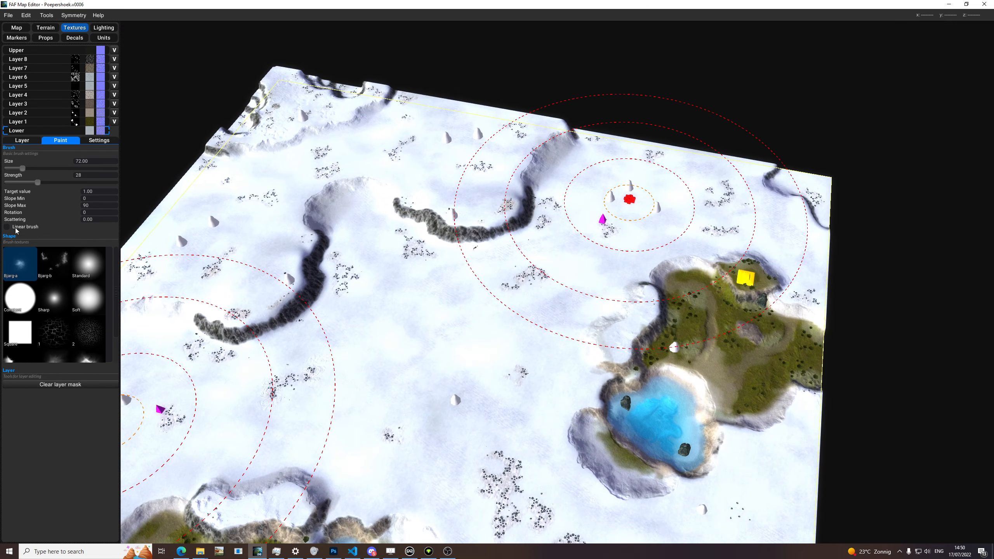
Step: Select the Standard brush shape and Layer 8 for painting, and set the brush size to 61
scroll(339, 339, "up", 5)
left_click(91, 258)
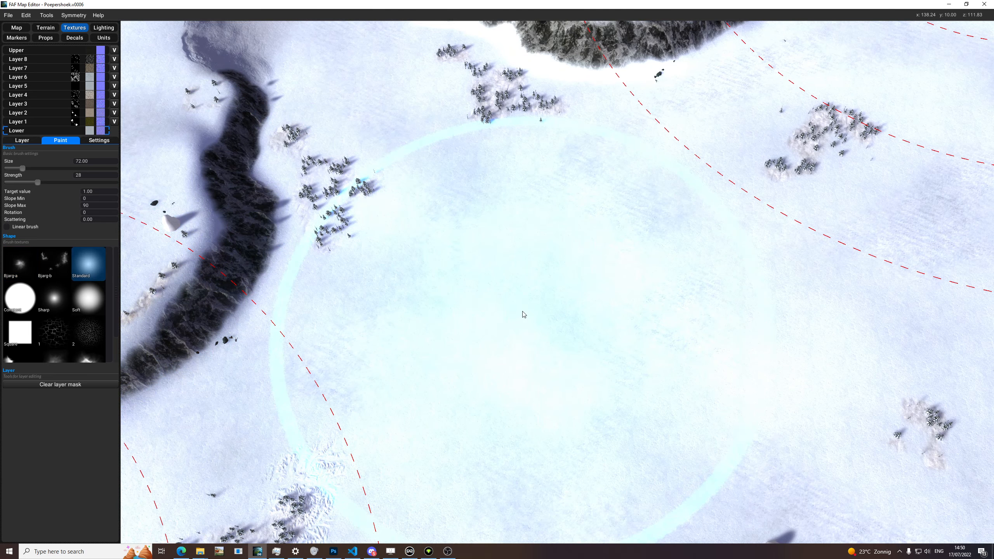
left_click(58, 60)
key("b")
mouse_move(551, 290)
left_mouse_down()
mouse_move(540, 290)
mouse_move(583, 305)
mouse_move(551, 303)
mouse_move(614, 320)
left_mouse_up()
Step: Undo the test strokes on Layer 8 and enable the linear brush
key("ctrl+z")
left_click(40, 227)
key("ctrl+z")
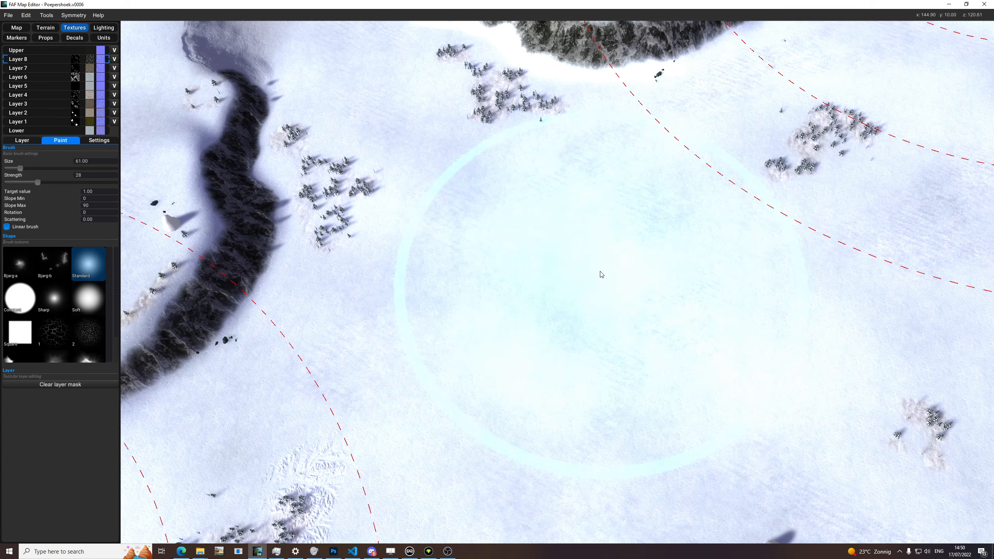
Step: Look over the snowfield from a lower angle and review the stratum tools for moving, exporting and importing layers
key("space")
scroll(593, 278, "up", 5)
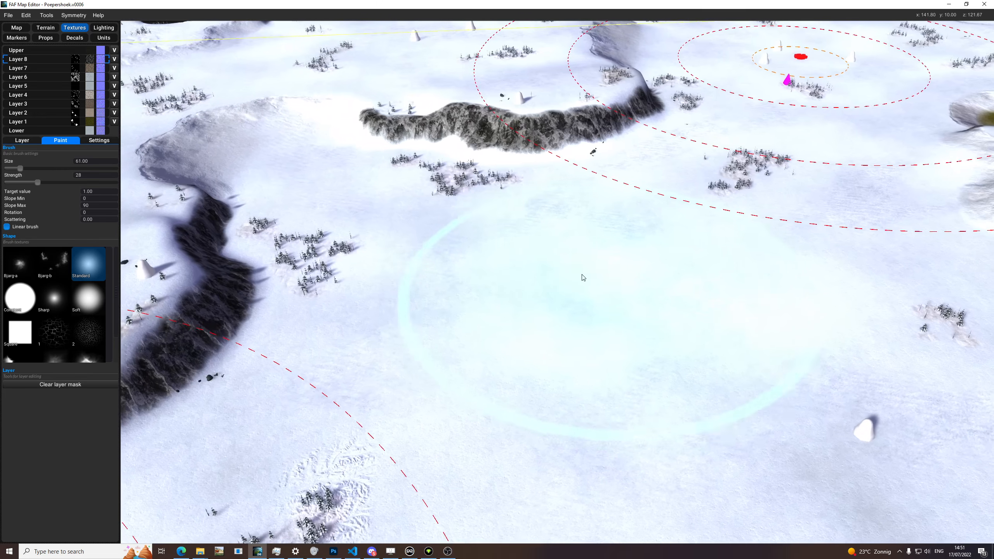
middle_click_drag(658, 313, 637, 307)
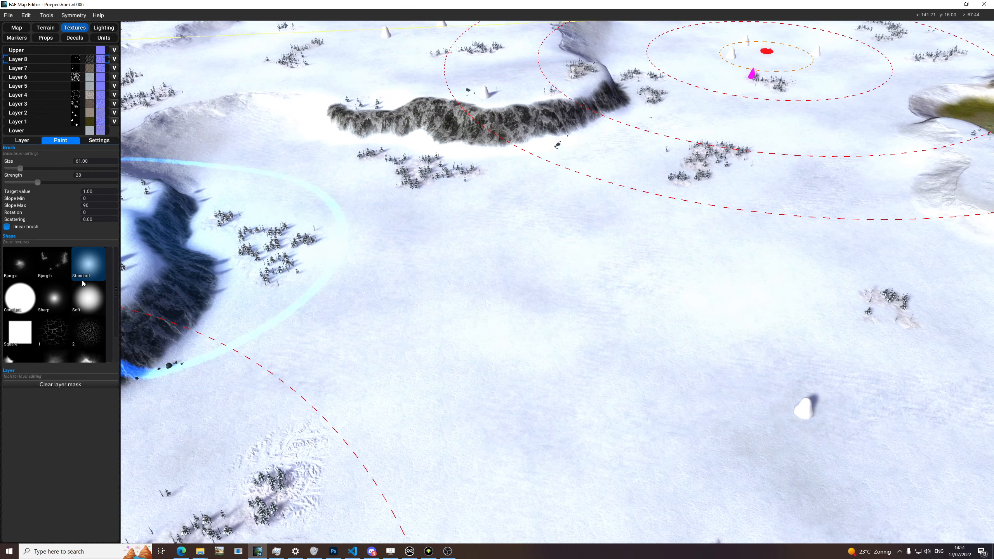
middle_click_drag(450, 246, 368, 233)
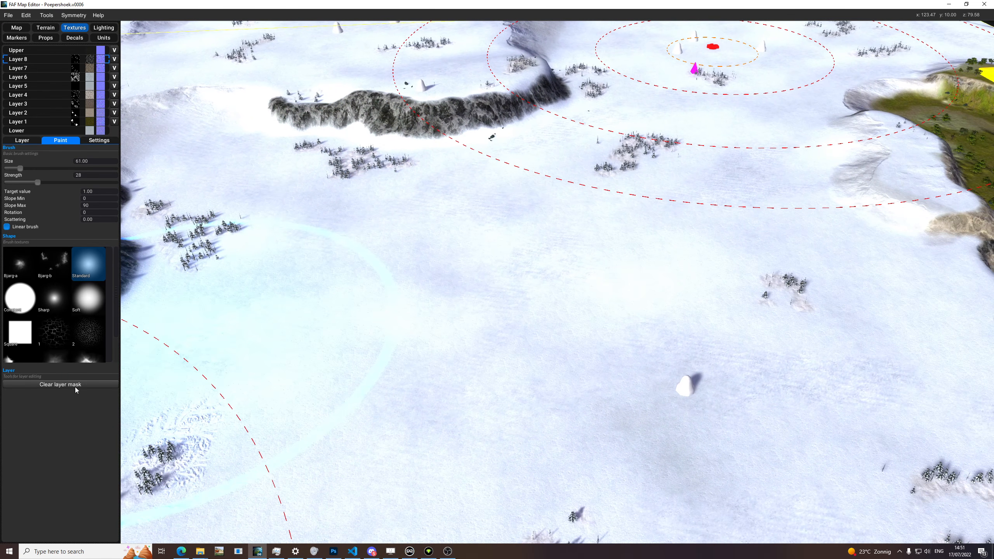
left_click(99, 140)
scroll(436, 273, "down", 3)
left_click(89, 190)
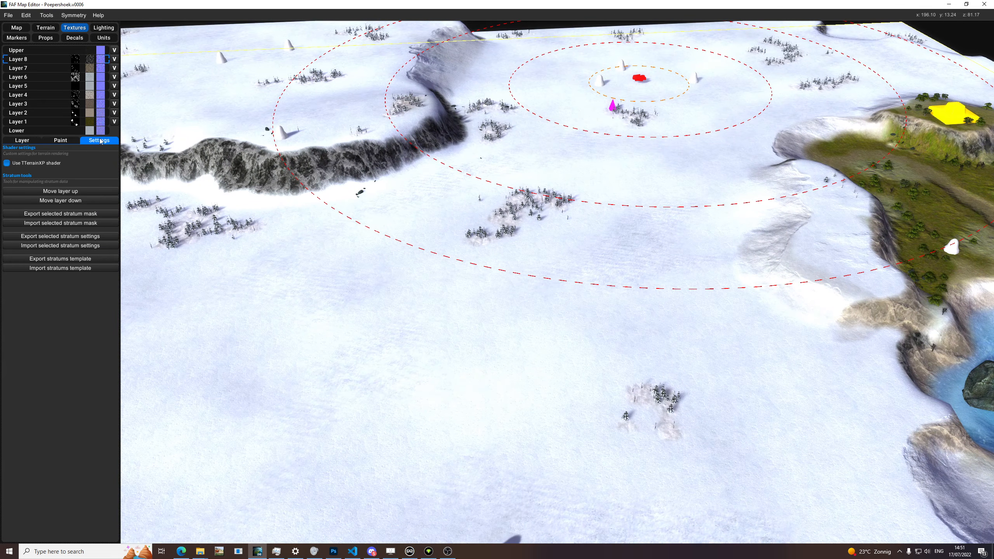
Step: Select Layer 6 and export its stratum mask as stratum_6.raw into the Poepershoek.v0001 folder
left_click(67, 67)
left_click(64, 77)
middle_click_drag(286, 240, 288, 273)
left_click(106, 214)
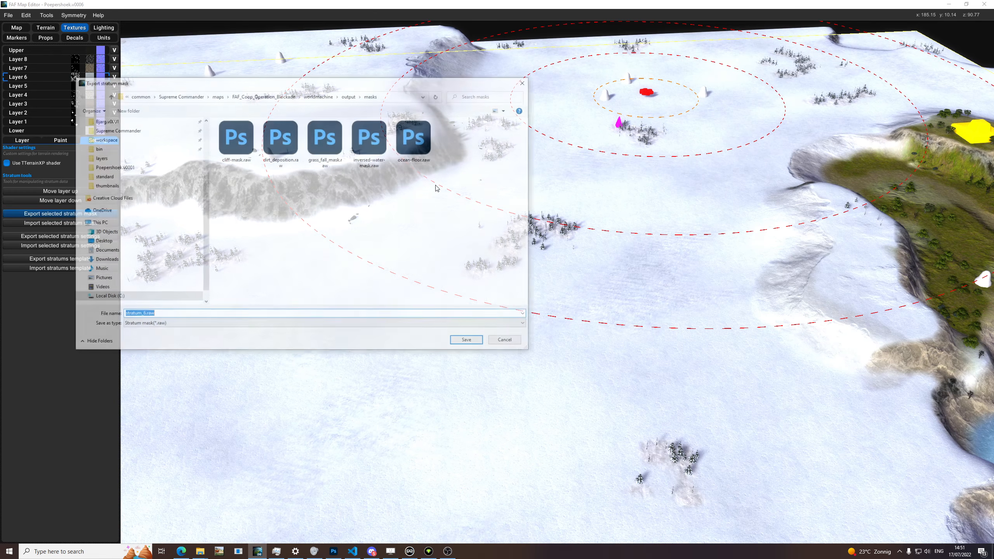
scroll(149, 168, "up", 3)
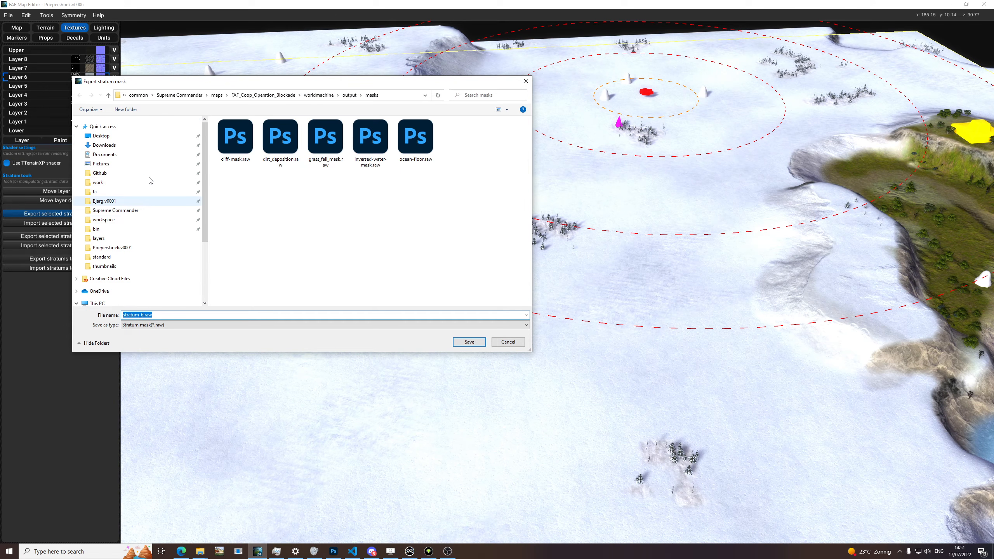
left_click(128, 248)
left_click(149, 318)
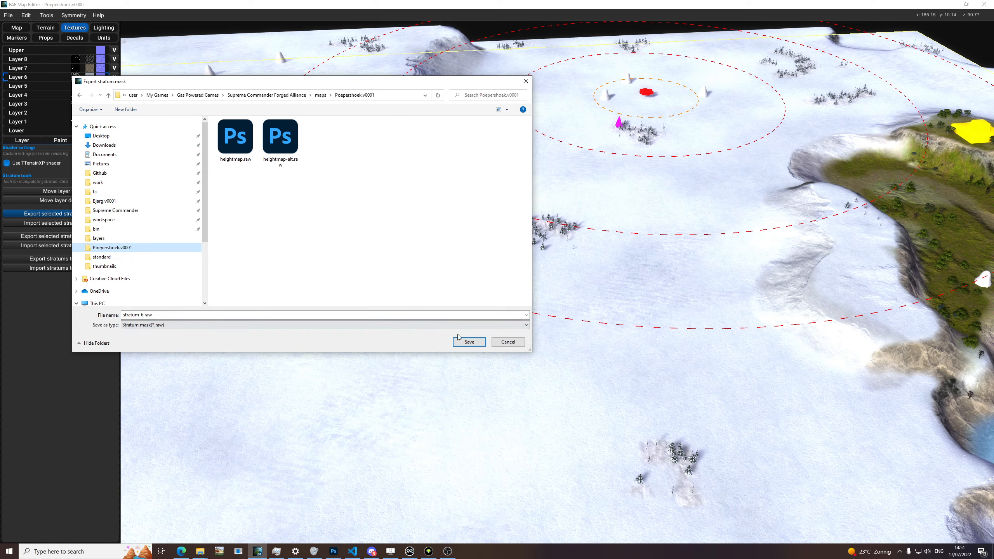
key("Return")
Step: Open stratum_6.raw from the Poepershoek.v0001 folder in Photoshop as a 256 by 256 pixel, one-channel, 8-bit raw image
key("alt+Tab")
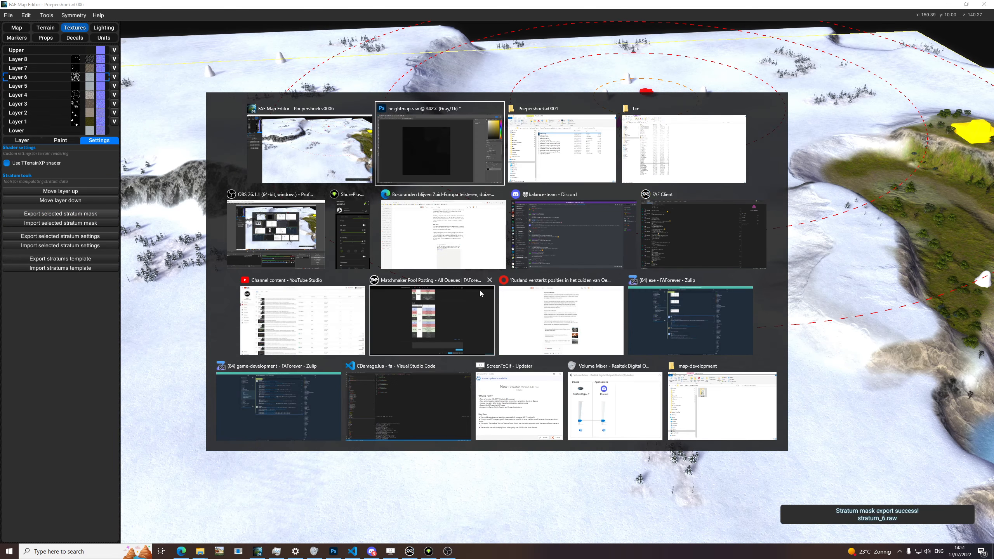
mouse_move(201, 552)
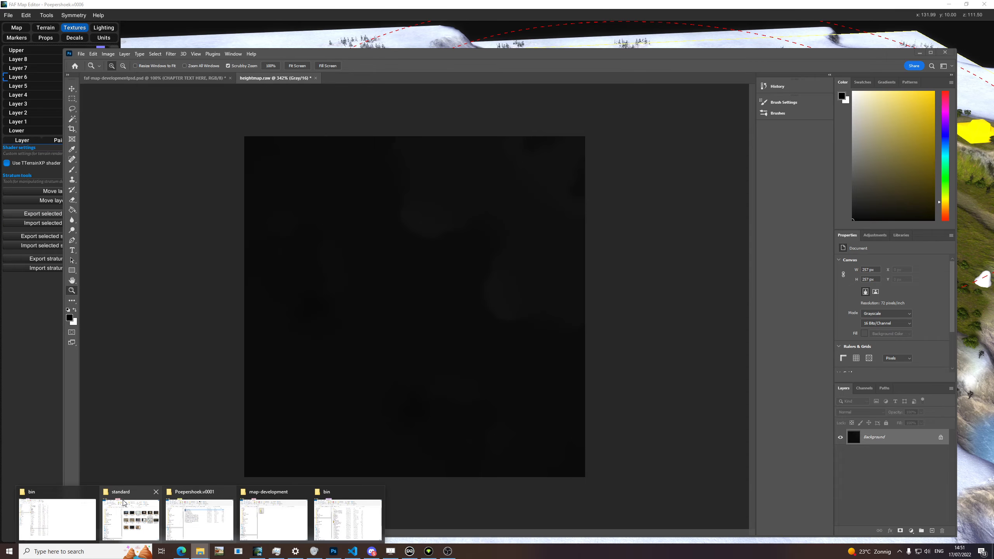
mouse_move(72, 509)
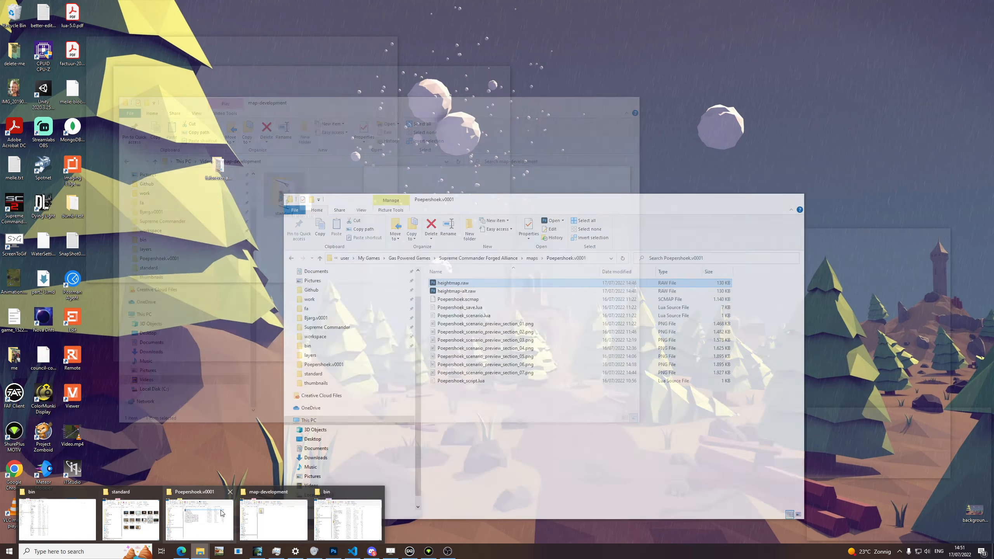
left_click(200, 518)
double_click(455, 390)
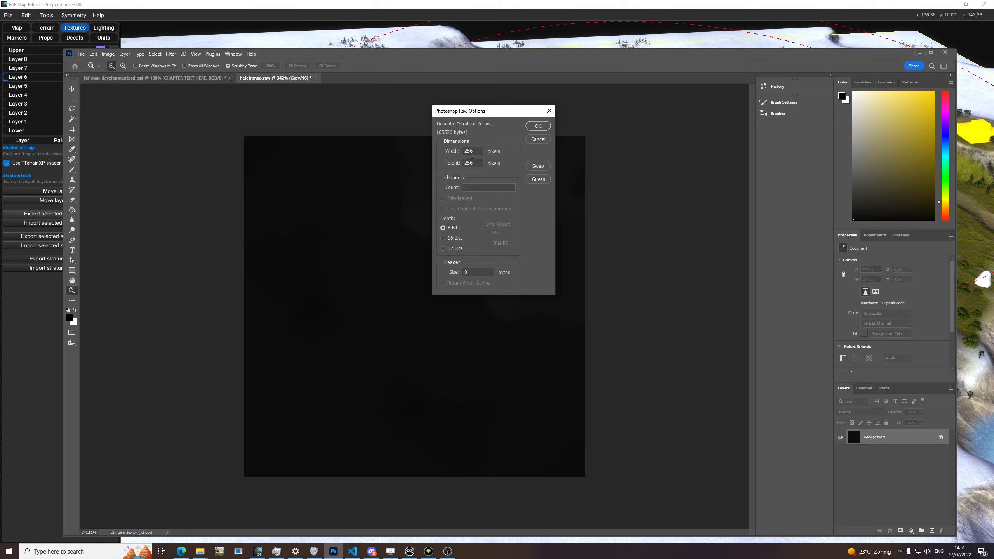
left_click(537, 127)
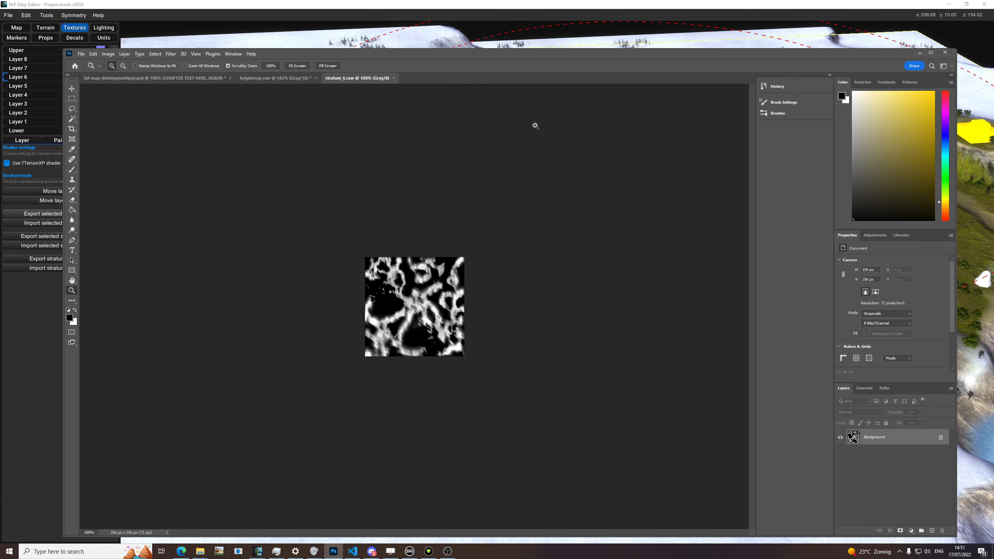
Step: Show heightmap.raw at 100% zoom and compare it with the stratum_6.raw mask
left_click(279, 78)
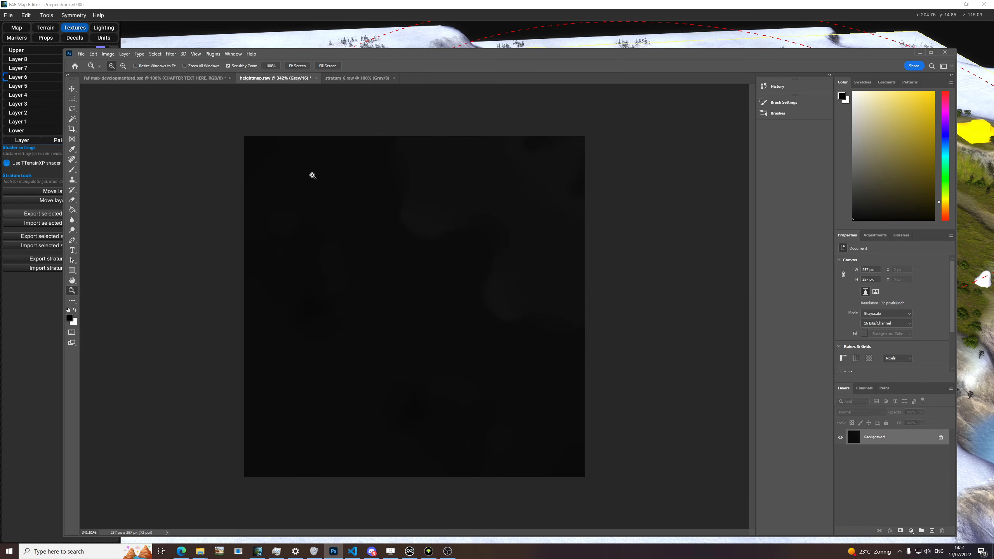
right_click(336, 261)
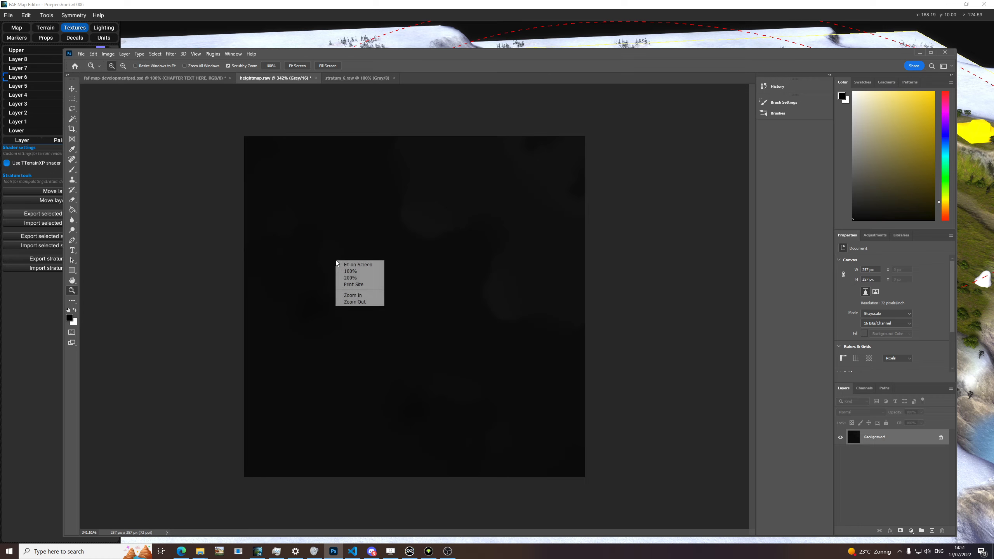
left_click(370, 265)
right_click(369, 267)
left_click(378, 278)
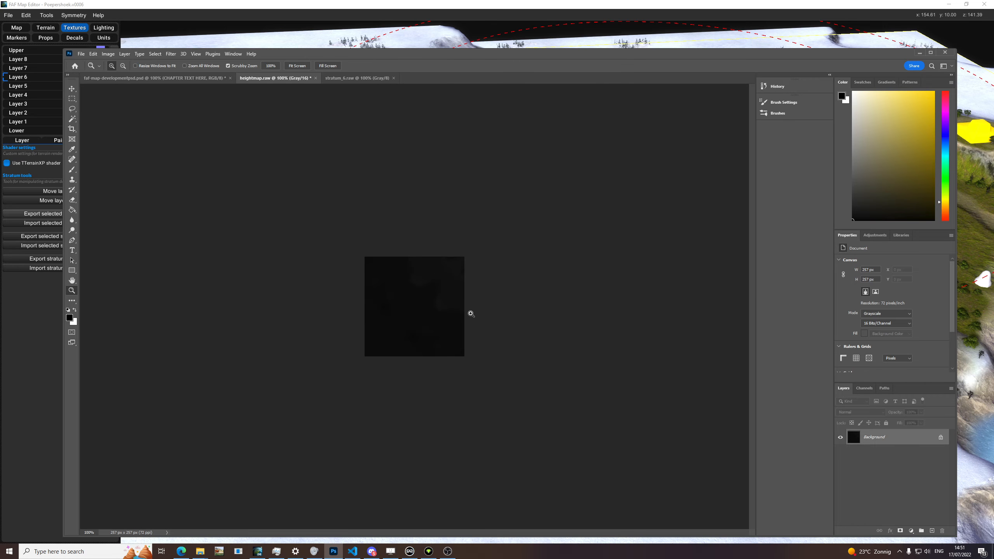
left_click(344, 79)
left_click(261, 80)
left_click(358, 78)
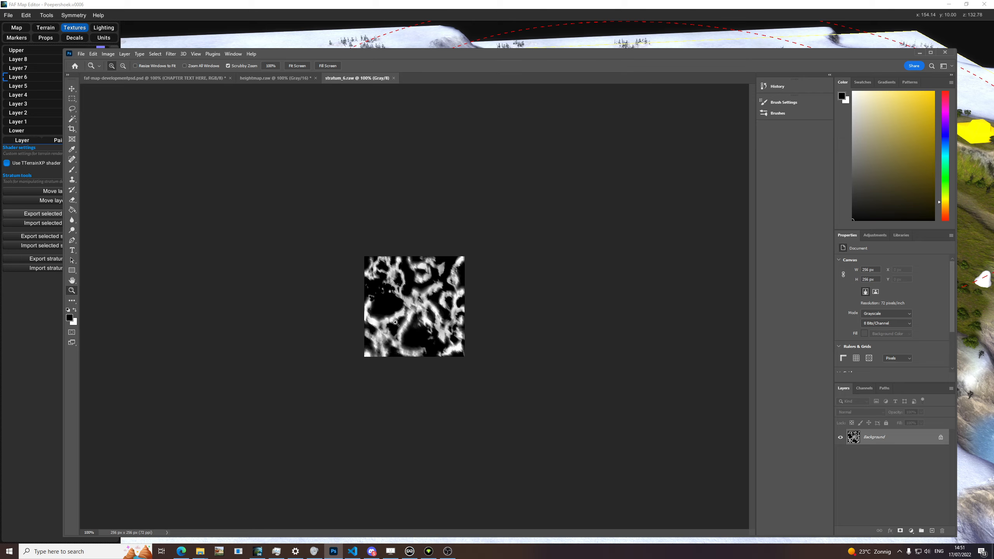
Step: Magnify the stratum_6.raw mask to about 448% to examine its painted areas, and return to FAF Map Editor
left_click(429, 312)
left_click(430, 312)
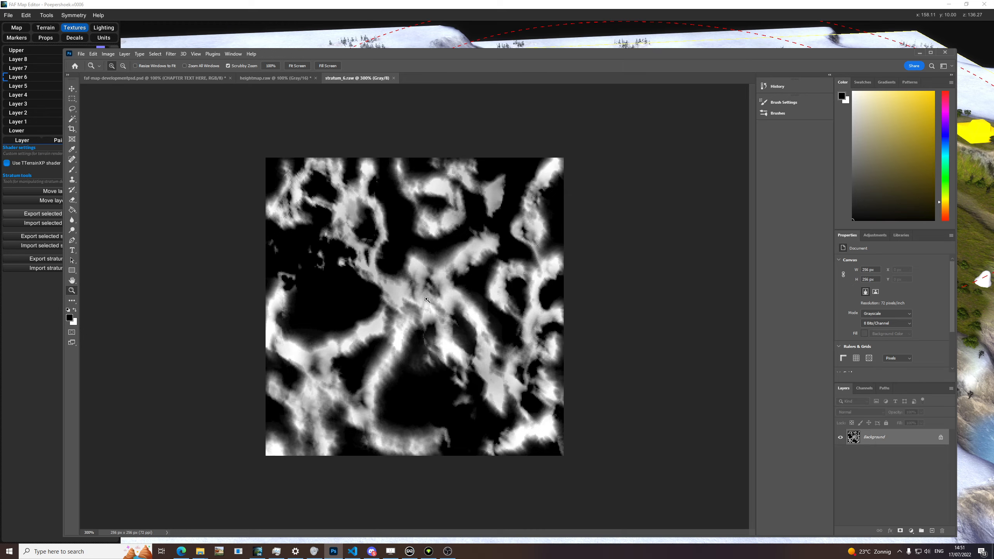
right_click(427, 299)
left_click(440, 304)
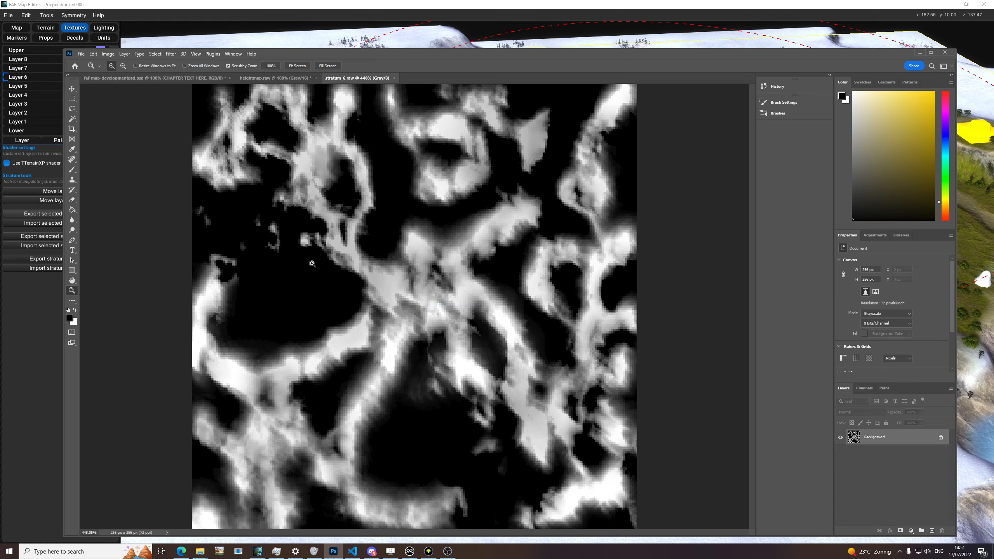
left_click(50, 325)
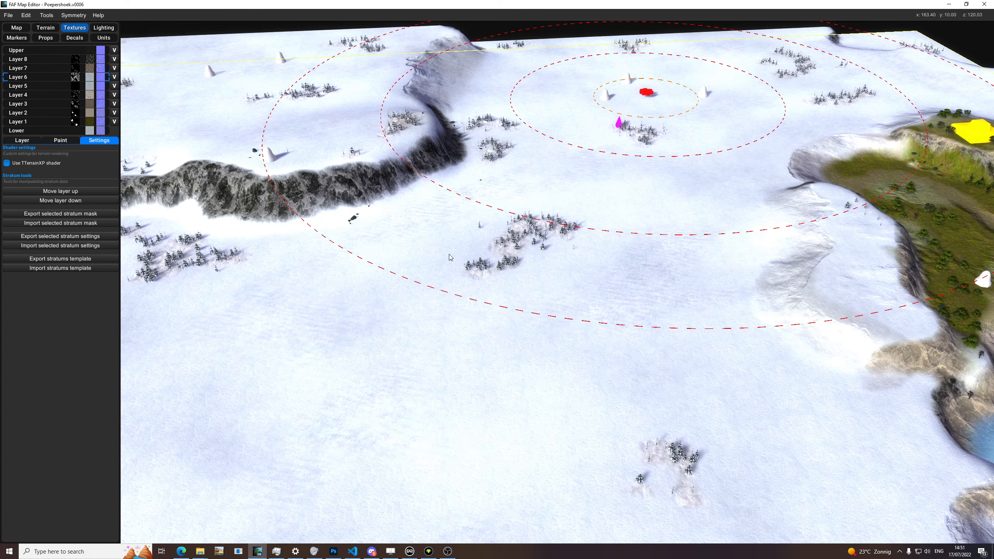
Step: Examine the snowfield and rocky cliff around the start position in the terrain view with the texture layers listed
middle_click_drag(489, 192, 439, 235)
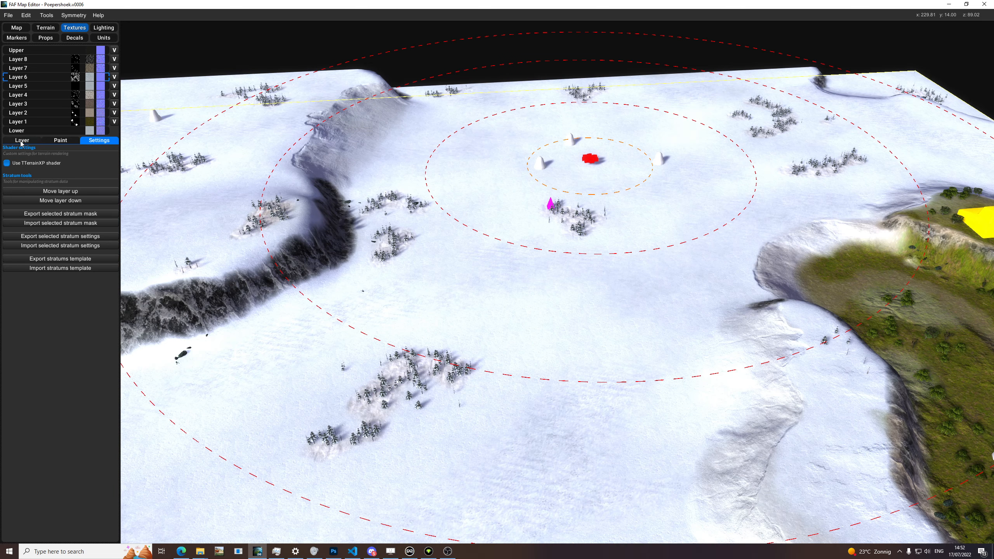
scroll(196, 199, "up", 2)
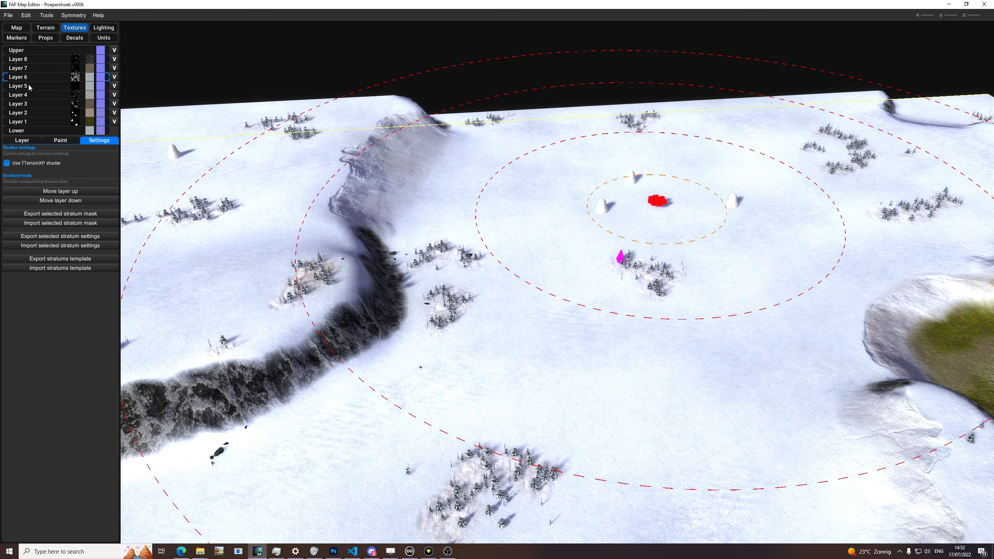
middle_click_drag(431, 202, 570, 143)
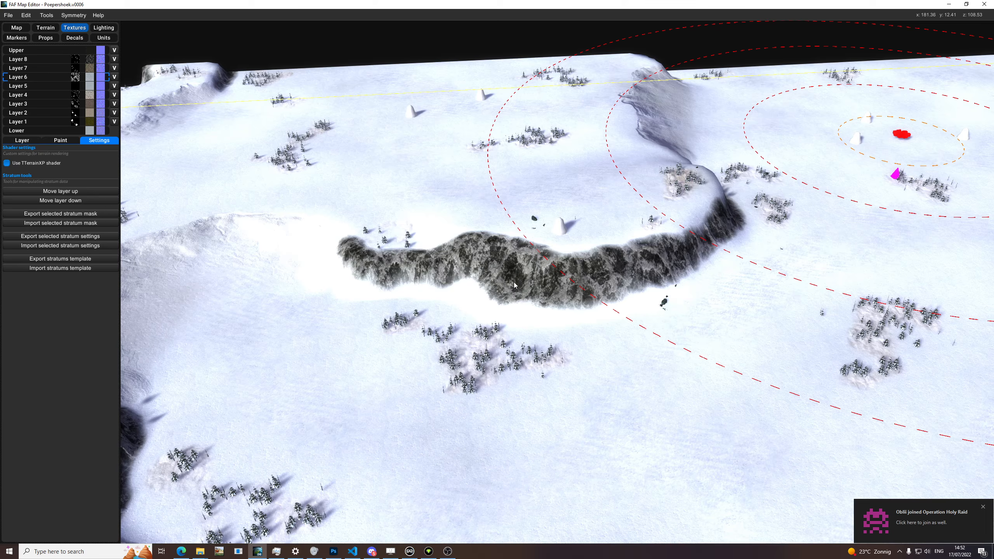
middle_click_drag(516, 286, 49, 179)
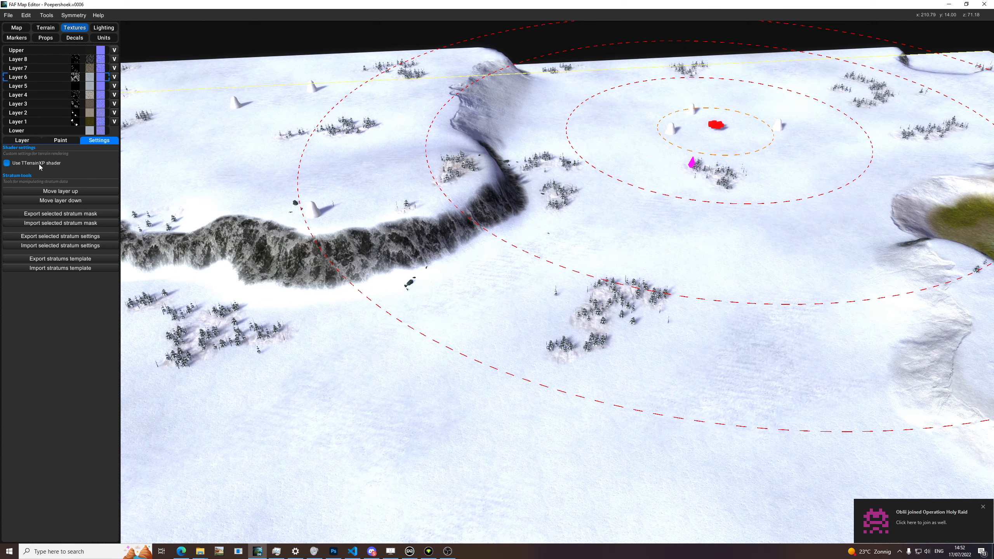
middle_click_drag(504, 251, 380, 164)
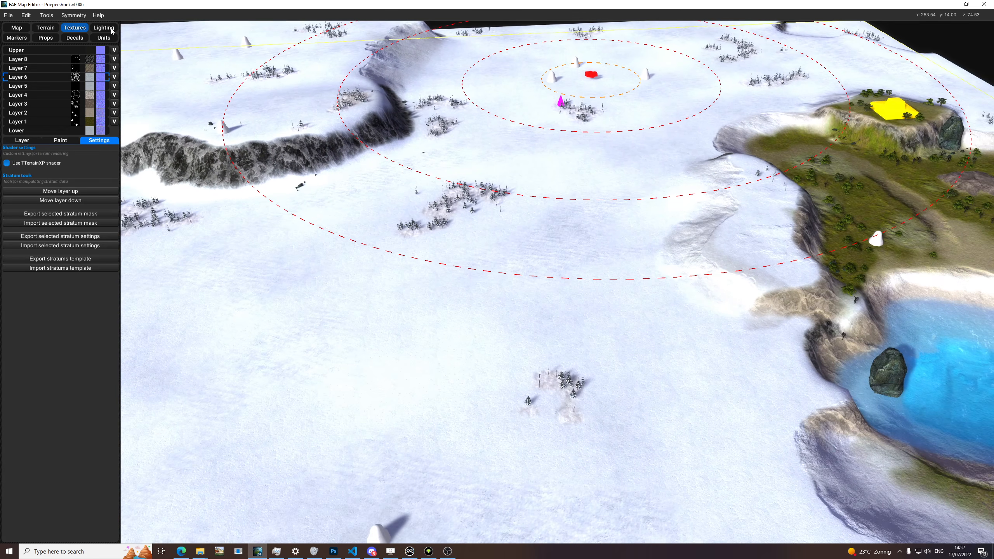
Step: Open the map's markers and select the start marker together with its three surrounding mass markers from overhead
left_click(103, 28)
middle_click_drag(514, 128, 352, 242)
left_click(17, 38)
mouse_move(293, 104)
middle_mouse_down()
mouse_move(630, 215)
mouse_move(553, 246)
mouse_move(441, 208)
mouse_move(450, 242)
mouse_move(481, 208)
middle_mouse_up()
scroll(630, 215, "down", 5)
left_click(519, 171)
scroll(520, 171, "down", 10)
left_click_drag(756, 101, 442, 391)
left_click(586, 380)
scroll(479, 368, "up", 10)
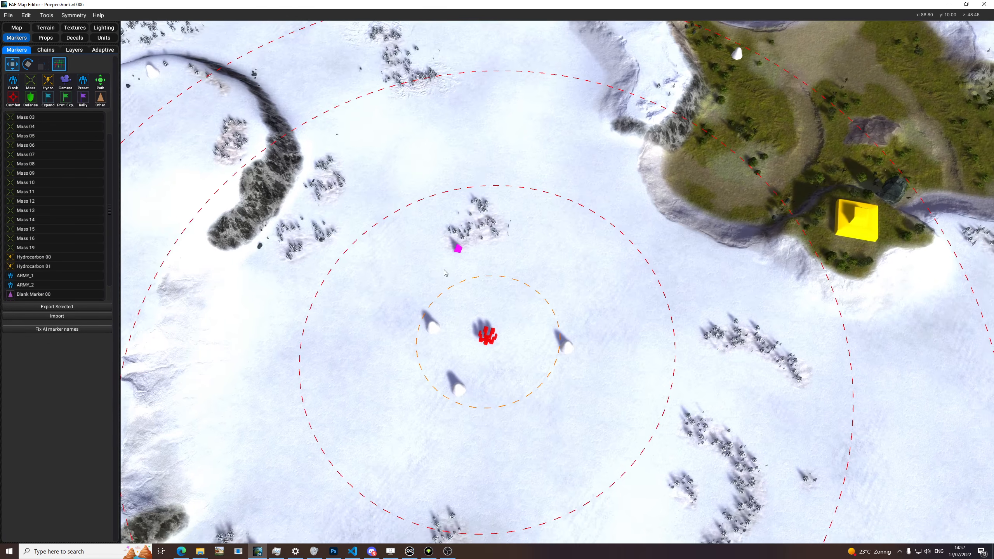
left_click_drag(627, 424, 383, 288)
middle_click_drag(474, 286, 558, 308)
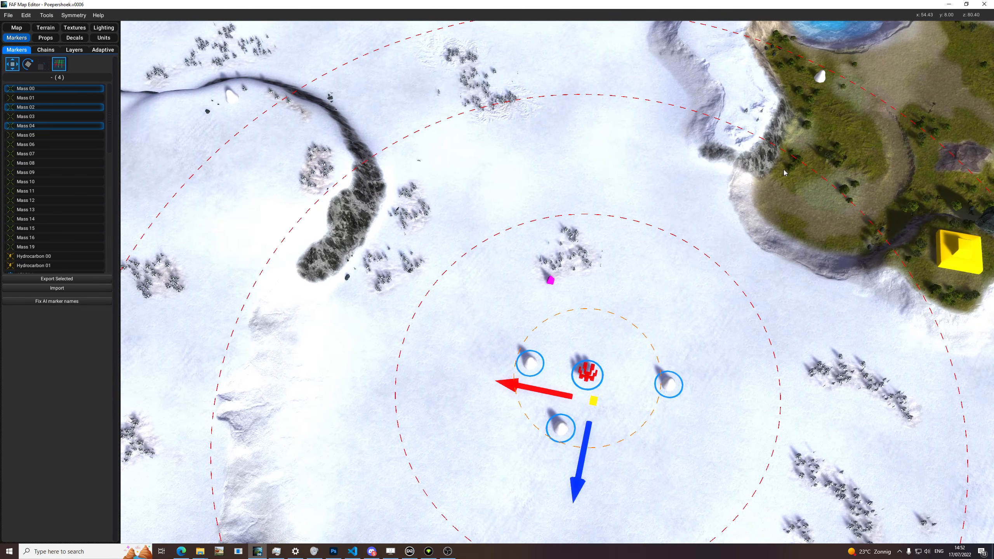
Step: Select the start position and its three mass markers again from a wider view that includes the neighbouring plateau
middle_click_drag(877, 93, 749, 212)
scroll(748, 212, "down", 5)
left_click_drag(717, 230, 664, 269)
left_click(526, 438)
left_click(441, 411)
middle_click_drag(363, 294, 435, 240)
left_click_drag(632, 322, 507, 414)
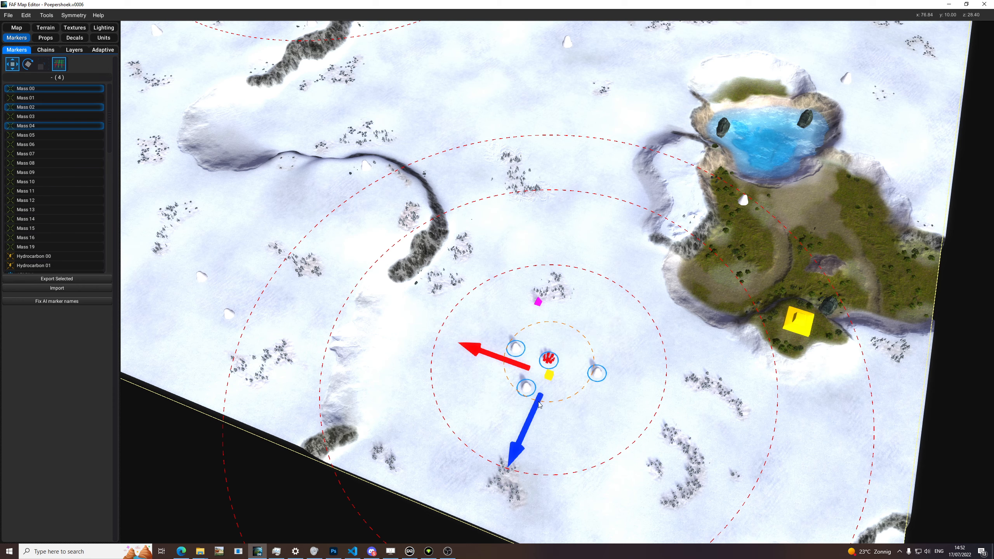
Step: Select the ARMY_2 start marker on its own and group-select the markers inside its inner range circle
left_click(580, 352)
left_click(549, 359)
left_click(568, 352)
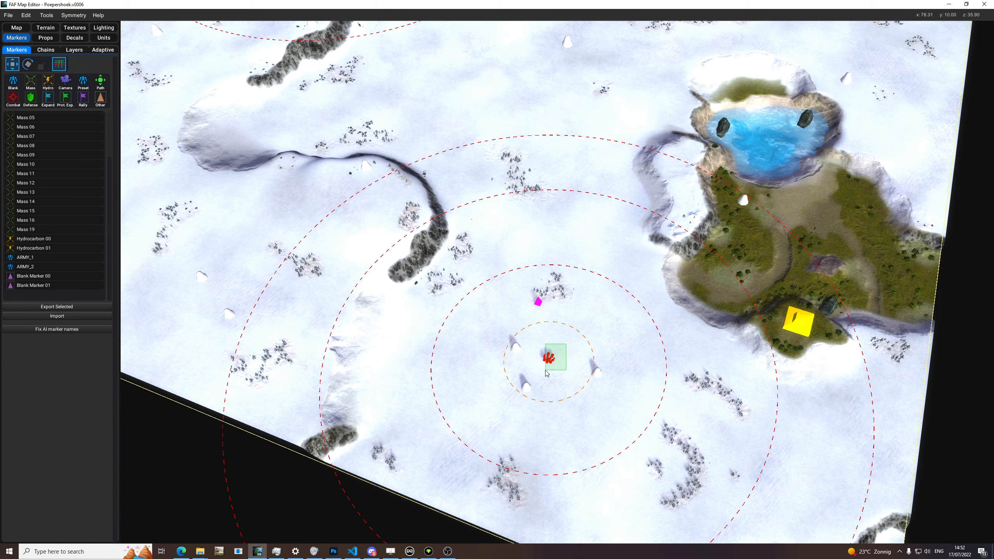
left_click(549, 358)
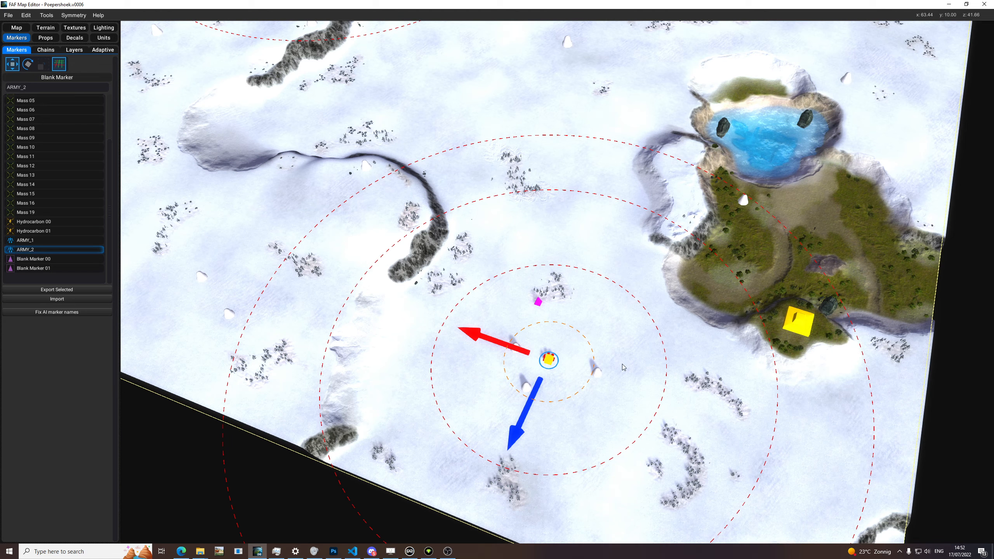
left_click_drag(617, 340, 491, 420)
left_click(653, 299)
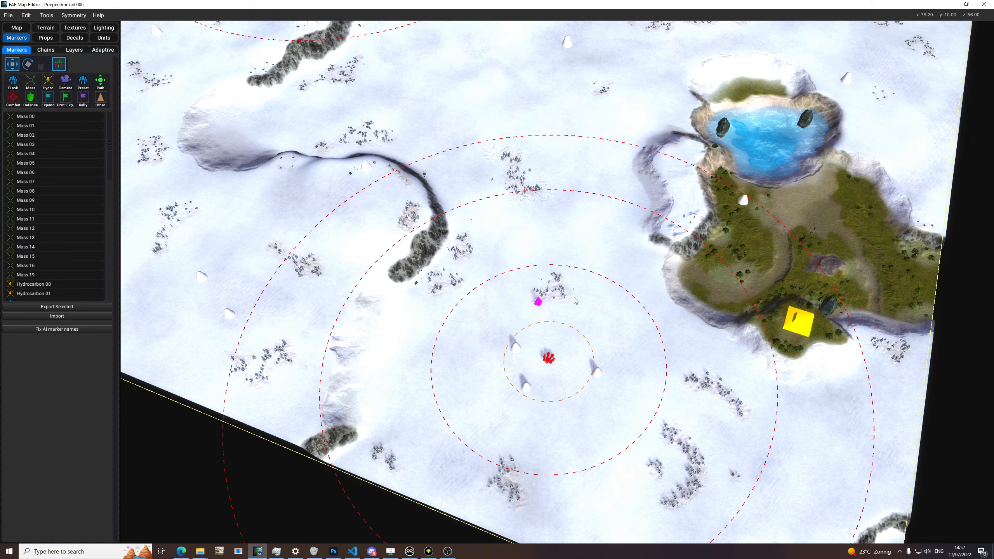
middle_click_drag(573, 324, 579, 305)
left_click_drag(650, 308, 501, 385)
Step: Select the Mass 12 marker on the grassy plateau and inspect its position relative to the start and the pond
left_click(741, 191)
left_click(743, 188)
middle_click_drag(743, 188, 696, 260)
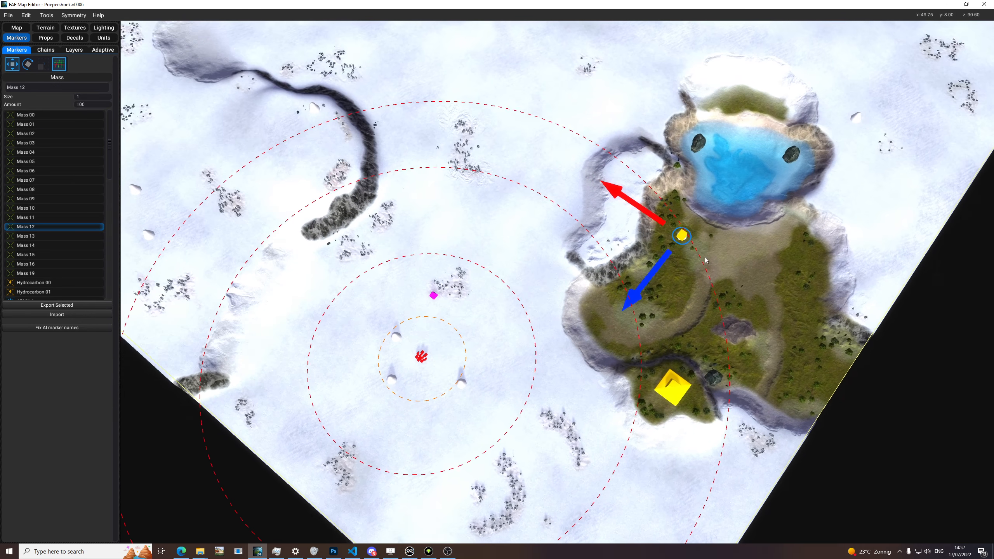
scroll(696, 263, "up", 5)
scroll(548, 274, "up", 3)
mouse_move(536, 273)
middle_mouse_down()
mouse_move(563, 222)
mouse_move(521, 204)
mouse_move(531, 199)
middle_mouse_up()
scroll(563, 222, "down", 5)
scroll(563, 225, "up", 5)
left_click_drag(546, 171, 530, 196)
left_click_drag(606, 383, 535, 442)
scroll(524, 285, "down", 5)
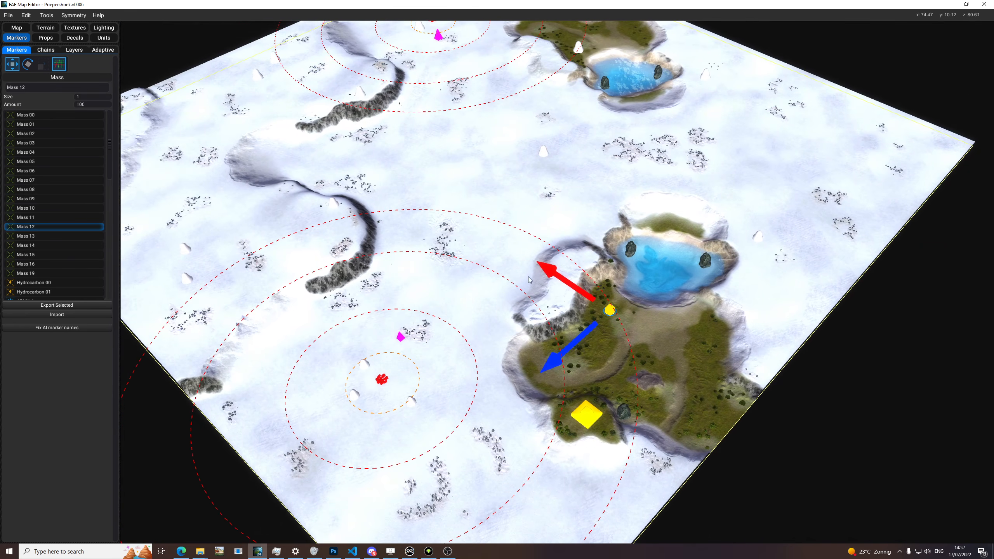
Step: Select the Mass 14 marker on the snow beside the pond and inspect its surroundings up close and from afar
left_click_drag(638, 284, 575, 357)
left_click(684, 320)
scroll(726, 273, "up", 3)
left_click_drag(786, 206, 770, 227)
middle_click_drag(782, 216, 705, 239)
scroll(704, 244, "down", 2)
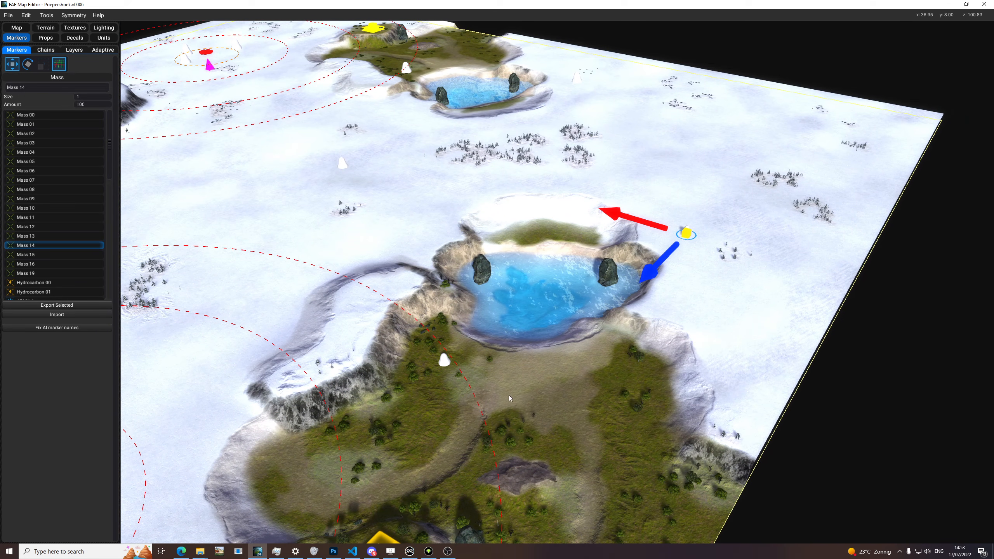
scroll(706, 263, "up", 3)
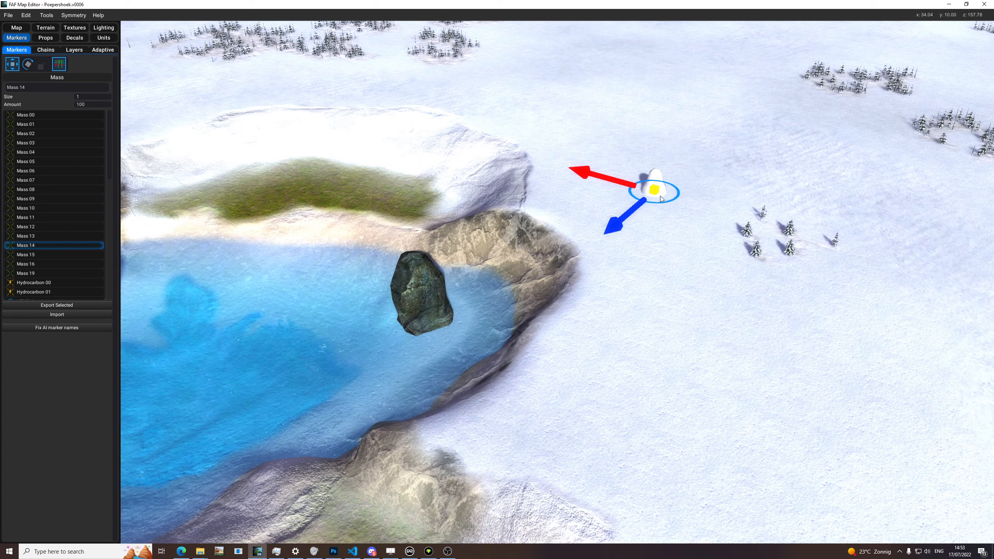
scroll(645, 204, "down", 3)
scroll(586, 251, "up", 3)
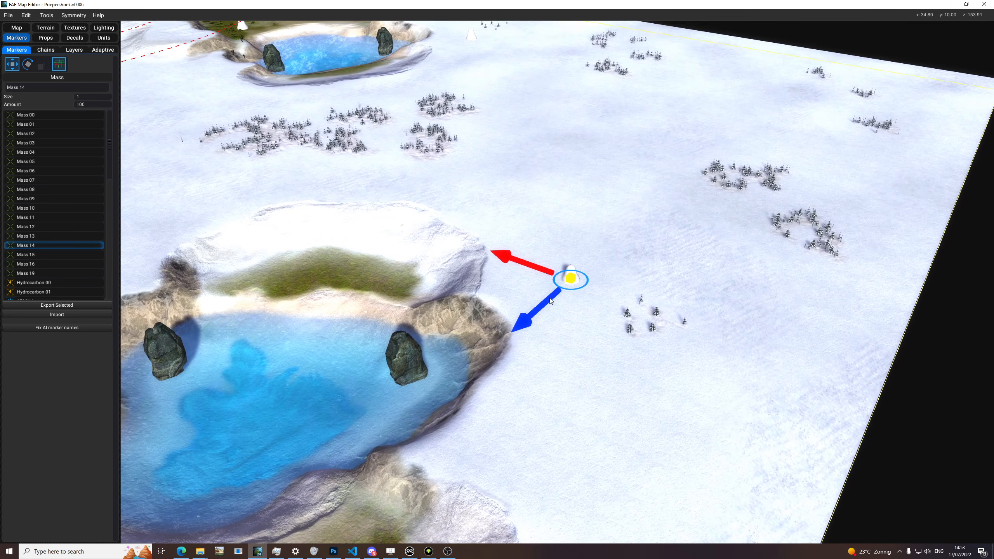
scroll(544, 318, "down", 5)
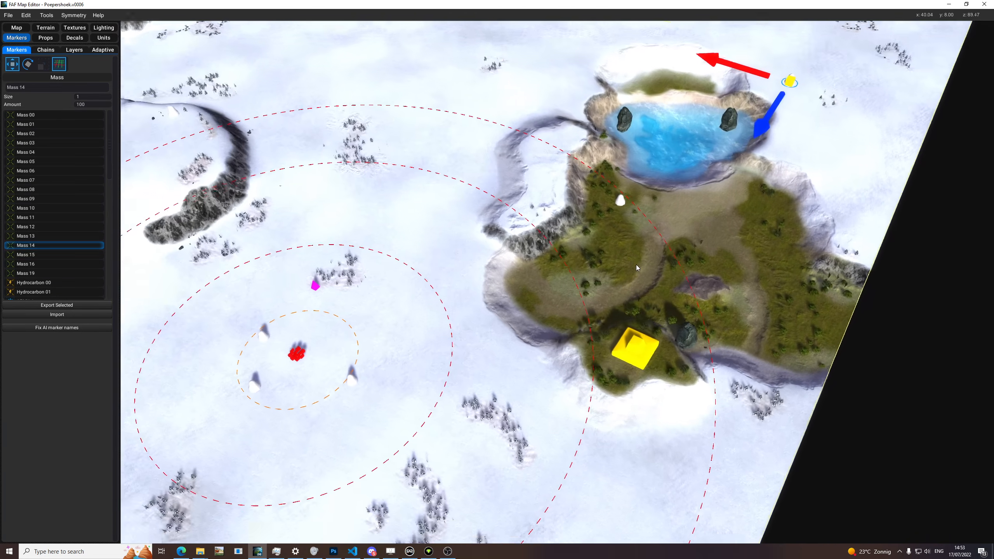
Step: Select Mass 12, Mass 14 and Mass 10 together to compare the expansions around the ARMY_2 start
scroll(636, 264, "down", 5)
left_click(583, 228)
left_click(672, 130, "shift")
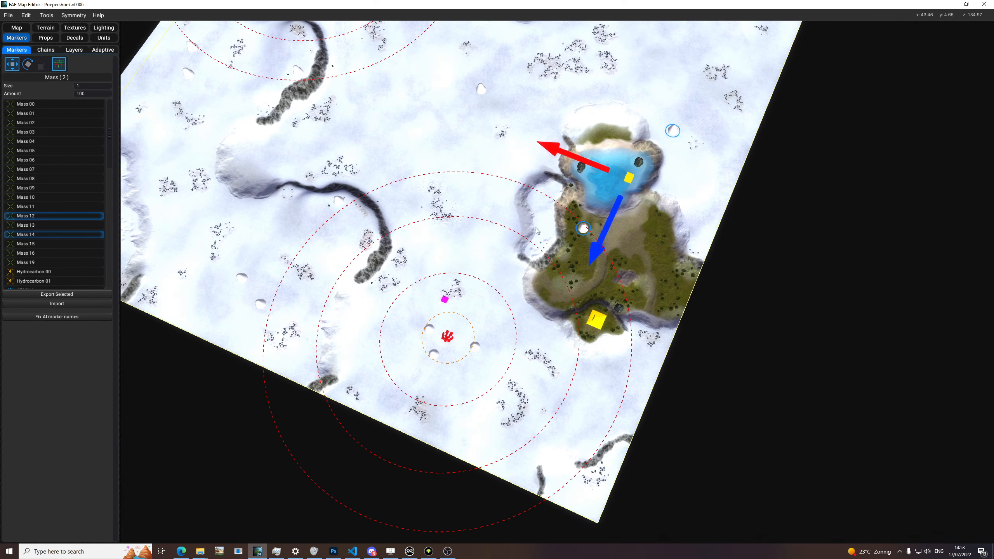
left_click(338, 201, "shift")
scroll(496, 264, "up", 1)
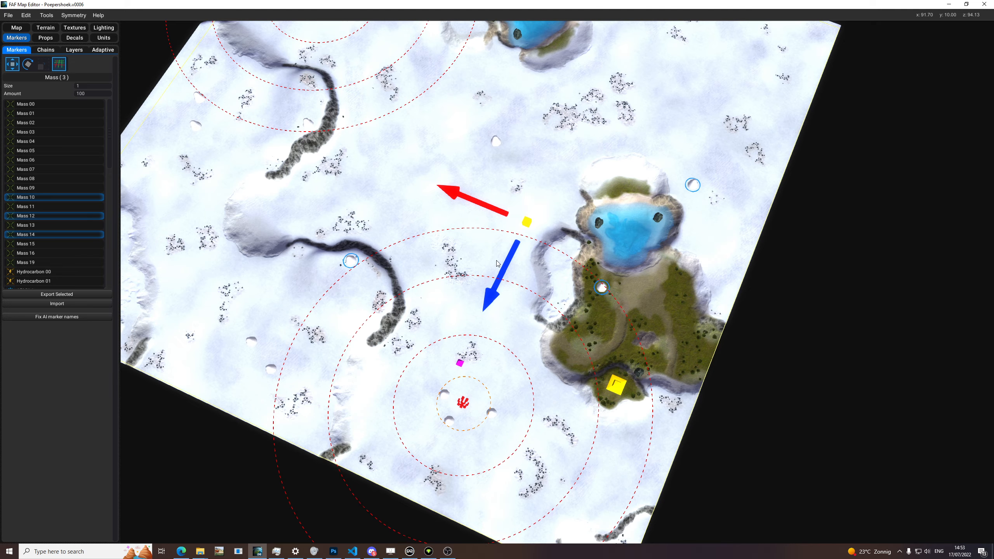
Step: Select only the Mass 10 marker beside the curved cliff, inspect its position, and clear the selection
left_click(448, 252)
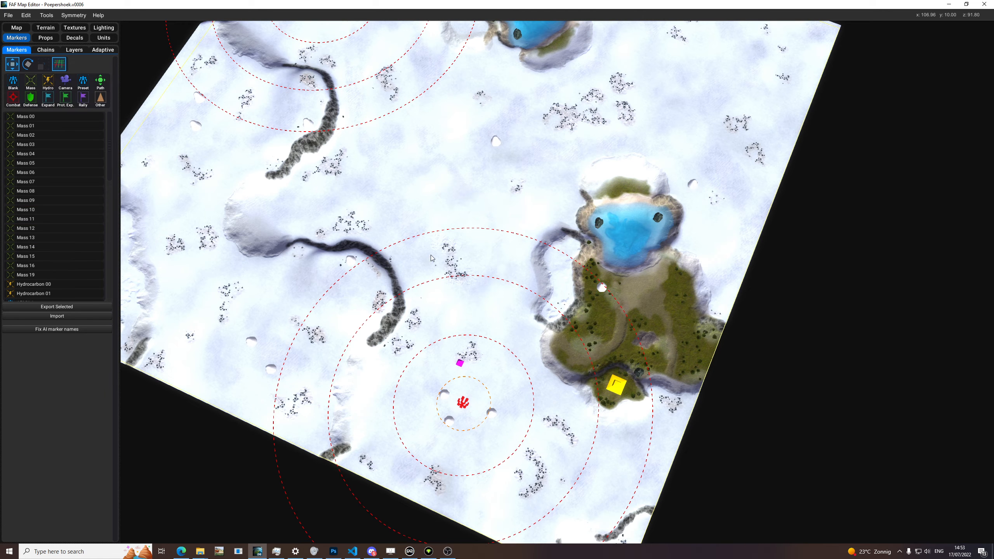
left_click_drag(361, 228, 309, 284)
mouse_move(499, 303)
middle_mouse_down()
mouse_move(523, 290)
mouse_move(564, 354)
mouse_move(588, 464)
middle_mouse_up()
key("space")
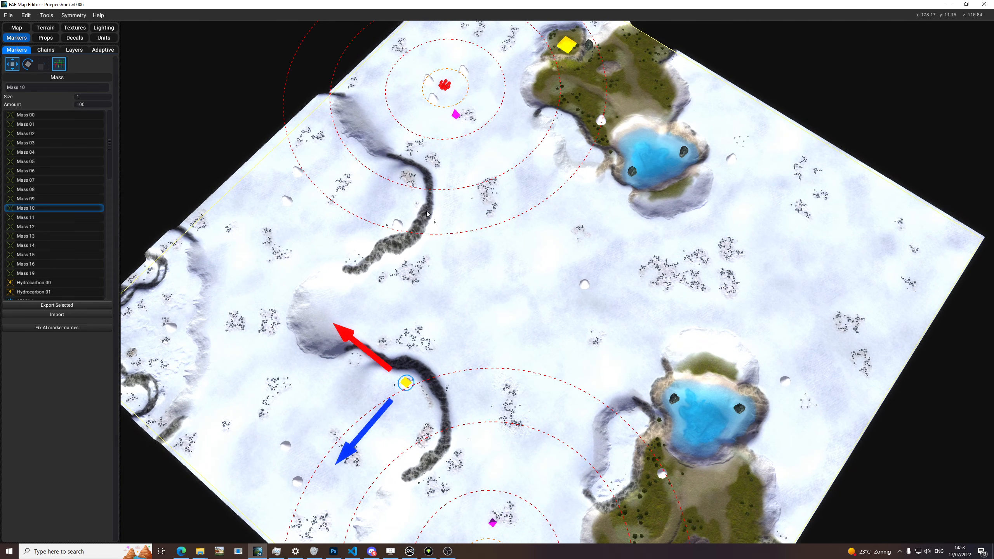
middle_click_drag(462, 411, 485, 292)
left_click_drag(528, 417, 491, 452)
left_click(555, 416)
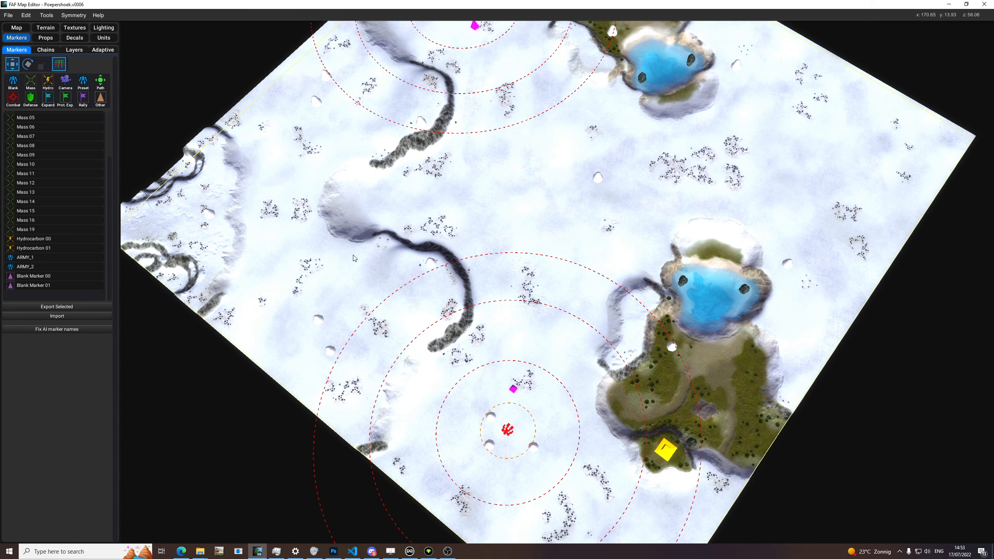
Step: Select Mass 06 and Mass 08 together on the snowfield near the map's edge
left_click_drag(364, 286, 304, 370)
middle_click_drag(377, 379, 402, 381)
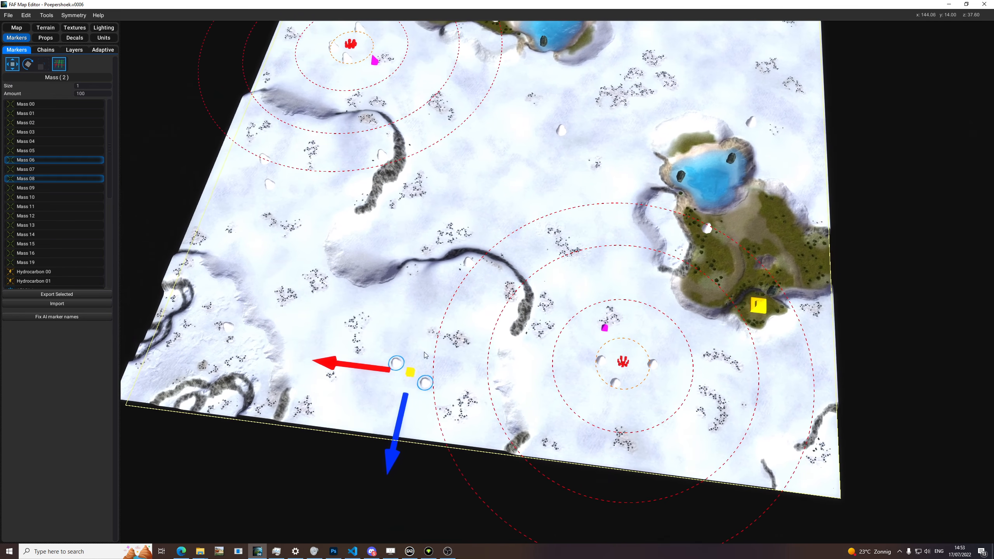
middle_click_drag(467, 391, 460, 421)
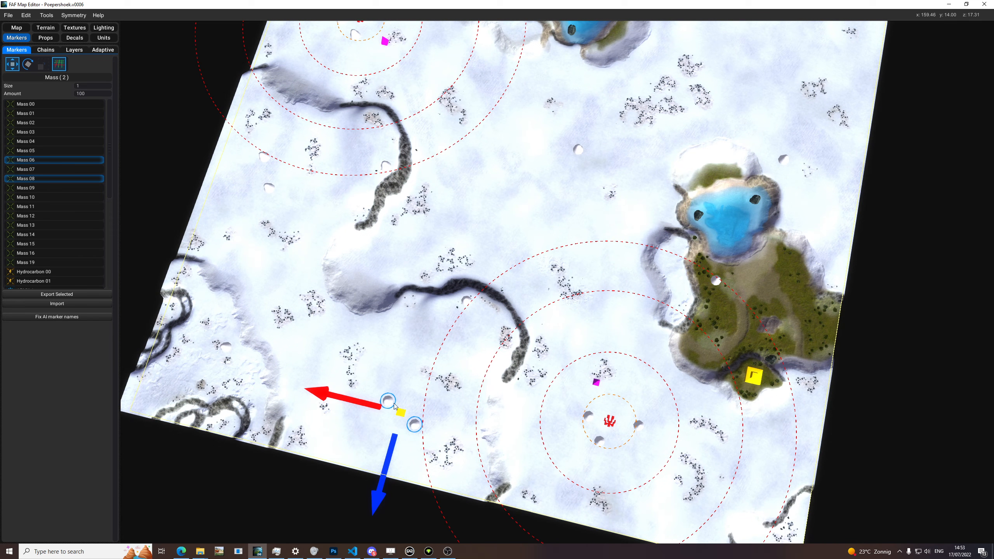
Step: Check the Hydrocarbon 00 and ARMY_2 markers one after the other, and group-select Mass 06, Mass 08 and Mass 10
left_click(753, 376)
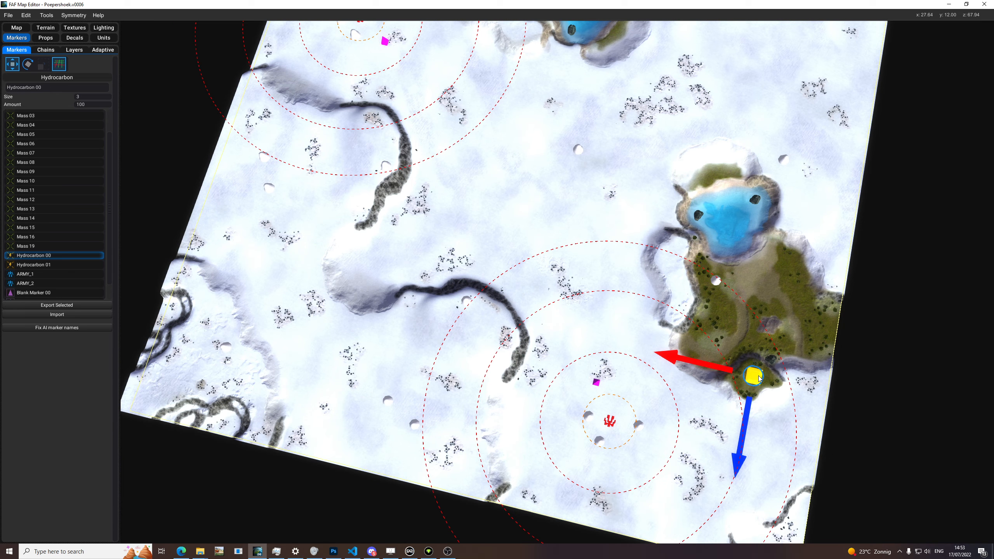
left_click(609, 421)
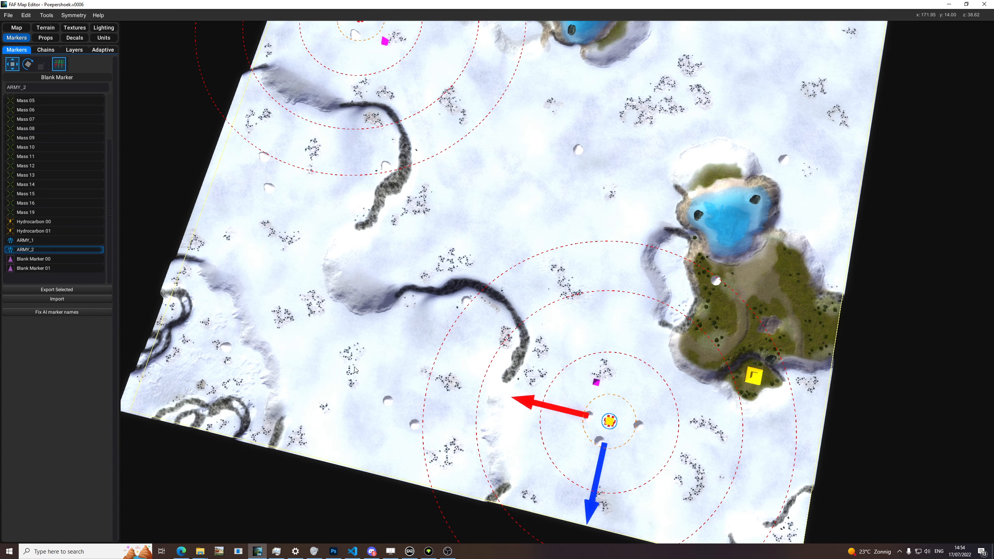
left_click_drag(486, 294, 366, 447)
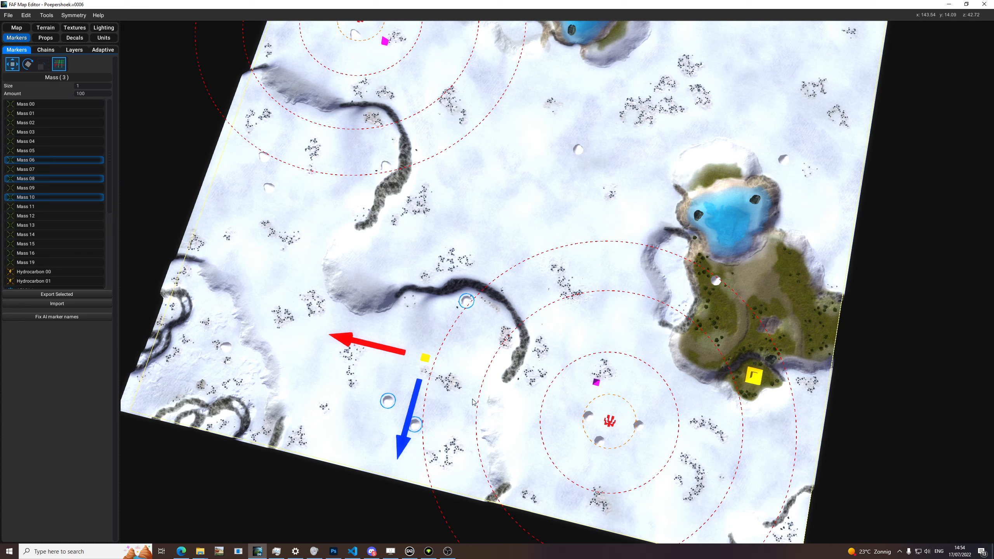
Step: Select the central Mass 16 and Mass 19 markers together and examine the whole symmetrical map
left_click(551, 327)
middle_click_drag(552, 327, 561, 385)
left_click_drag(597, 191, 573, 215)
middle_click_drag(573, 215, 657, 186)
left_click_drag(332, 365, 307, 391, "shift")
mouse_move(508, 251)
middle_mouse_down()
mouse_move(531, 335)
mouse_move(547, 274)
mouse_move(546, 283)
middle_mouse_up()
scroll(551, 270, "down", 3)
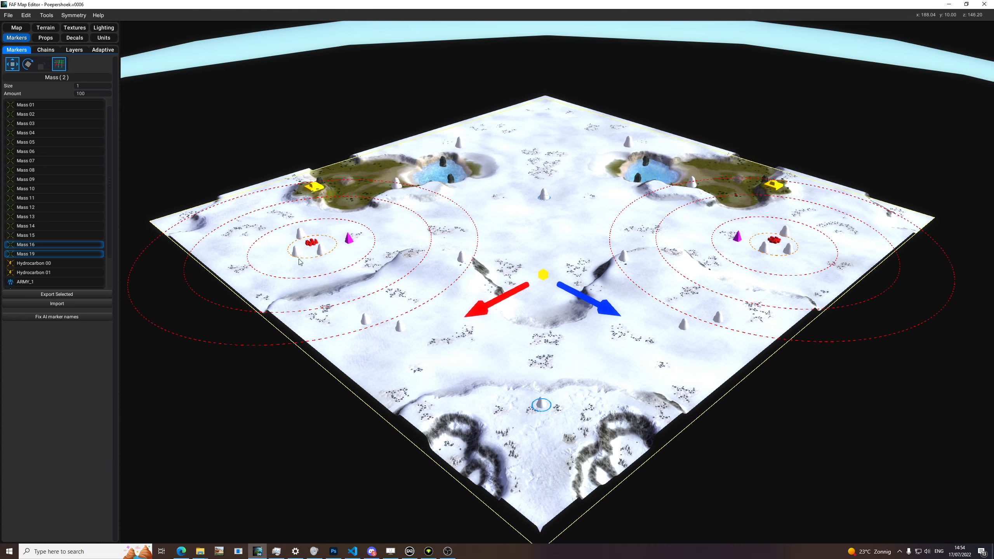
Step: Select the ARMY_1 start marker, and reselect Mass 19 and Mass 16 on the map's symmetry line
left_click(317, 243)
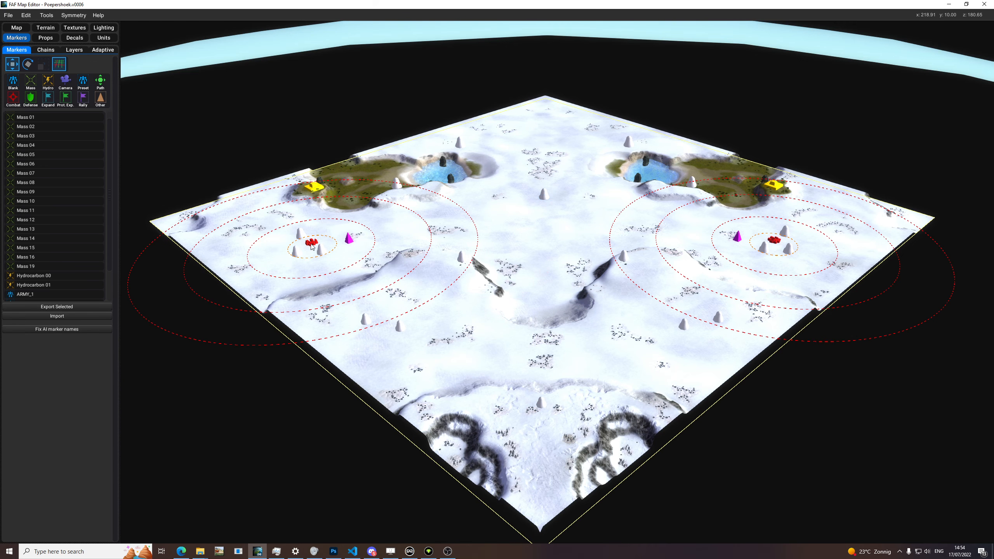
left_click(312, 246)
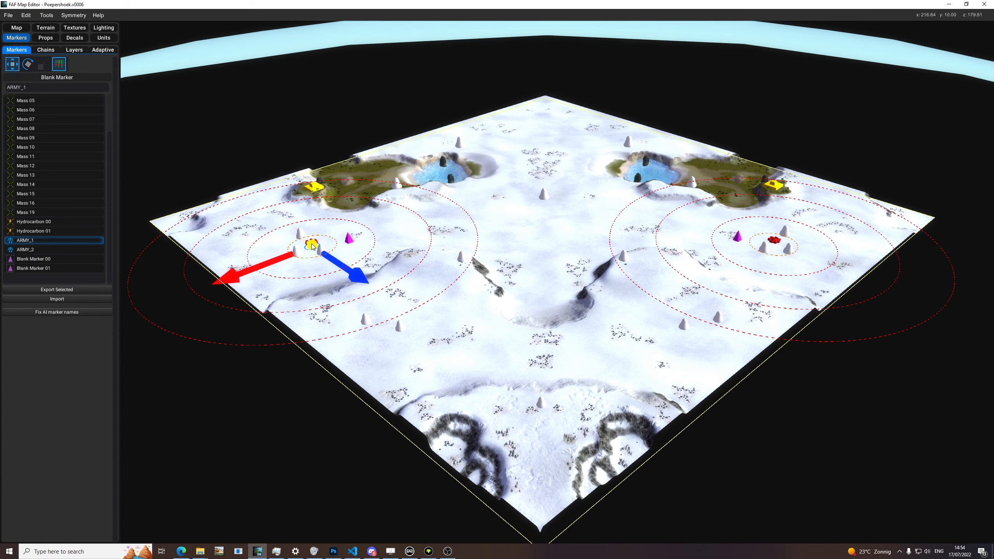
left_click(544, 193)
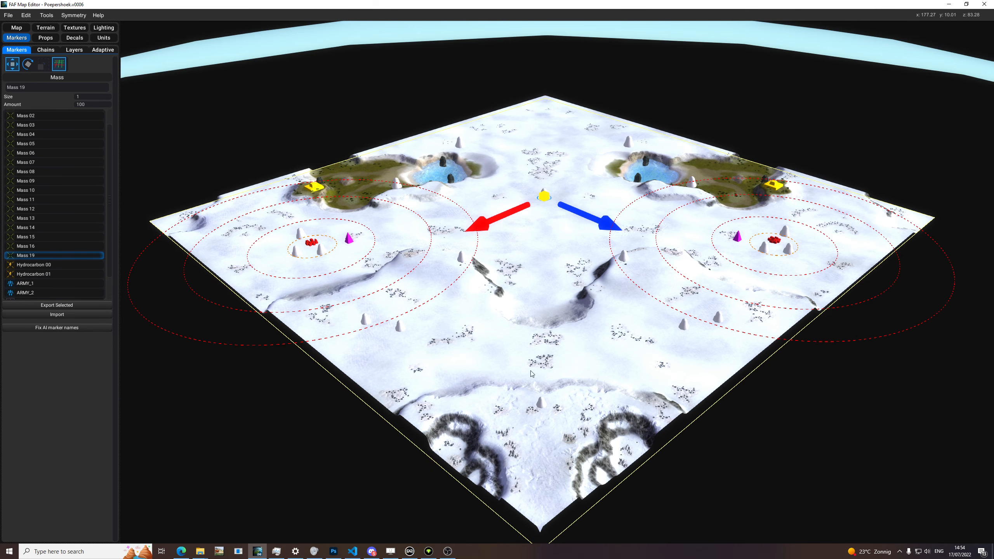
left_click(541, 414, "shift")
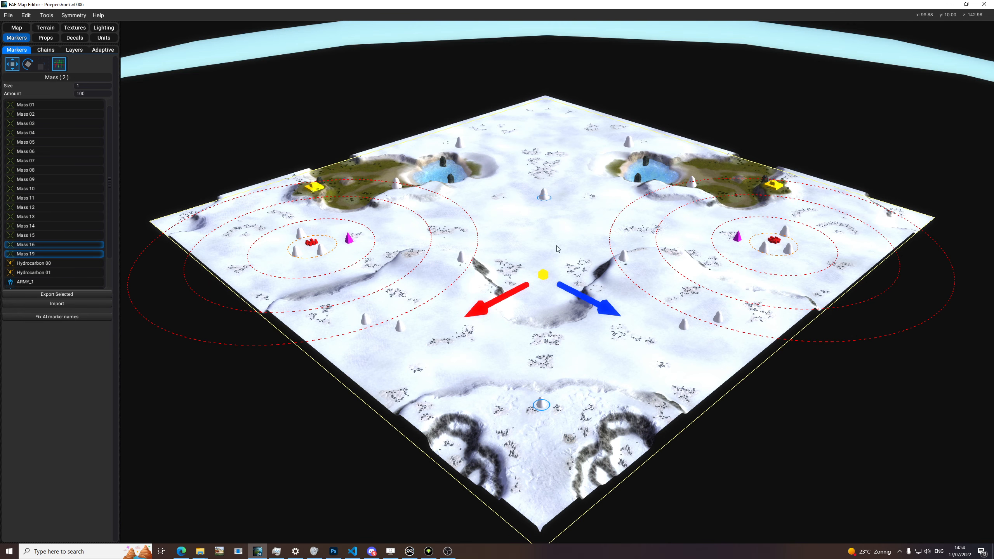
Step: Clear the marker selection and group-select the neighbouring Mass 06 and Mass 08 markers on the open snow
mouse_move(681, 212)
middle_mouse_down()
mouse_move(577, 235)
mouse_move(533, 259)
middle_mouse_up()
left_click(642, 224)
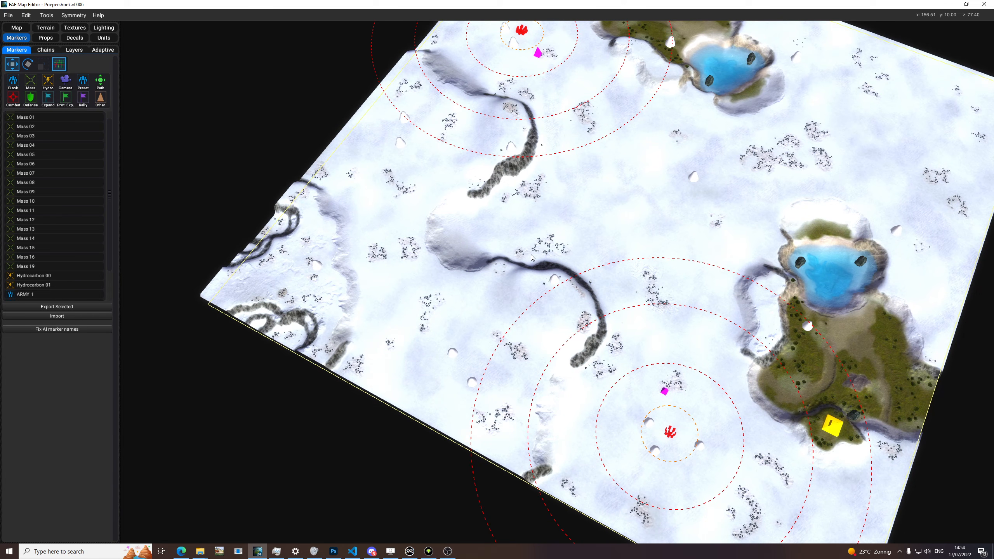
middle_click_drag(696, 232, 610, 168)
left_click(661, 271)
left_click(620, 281)
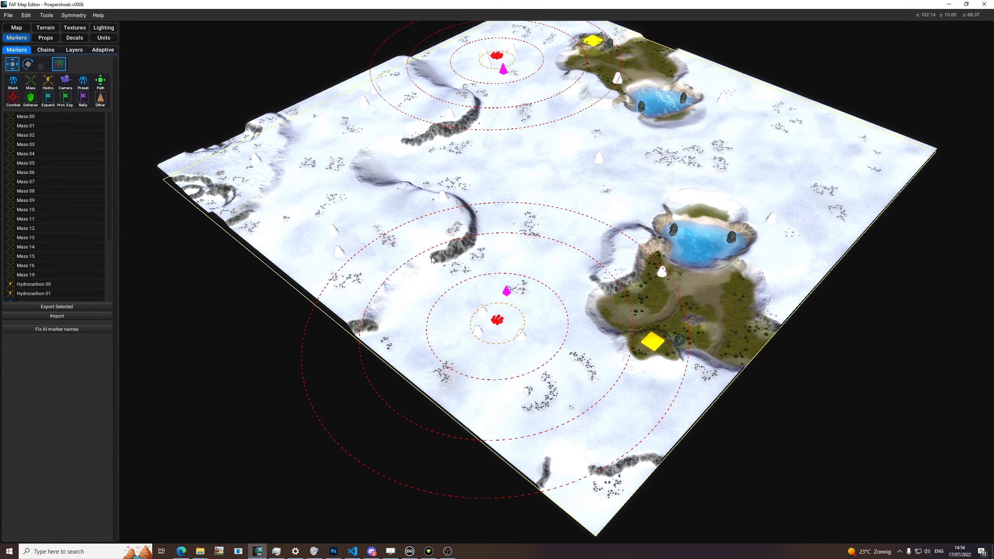
left_click_drag(389, 216, 319, 274)
middle_click_drag(404, 239, 417, 225)
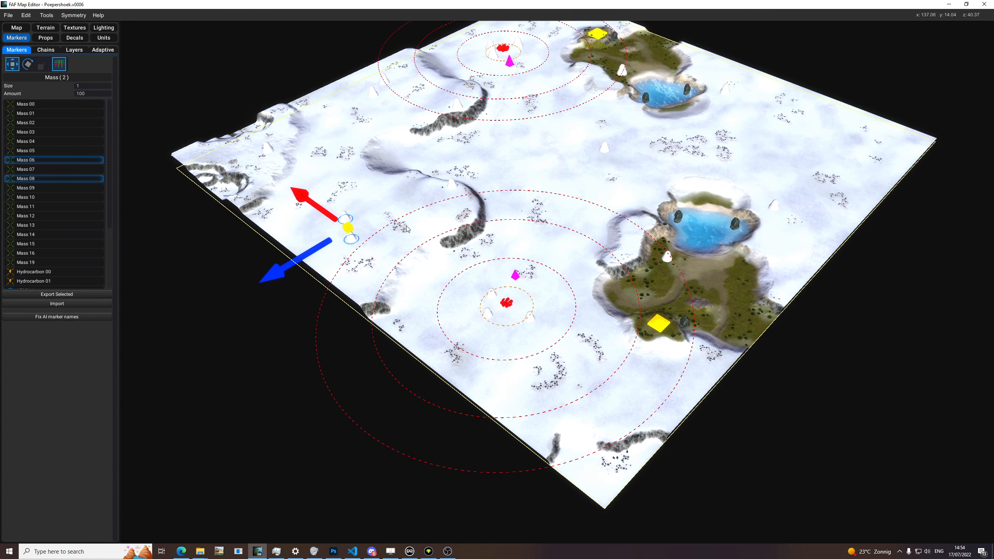
Step: Select the Mass 10 marker beside the curved ridge and examine its surroundings up close
scroll(501, 239, "up", 1)
scroll(501, 238, "up", 5)
mouse_move(501, 238)
middle_mouse_down()
mouse_move(581, 278)
mouse_move(628, 250)
mouse_move(547, 219)
middle_mouse_up()
scroll(581, 278, "down", 3)
mouse_move(361, 184)
middle_mouse_down()
mouse_move(503, 206)
mouse_move(638, 290)
middle_mouse_up()
scroll(503, 206, "up", 5)
scroll(638, 290, "down", 5)
mouse_move(544, 250)
middle_mouse_down()
mouse_move(504, 222)
mouse_move(716, 223)
mouse_move(593, 213)
mouse_move(651, 237)
middle_mouse_up()
scroll(505, 222, "up", 5)
left_click(716, 214)
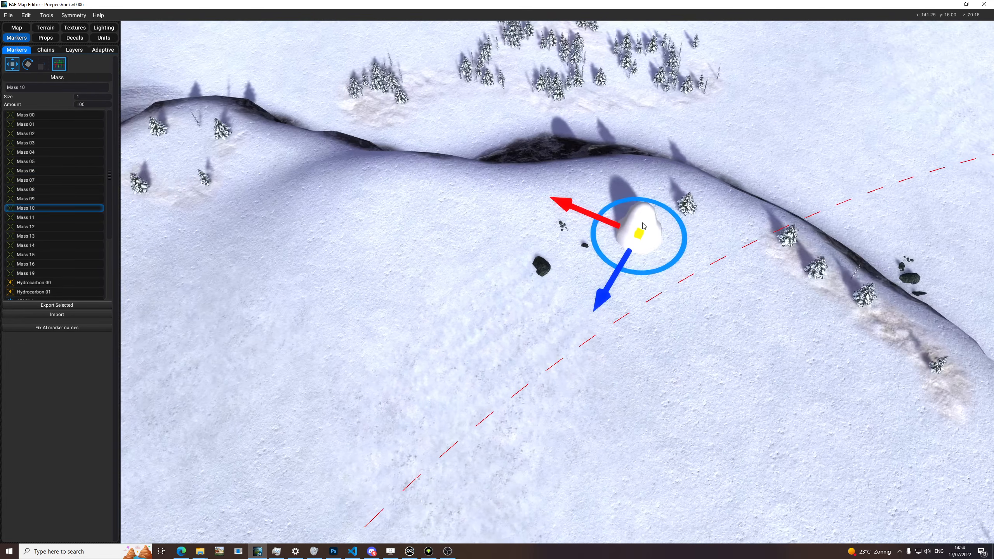
Step: Deselect and reselect Mass 10 to inspect its spot behind the ridge, and clear the selection
left_click_drag(495, 205, 609, 299)
middle_click_drag(609, 299, 581, 257)
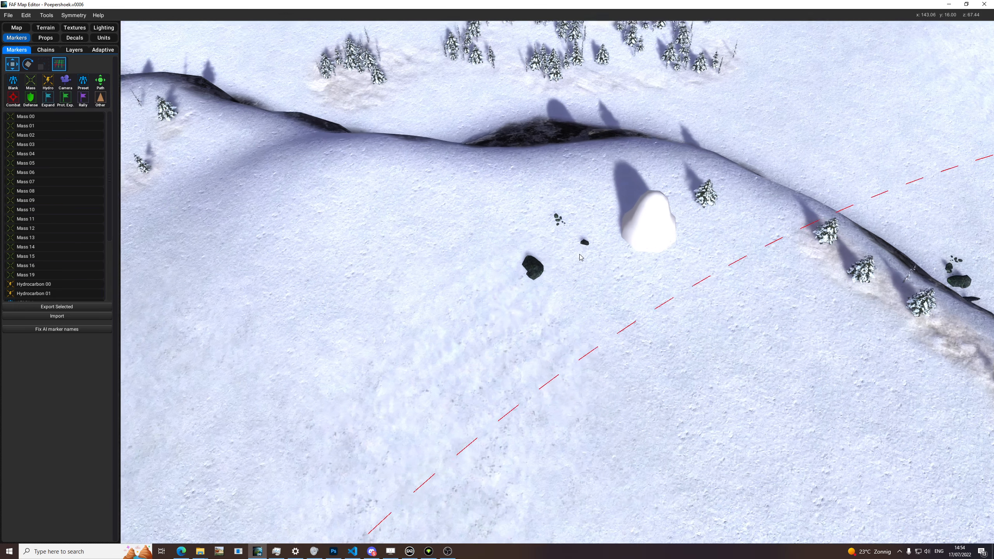
scroll(581, 257, "up", 3)
left_click_drag(619, 178, 457, 331)
left_click(674, 204)
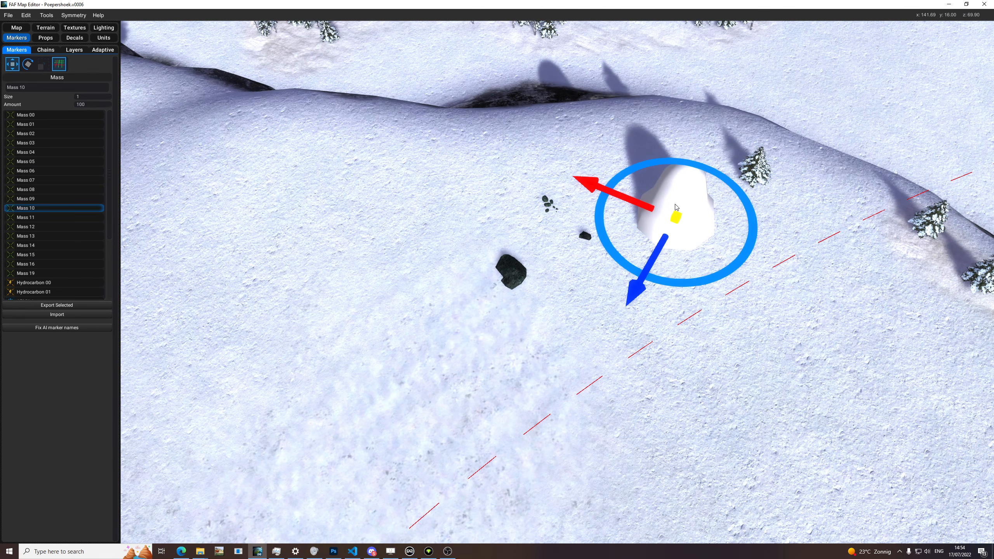
scroll(676, 207, "down", 3)
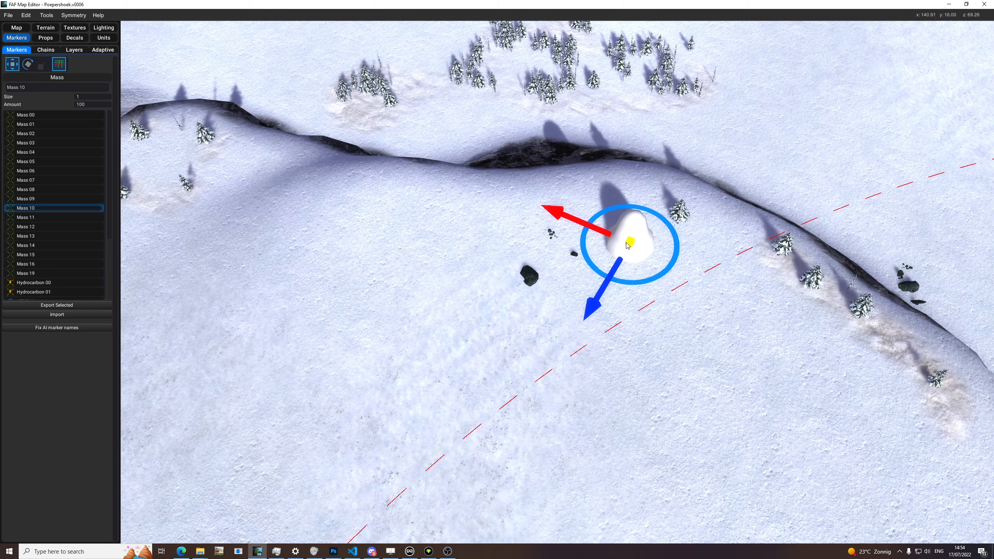
middle_click_drag(655, 281, 591, 263)
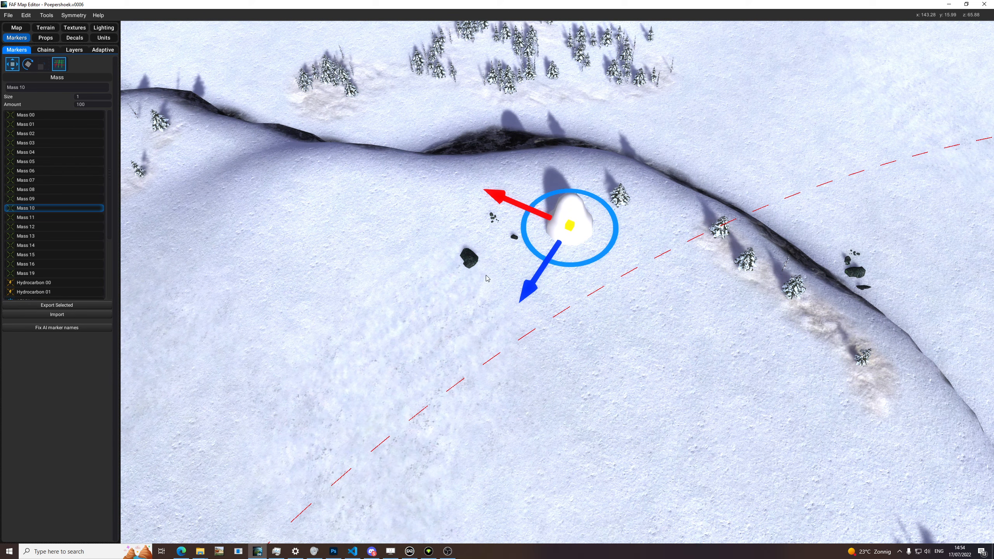
mouse_move(489, 274)
middle_mouse_down()
mouse_move(490, 304)
mouse_move(479, 301)
middle_mouse_up()
left_click(510, 267)
scroll(474, 300, "down", 8)
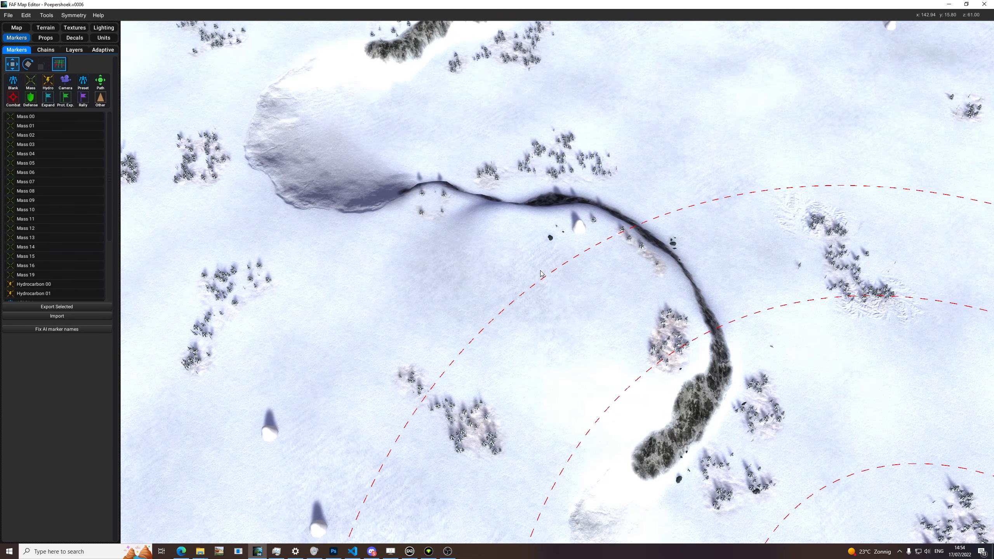
Step: Examine the terrain from the curved ridge to the lake and grassy plateau, and survey the whole map with its markers
scroll(504, 283, "up", 3)
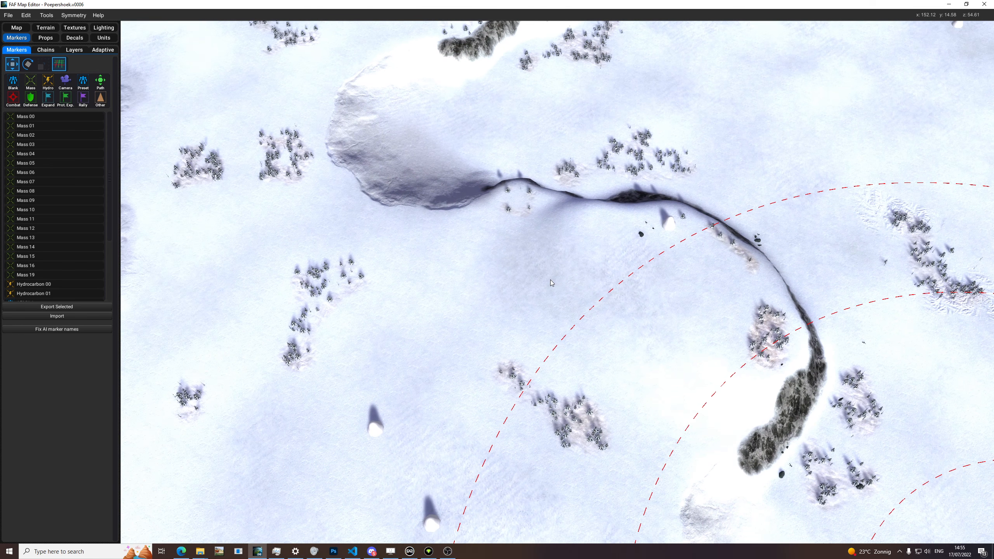
scroll(549, 279, "up", 3)
middle_click_drag(561, 276, 506, 273)
middle_click_drag(881, 333, 372, 266)
mouse_move(806, 254)
middle_mouse_down()
mouse_move(685, 288)
mouse_move(654, 331)
middle_mouse_up()
scroll(693, 189, "up", 2)
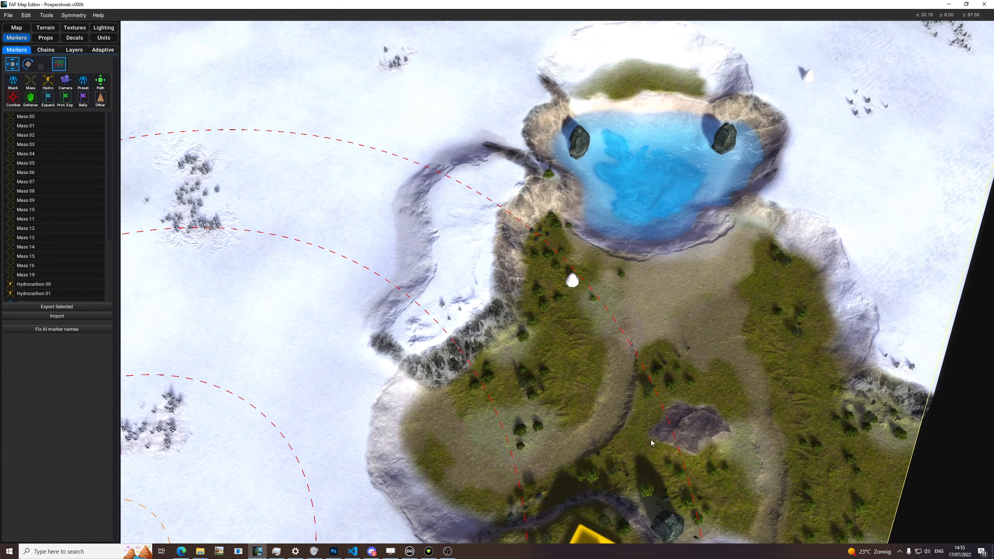
scroll(534, 237, "up", 4)
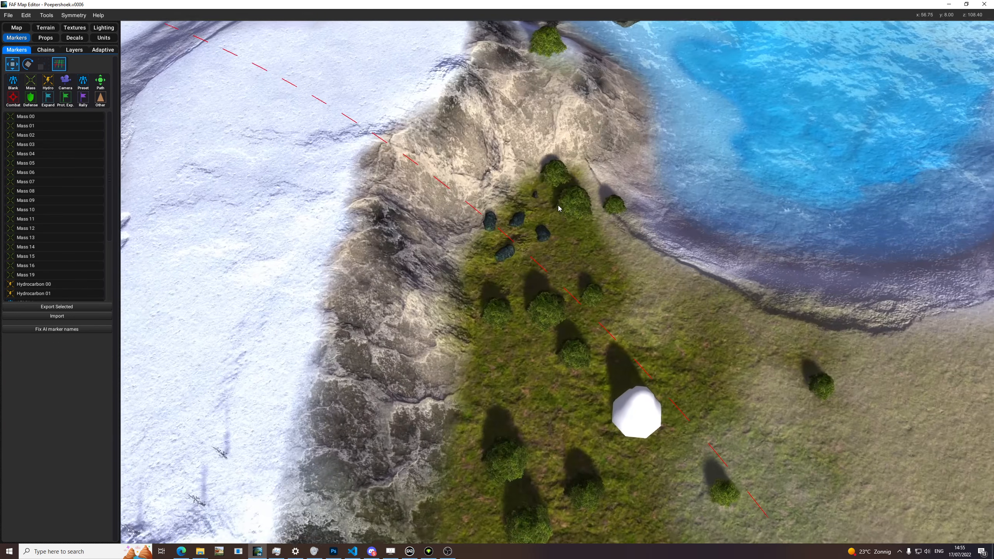
scroll(485, 268, "down", 3)
middle_click_drag(567, 144, 556, 208)
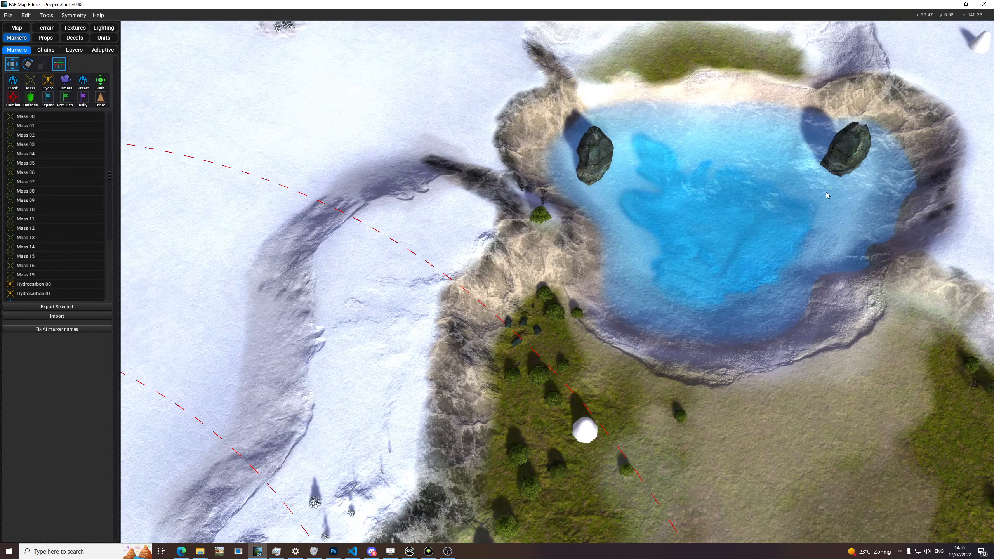
scroll(838, 182, "down", 4)
scroll(356, 314, "up", 1)
middle_click_drag(356, 313, 602, 264)
scroll(603, 265, "down", 4)
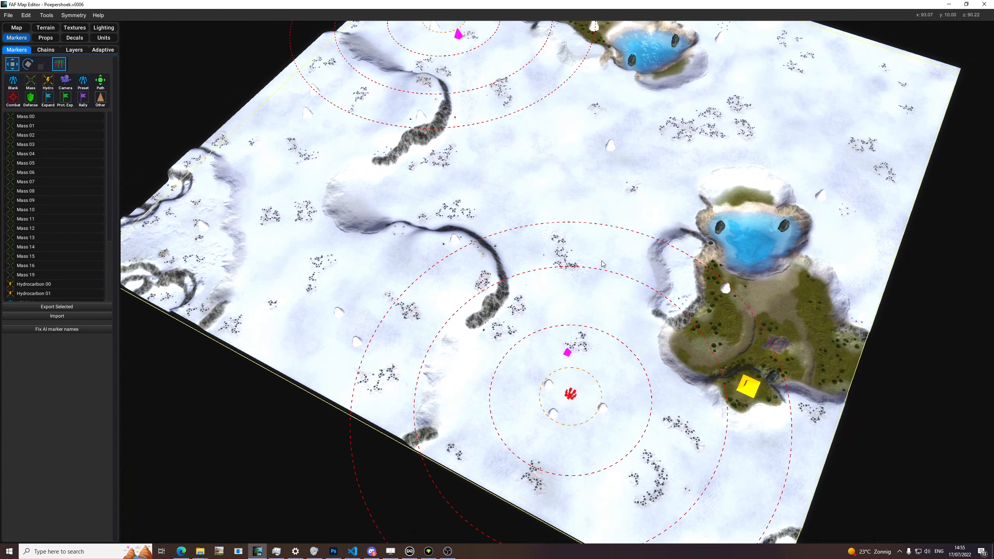
middle_click_drag(242, 212, 646, 200)
scroll(313, 219, "up", 3)
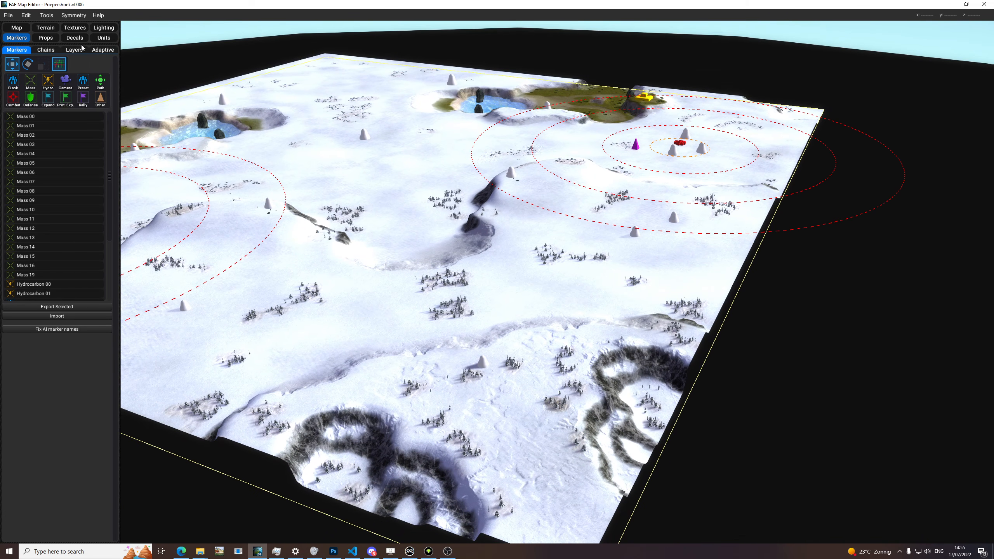
Step: Switch to painting props, and set the brush size to 90.10 and the strength to 42
left_click(55, 39)
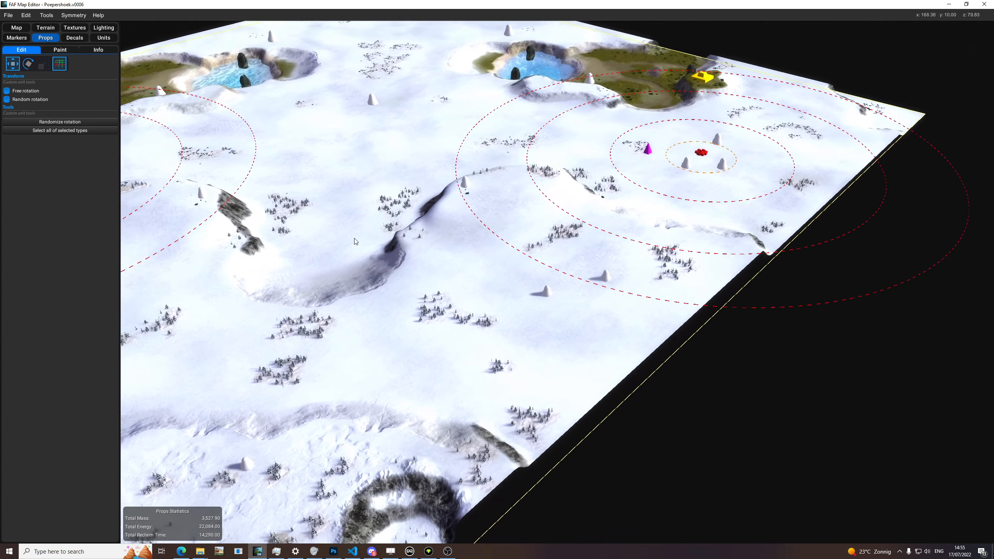
left_click(61, 49)
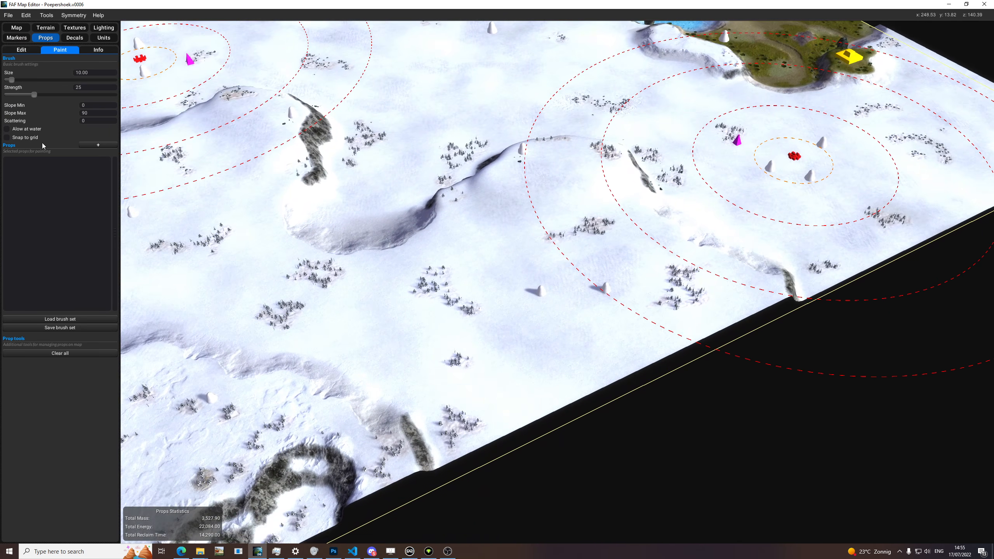
middle_click_drag(387, 224, 411, 295)
key("b")
left_click_drag(420, 294, 437, 292)
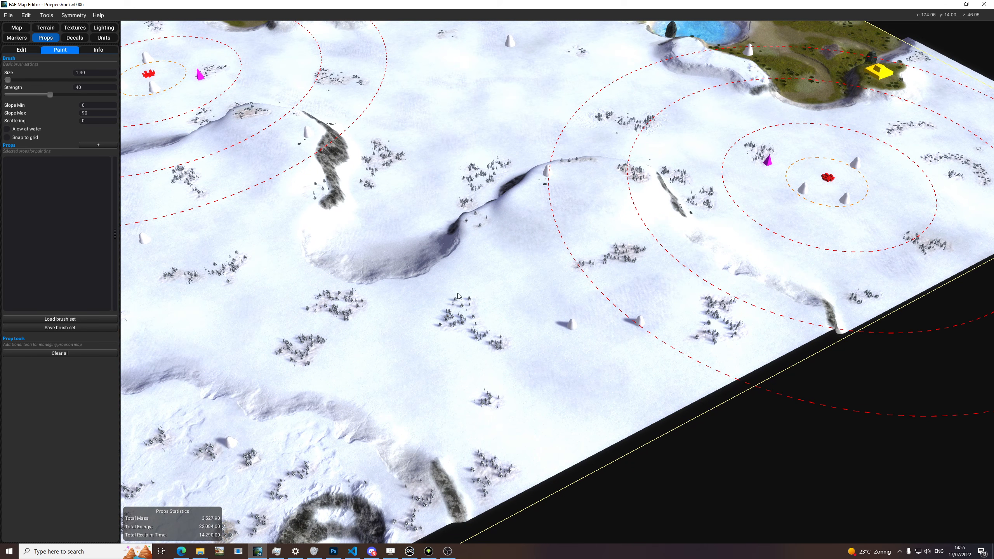
mouse_move(551, 291)
left_mouse_down()
mouse_move(573, 290)
mouse_move(556, 305)
mouse_move(518, 309)
left_mouse_up()
key("m")
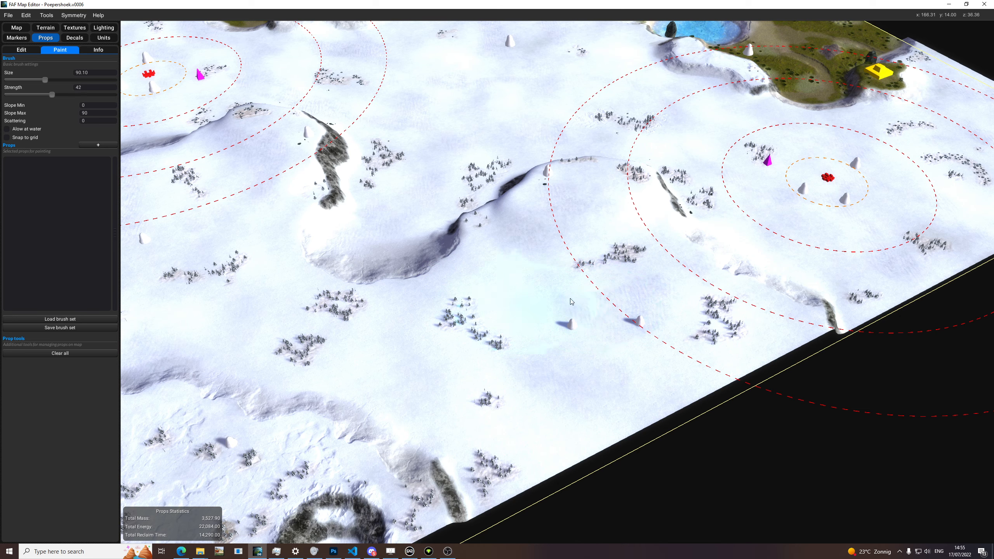
left_click_drag(532, 300, 513, 301)
mouse_move(293, 168)
middle_mouse_down()
mouse_move(311, 231)
mouse_move(243, 121)
mouse_move(0, 157)
middle_mouse_up()
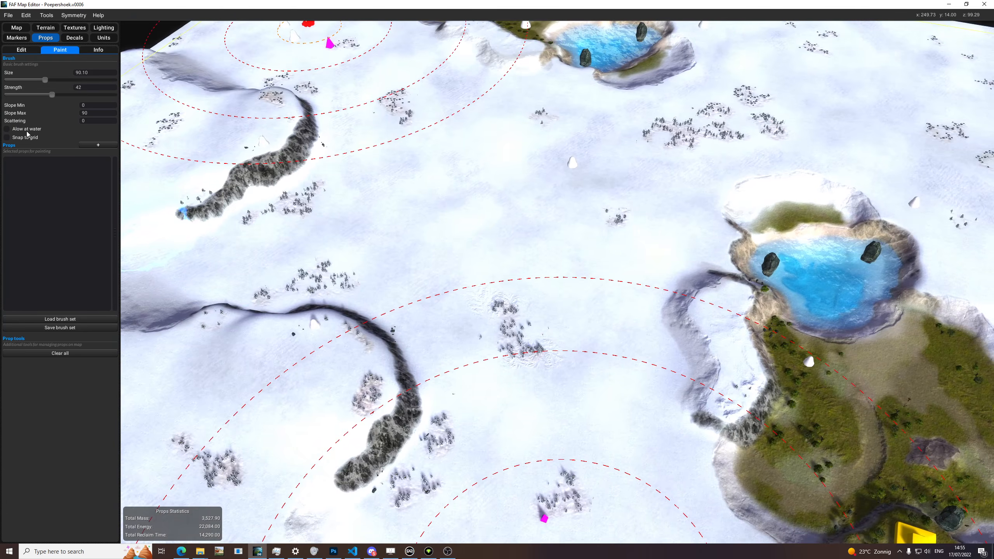
scroll(868, 280, "up", 10)
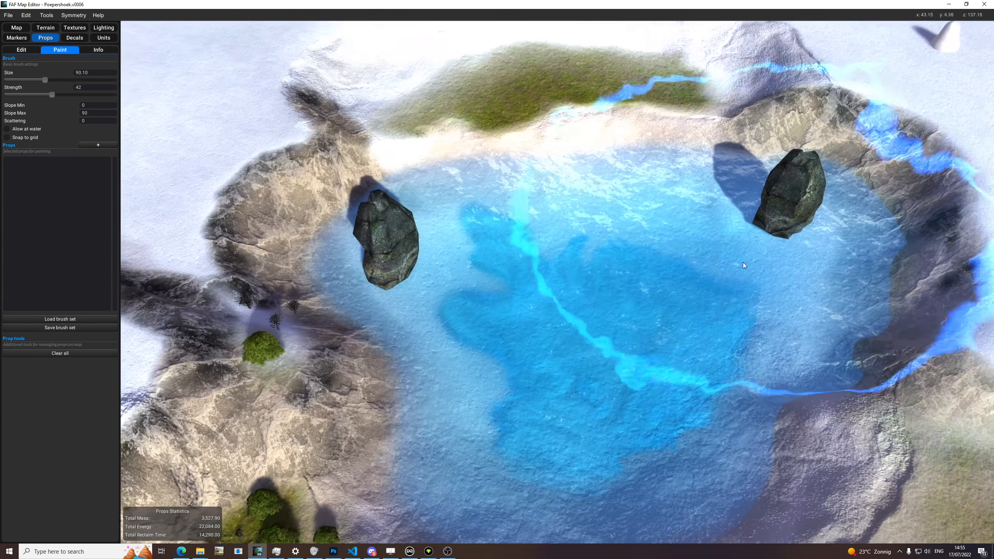
scroll(754, 244, "down", 10)
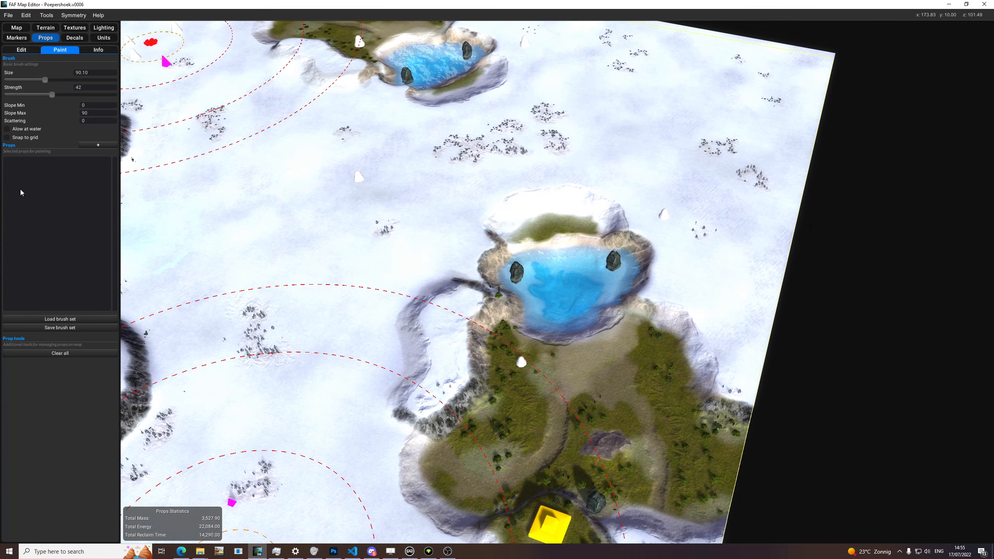
middle_click_drag(235, 175, 326, 151)
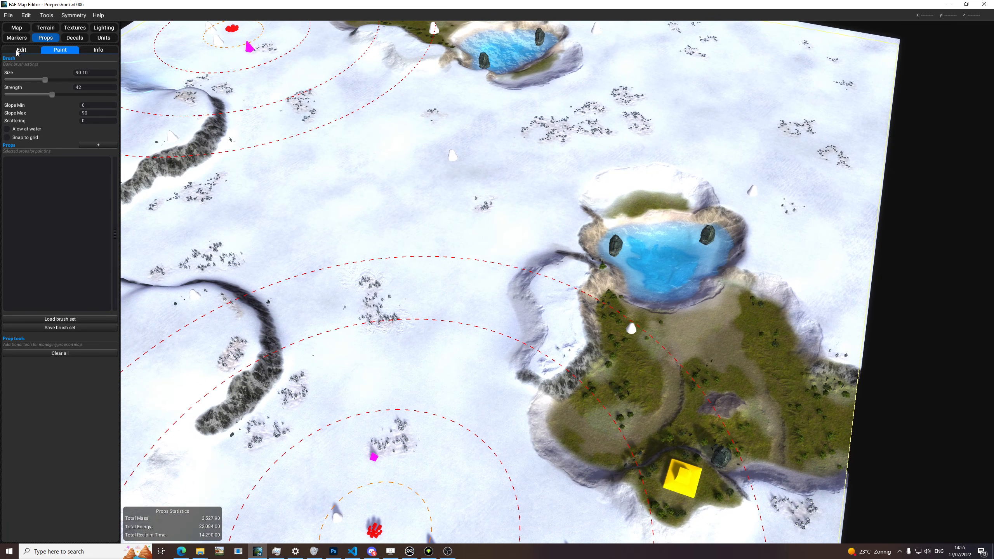
Step: Return to prop editing, turn on the build grid, and examine it across the ridges and the start area
left_click(21, 50)
scroll(444, 253, "up", 2)
left_click(47, 15)
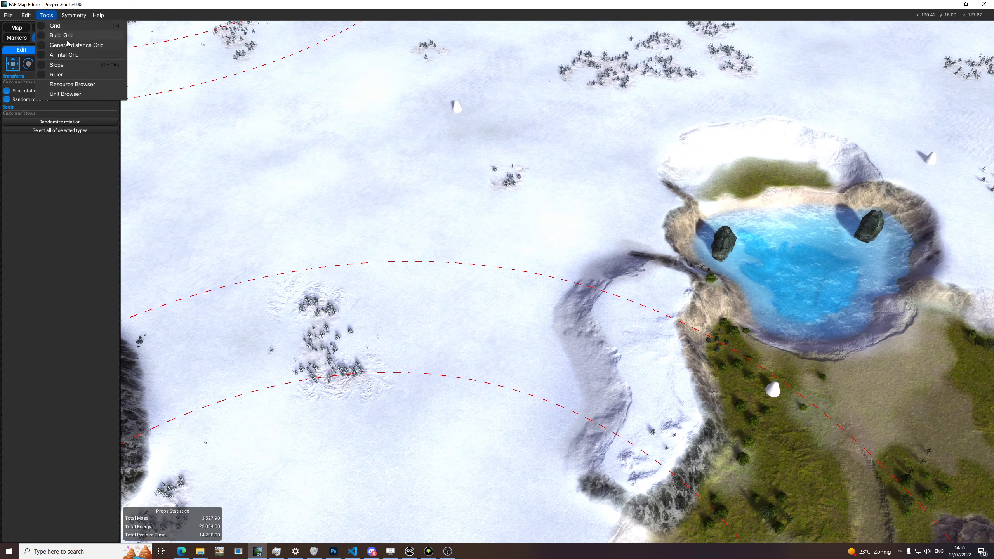
left_click(62, 36)
scroll(557, 237, "down", 10)
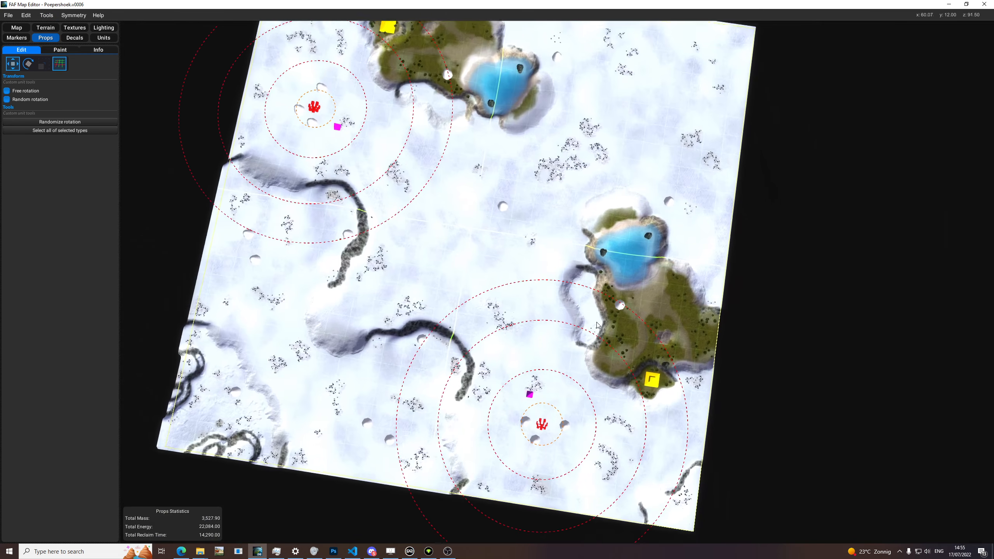
scroll(371, 290, "up", 10)
scroll(371, 290, "down", 10)
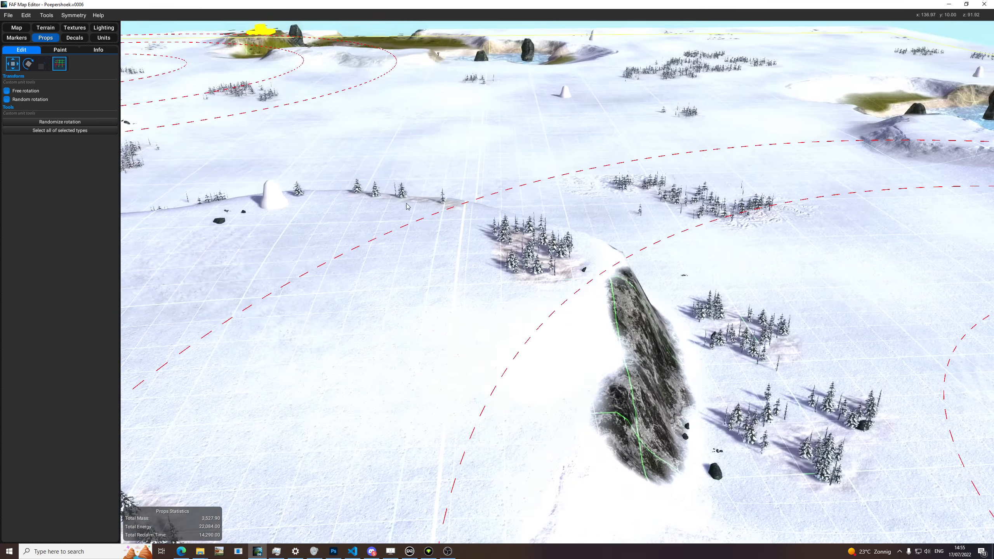
scroll(526, 297, "down", 4)
scroll(526, 298, "up", 10)
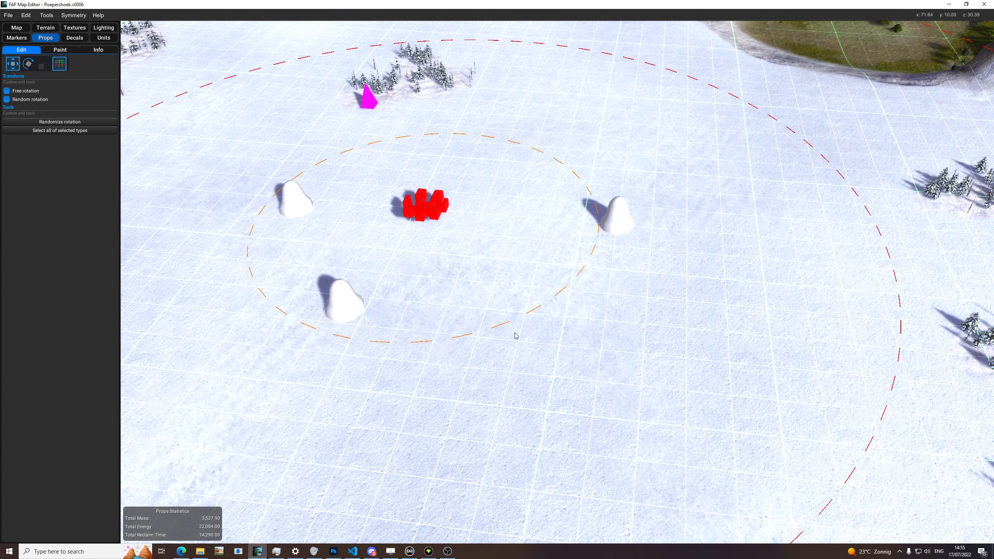
middle_click_drag(553, 356, 591, 365)
Step: Browse the tundra props for the paint brush and add tund_rock05_prop to its prop list
left_click(59, 51)
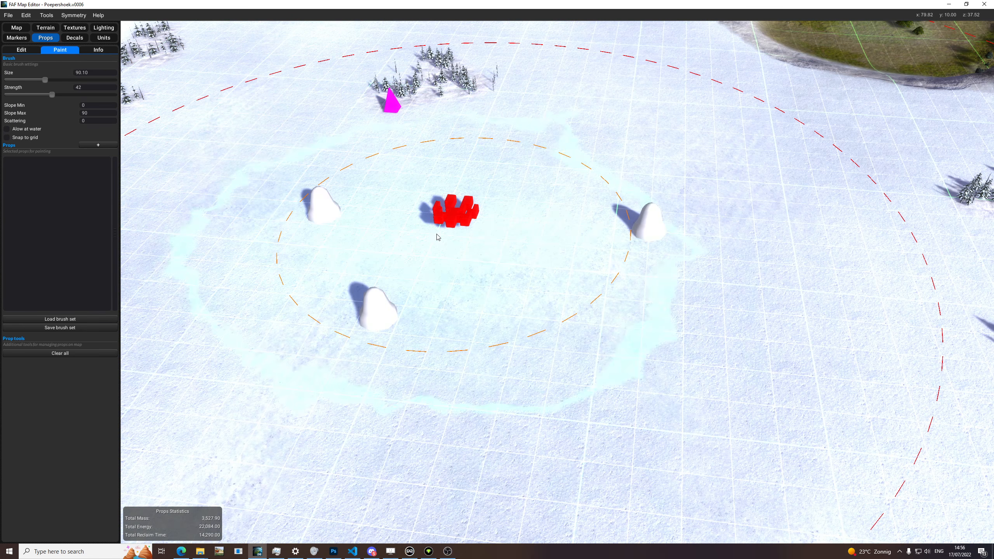
scroll(435, 237, "down", 5)
left_click(98, 145)
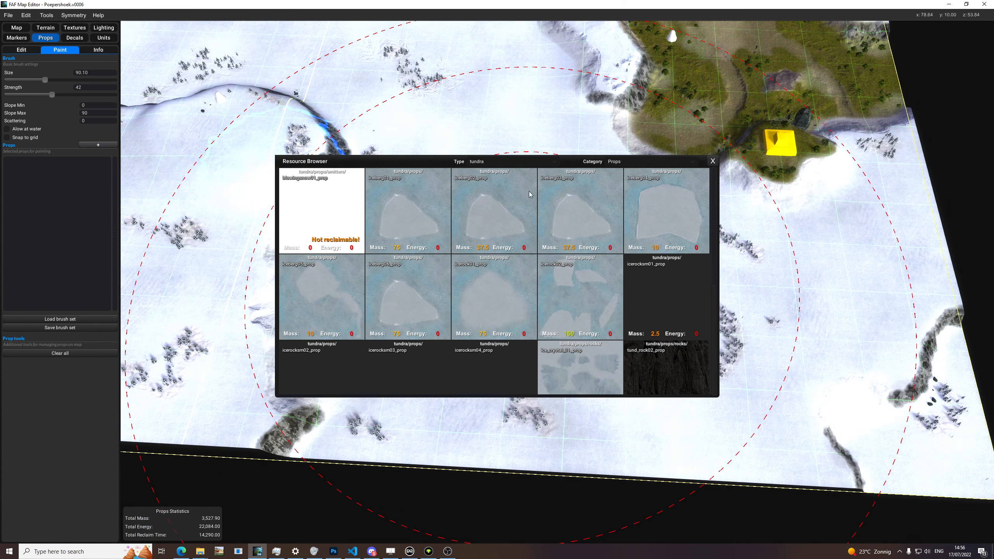
left_click(529, 164)
left_click(617, 165)
left_click(476, 162)
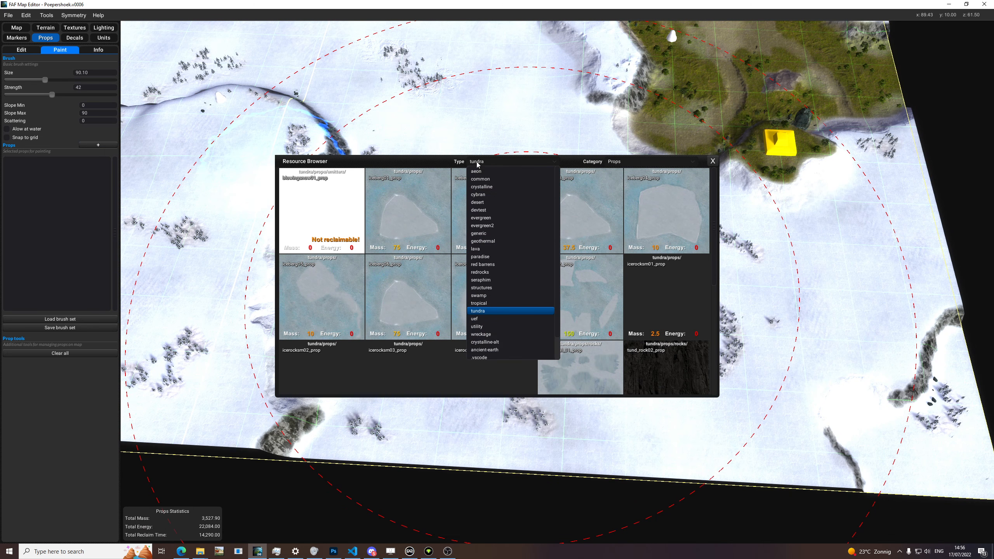
left_click(613, 171)
left_click(619, 163)
left_click(615, 195)
scroll(581, 255, "down", 5)
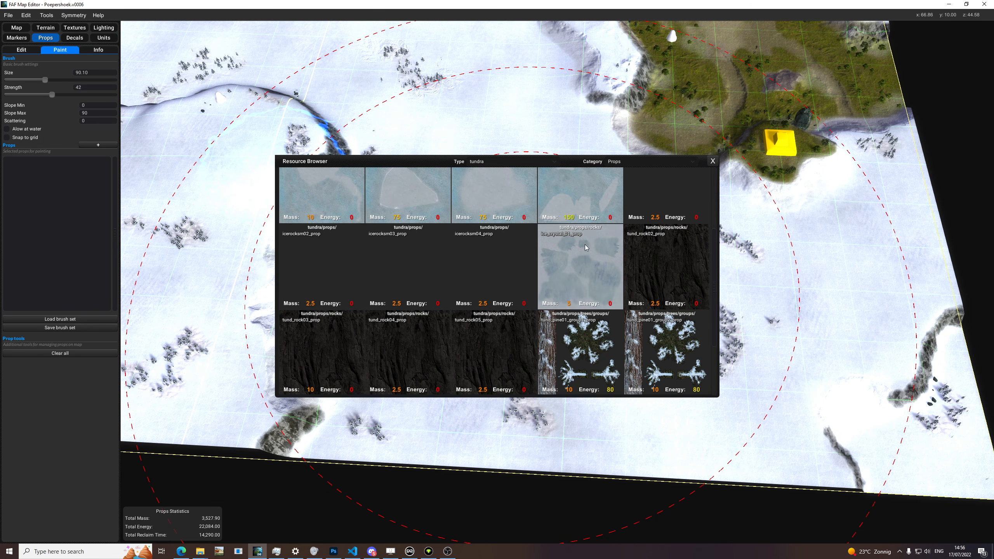
left_click_drag(90, 240, 65, 169)
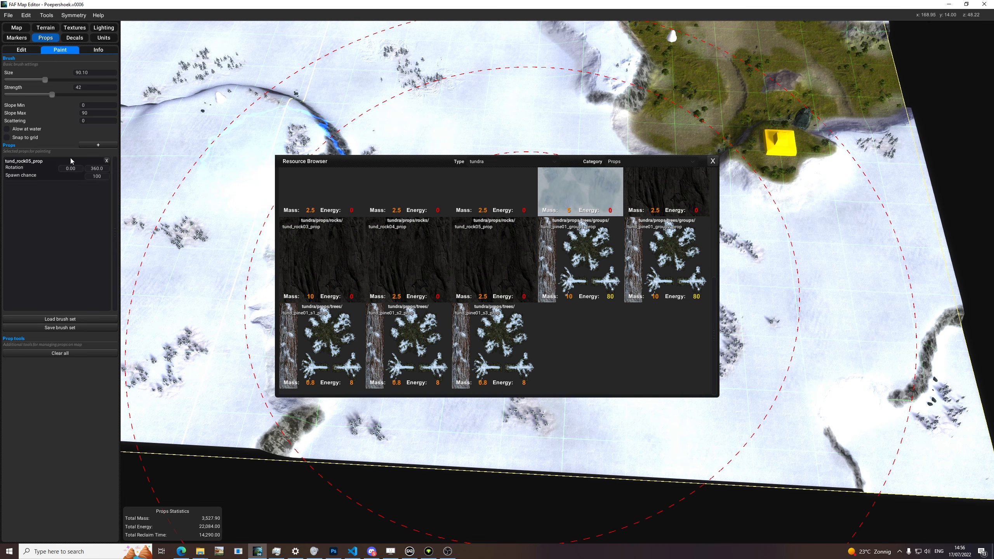
Step: Close the resource browser and scatter tund_rock05_prop rocks across the snowfield around the start marker
left_click(712, 160)
scroll(512, 118, "up", 5)
scroll(478, 191, "down", 5)
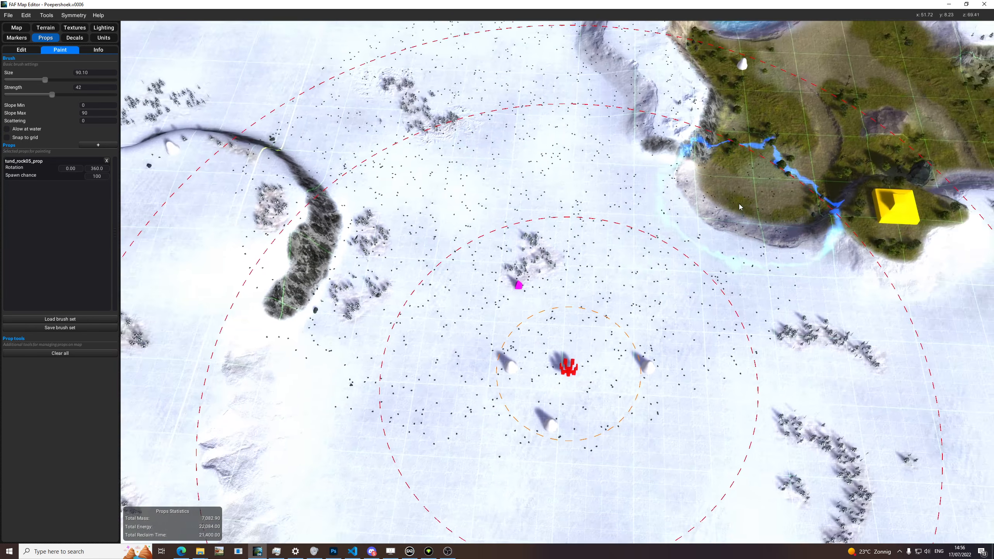
Step: Undo the rocks scattered over the snowfield and inspect the cleared ground beside the ridge
scroll(476, 191, "up", 8)
scroll(476, 190, "up", 3)
scroll(477, 186, "down", 4)
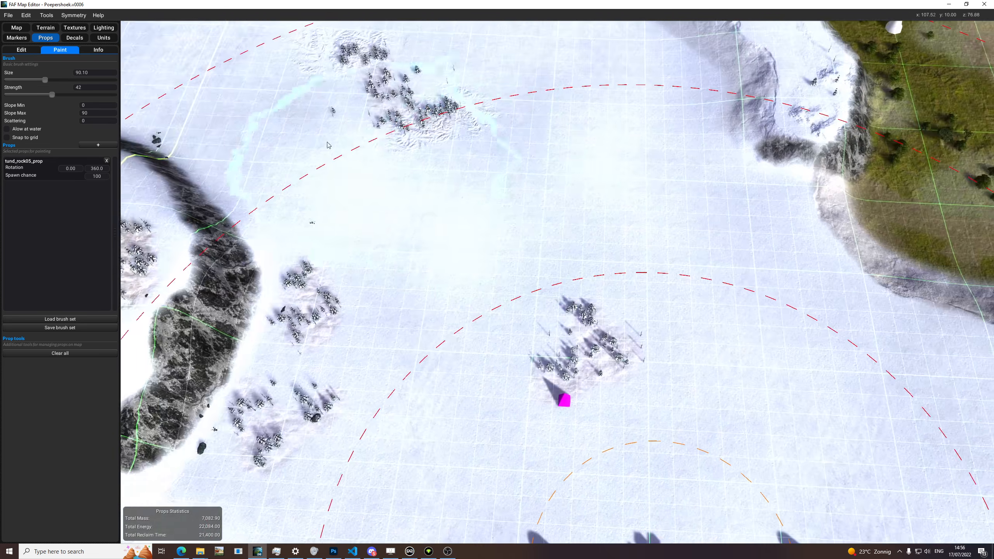
scroll(324, 339, "up", 5)
scroll(344, 328, "down", 6)
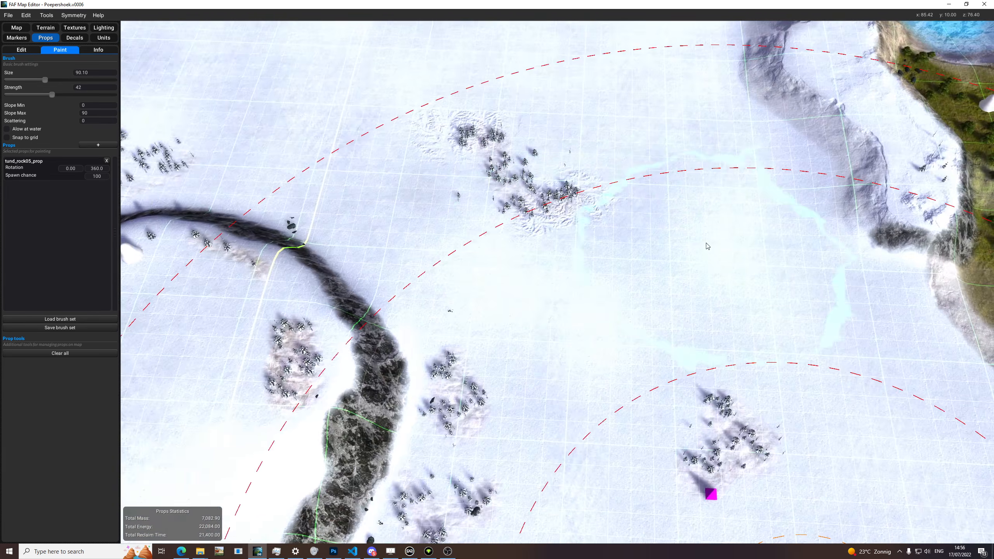
Step: Inspect the prop coverage over the snowfield, around the pond and start area, and across the whole map
scroll(673, 243, "up", 5)
scroll(673, 243, "up", 8)
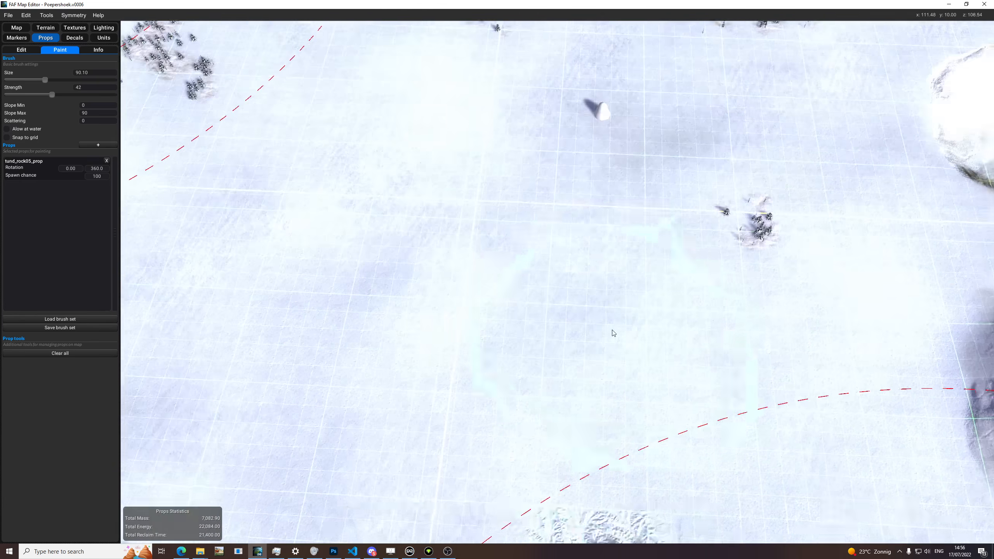
scroll(650, 290, "down", 6)
scroll(455, 418, "up", 4)
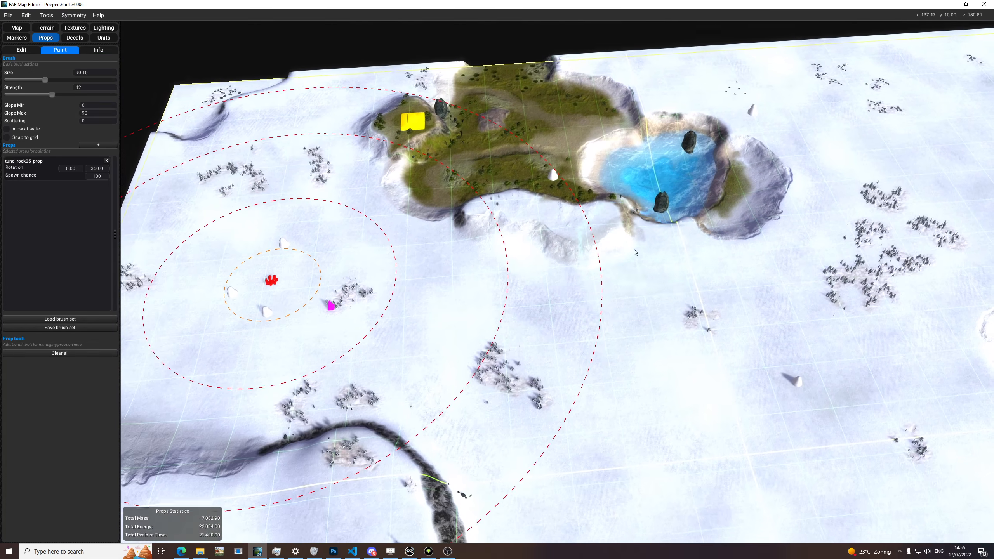
scroll(454, 419, "up", 3)
scroll(596, 165, "down", 8)
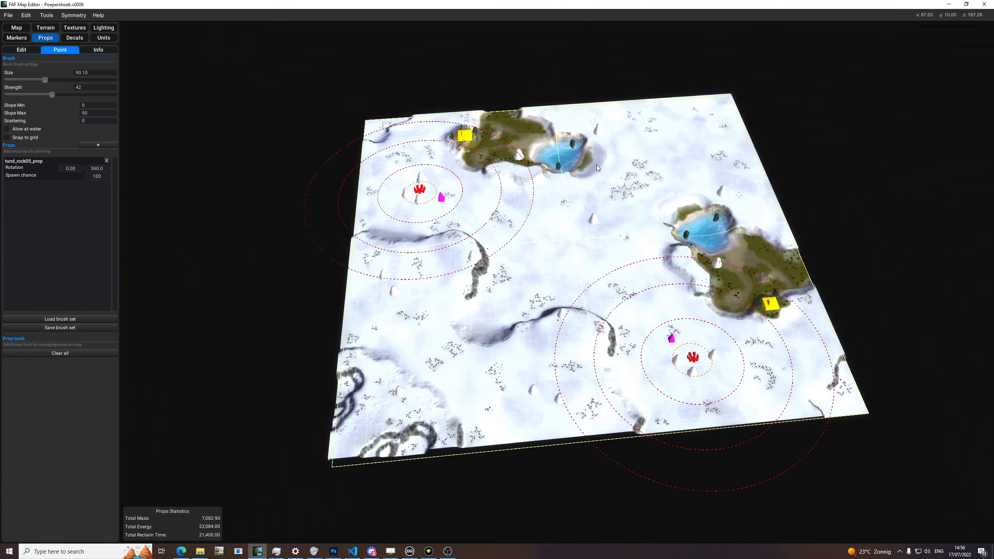
middle_click_drag(596, 165, 496, 92)
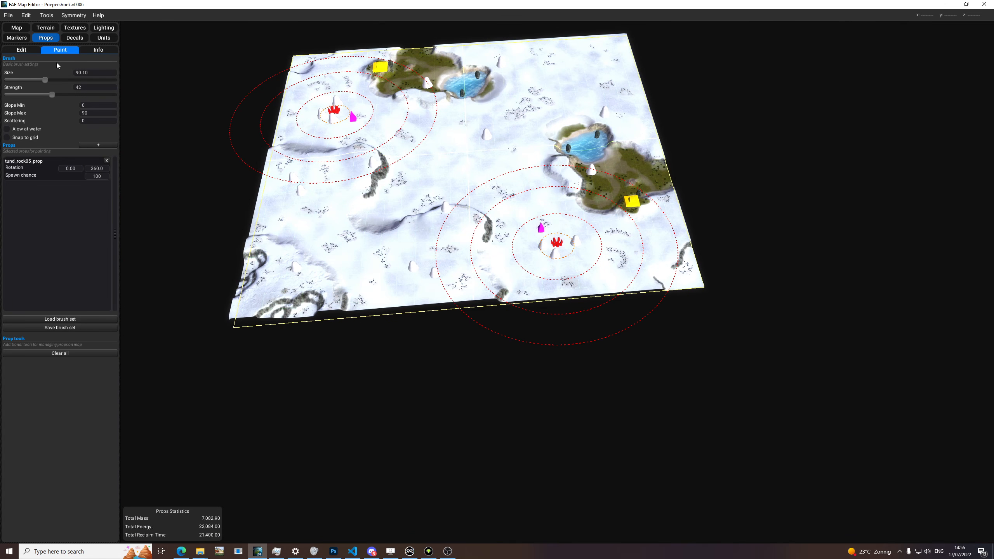
Step: Open the props information and review the list of used prop types, the reclaim statistics and the prop groups across the map
left_click(89, 52)
scroll(520, 198, "up", 3)
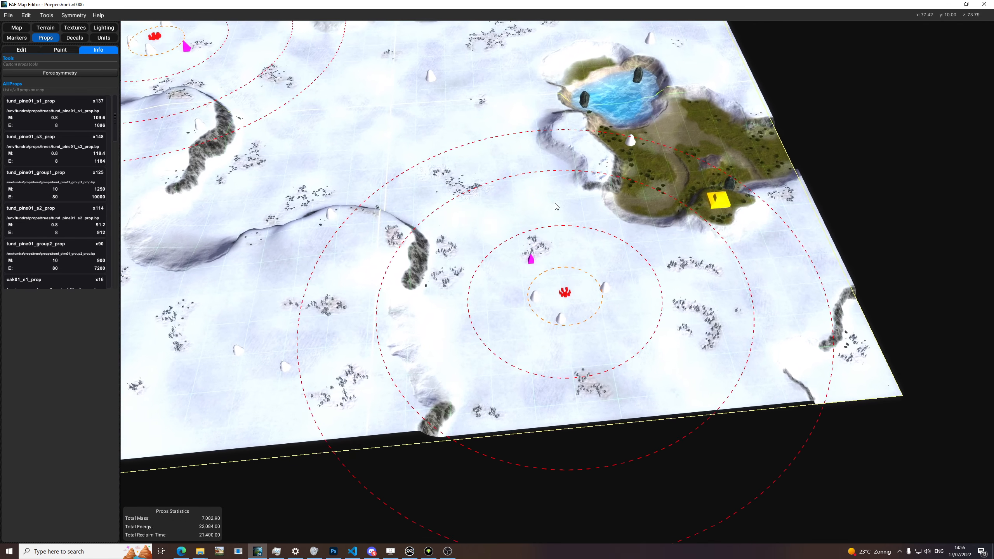
scroll(118, 125, "down", 5)
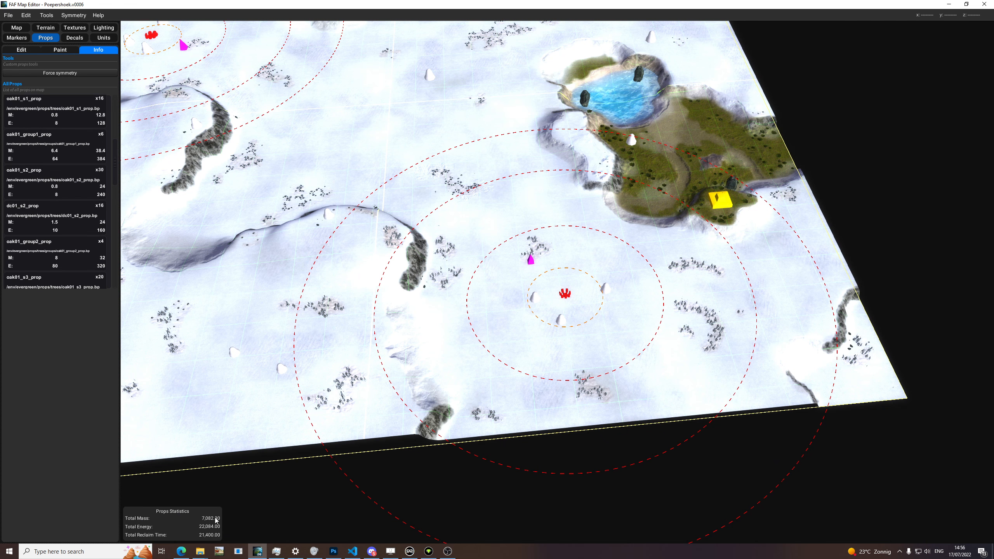
scroll(471, 341, "up", 5)
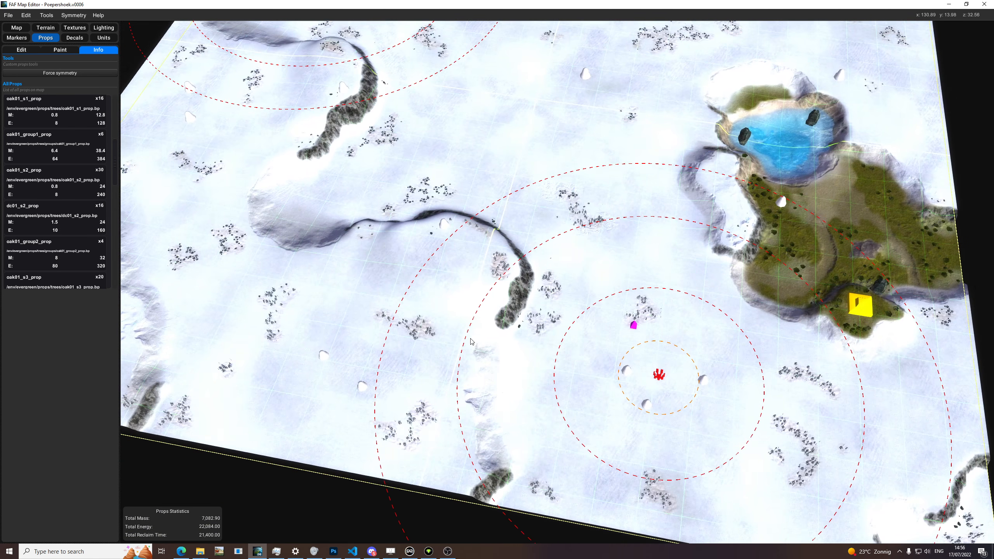
middle_click_drag(471, 341, 521, 310)
scroll(520, 276, "up", 3)
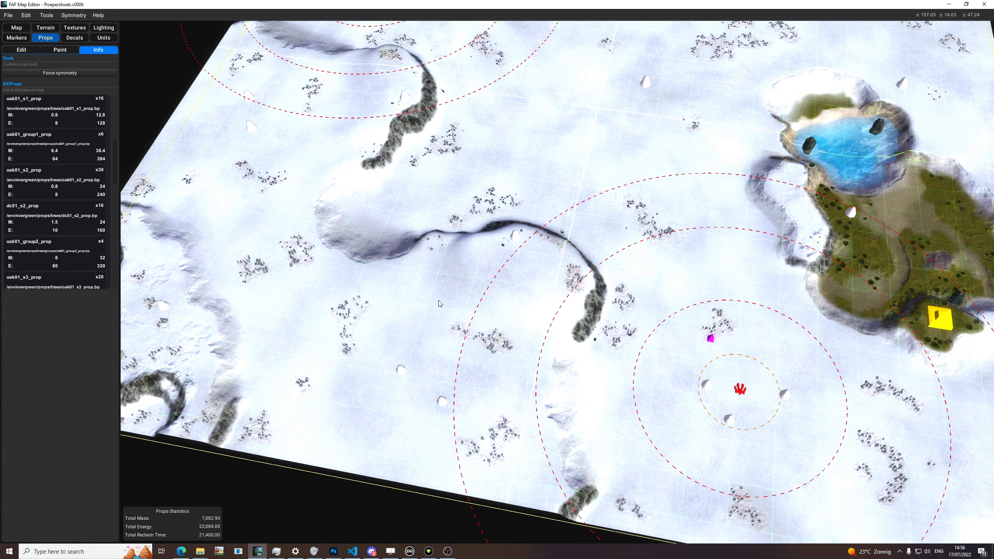
scroll(625, 211, "down", 3)
scroll(571, 248, "up", 3)
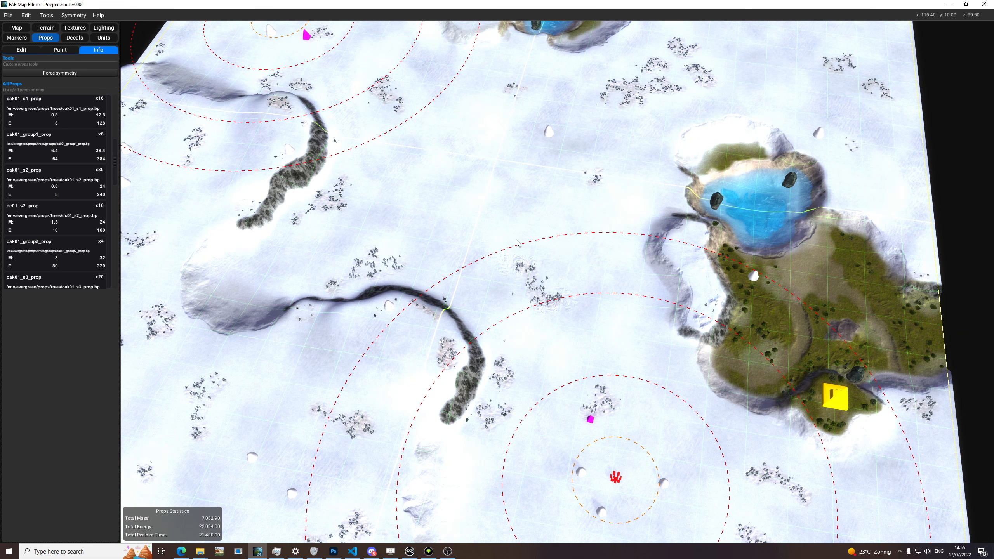
scroll(518, 243, "down", 5)
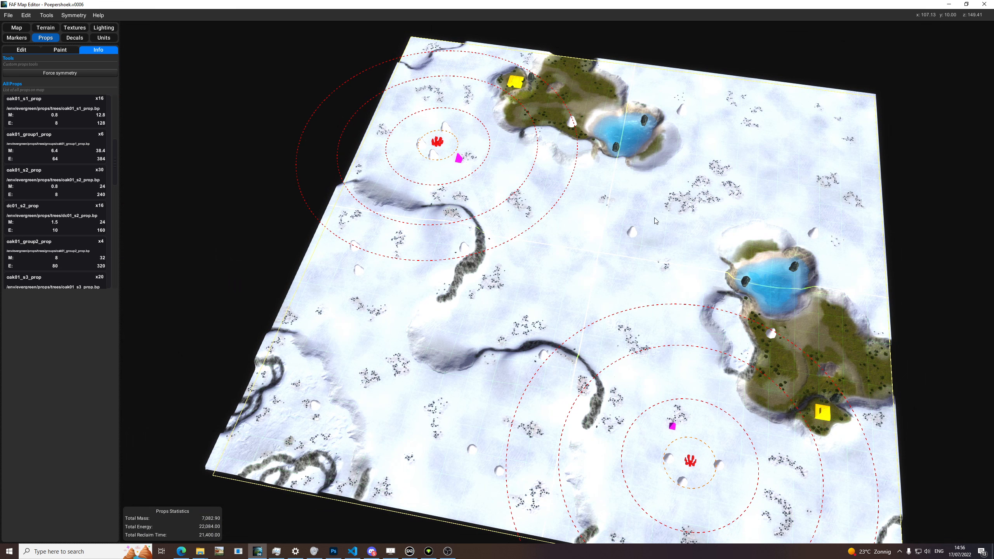
middle_click_drag(605, 292, 577, 251)
middle_click_drag(523, 348, 453, 292)
Step: Switch to decal editing, preview the cliffy004_normals.dds decal over the snowfield beside the ridge, and leave placement mode without placing it
left_click(75, 37)
middle_click_drag(465, 236, 438, 172)
scroll(448, 270, "up", 4)
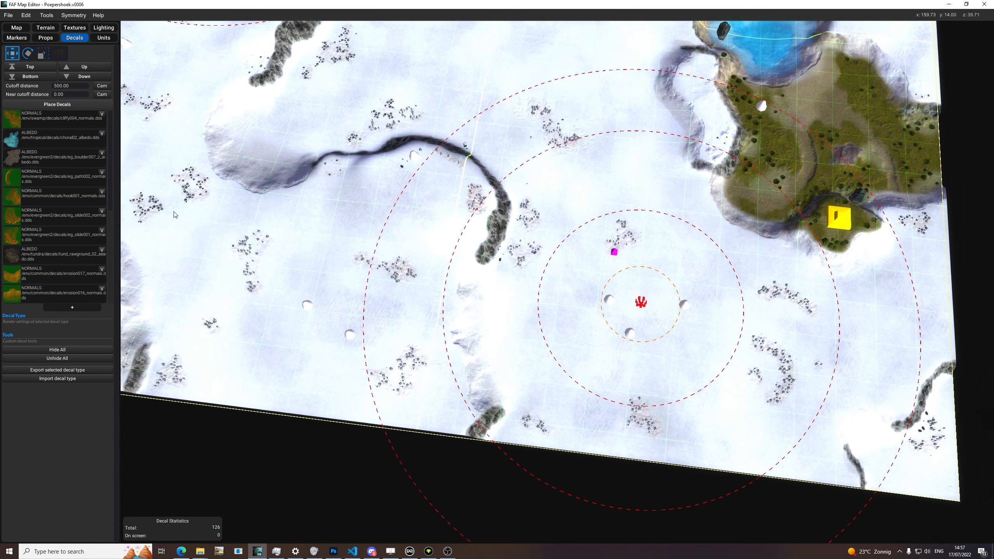
left_click(59, 118)
left_click(69, 106)
scroll(330, 227, "up", 5)
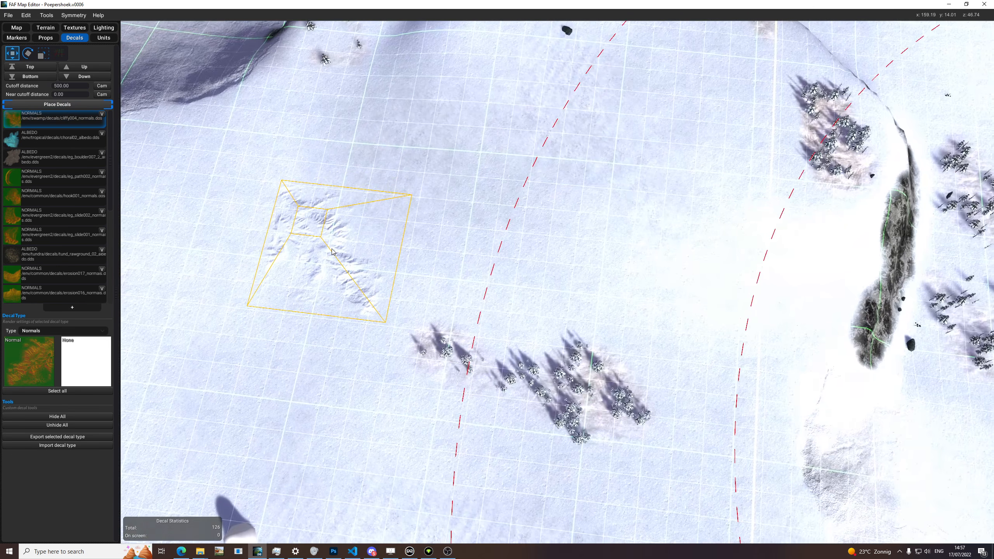
left_click(63, 106)
scroll(558, 265, "down", 8)
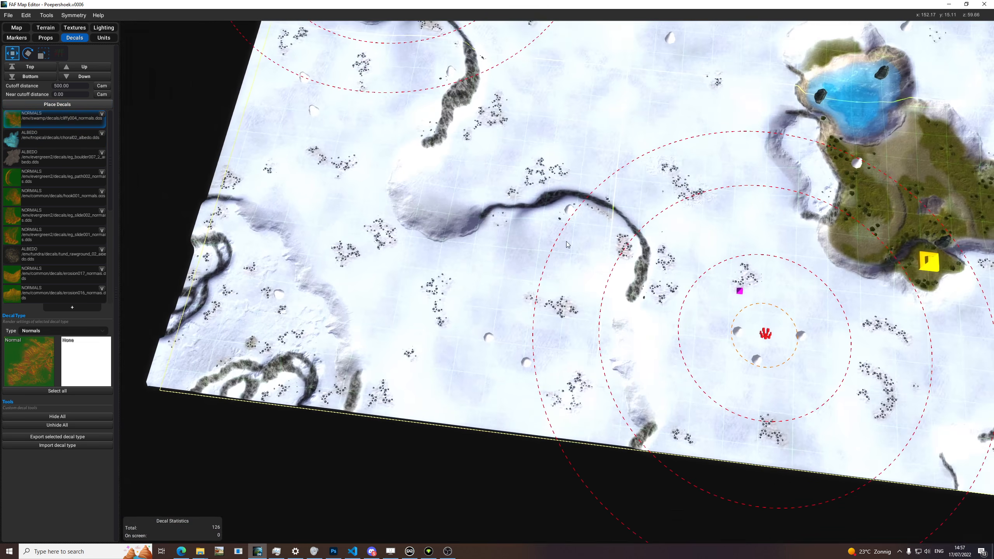
middle_click_drag(559, 265, 430, 372)
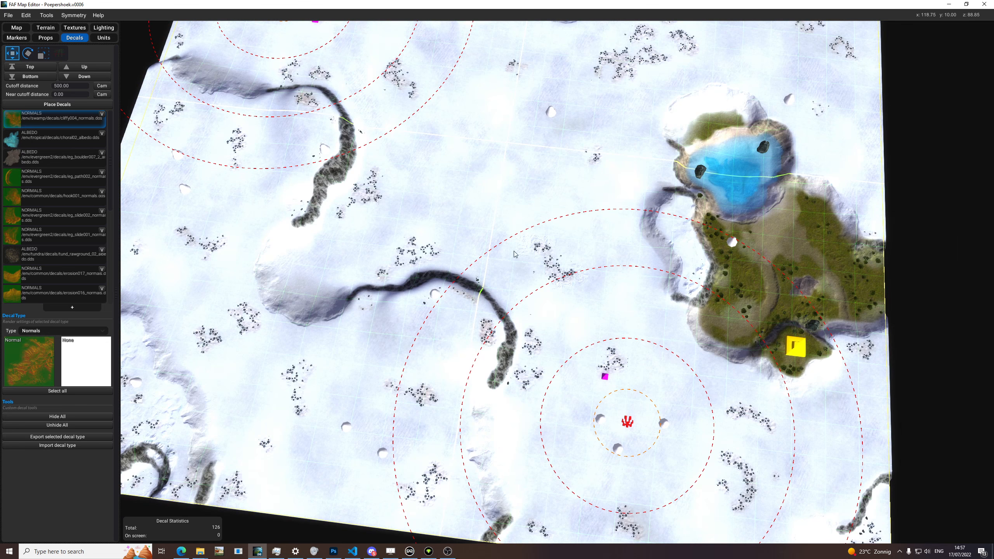
scroll(441, 294, "up", 10)
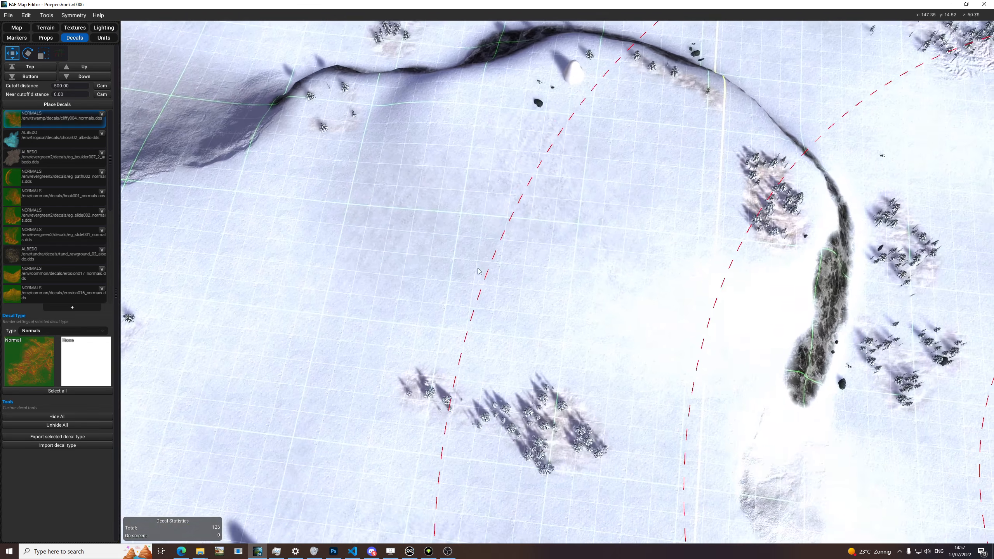
scroll(454, 176, "down", 10)
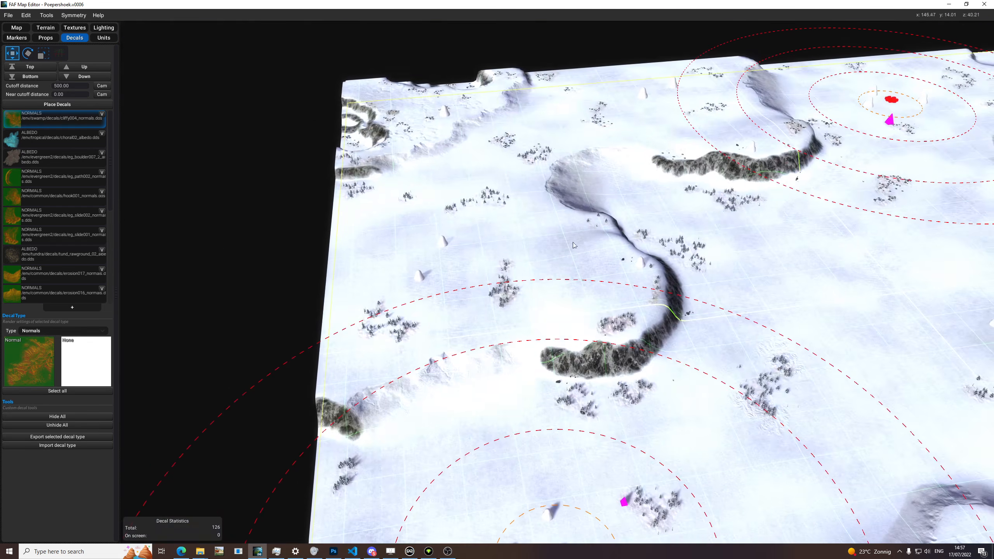